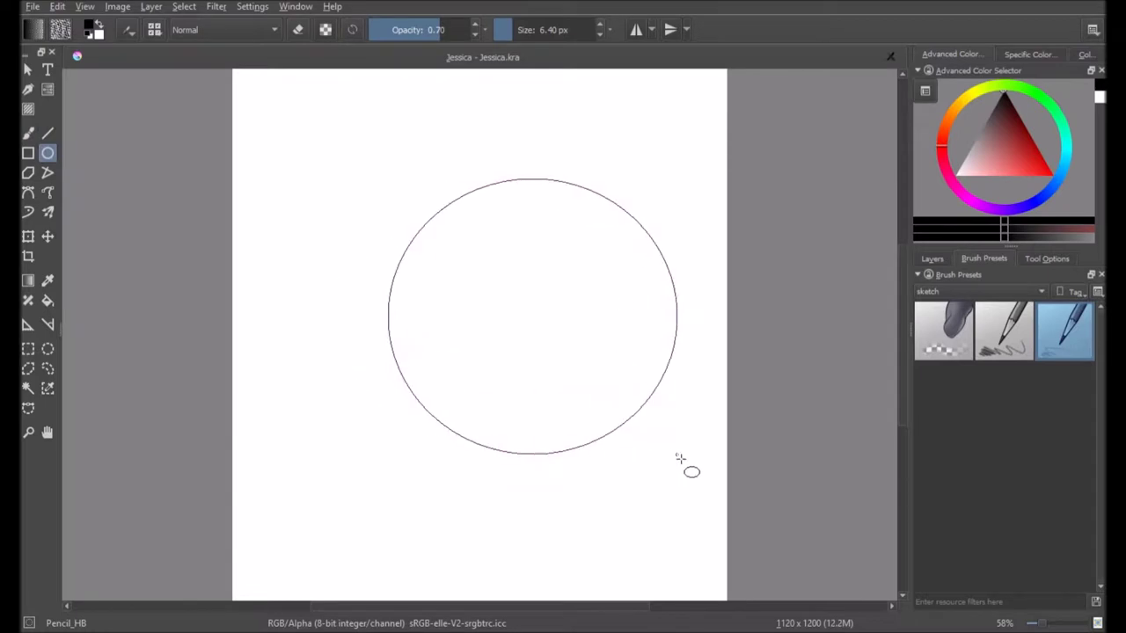
Sketch a pointed jaw and a curved vertical centre line onto the head circle with the pencil brush
{"action": "key", "text": "b"}
{"action": "scroll", "coordinate": [450, 291], "scroll_direction": "up", "scroll_amount": 2}
{"action": "mouse_move", "coordinate": [352, 302]}
{"action": "left_mouse_down"}
{"action": "mouse_move", "coordinate": [742, 389]}
{"action": "mouse_move", "coordinate": [779, 324]}
{"action": "left_mouse_up"}
{"action": "left_click_drag", "start_coordinate": [634, 216], "coordinate": [578, 276]}
{"action": "left_click_drag", "start_coordinate": [387, 229], "coordinate": [364, 251]}
{"action": "key", "text": "ctrl+z"}
{"action": "key", "text": "ctrl+z"}
{"action": "mouse_move", "coordinate": [347, 290]}
{"action": "left_mouse_down"}
{"action": "mouse_move", "coordinate": [376, 328]}
{"action": "mouse_move", "coordinate": [431, 346]}
{"action": "left_mouse_up"}
{"action": "key", "text": "ctrl+z"}
{"action": "key", "text": "ctrl+z"}
{"action": "left_click_drag", "start_coordinate": [611, 251], "coordinate": [747, 264]}
{"action": "key", "text": "ctrl+z"}
{"action": "left_click_drag", "start_coordinate": [616, 194], "coordinate": [607, 352]}
{"action": "key", "text": "ctrl+z"}
{"action": "key", "text": "ctrl+z"}
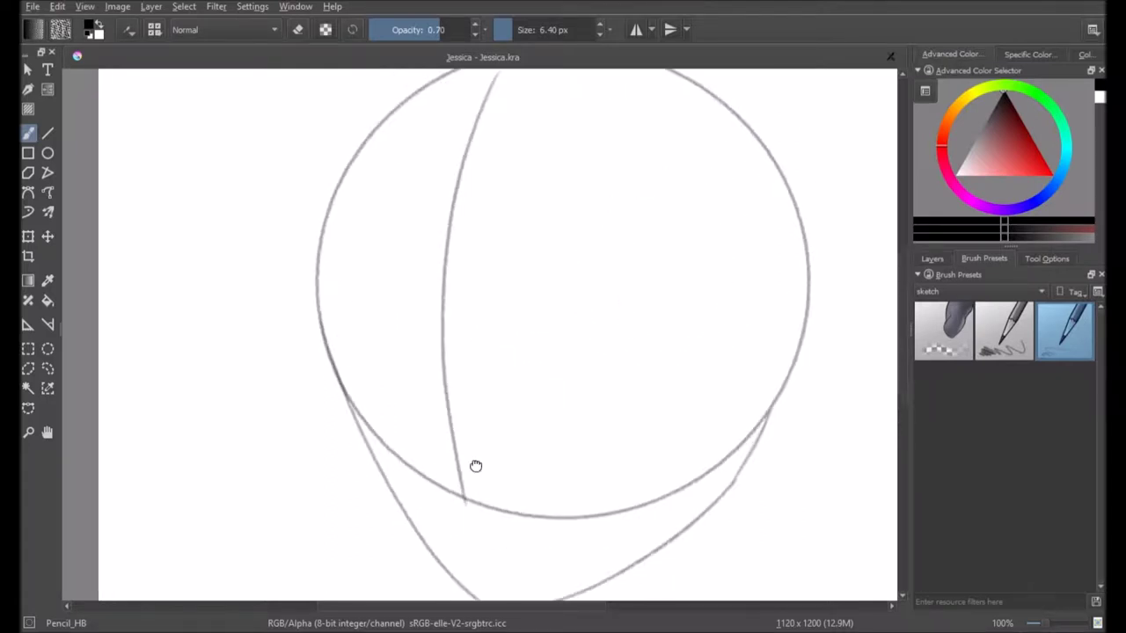
Sketch a curved eye line across the face and an oval guide for each eye, the far one smaller
{"action": "left_click_drag", "start_coordinate": [475, 465], "coordinate": [456, 390]}
{"action": "left_click_drag", "start_coordinate": [336, 290], "coordinate": [751, 261]}
{"action": "left_click_drag", "start_coordinate": [303, 277], "coordinate": [343, 313]}
{"action": "left_click_drag", "start_coordinate": [615, 266], "coordinate": [539, 332]}
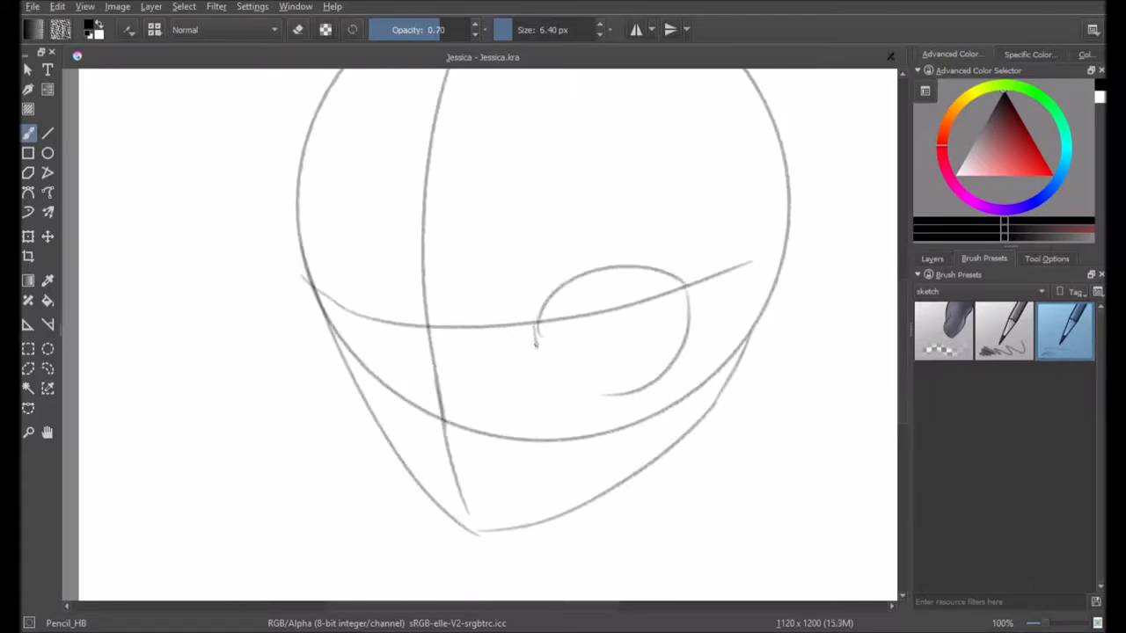
{"action": "left_click_drag", "start_coordinate": [581, 406], "coordinate": [655, 387]}
{"action": "left_click_drag", "start_coordinate": [325, 286], "coordinate": [398, 360]}
Sketch the neck and both shoulder lines below the jaw
{"action": "left_click_drag", "start_coordinate": [555, 514], "coordinate": [547, 419]}
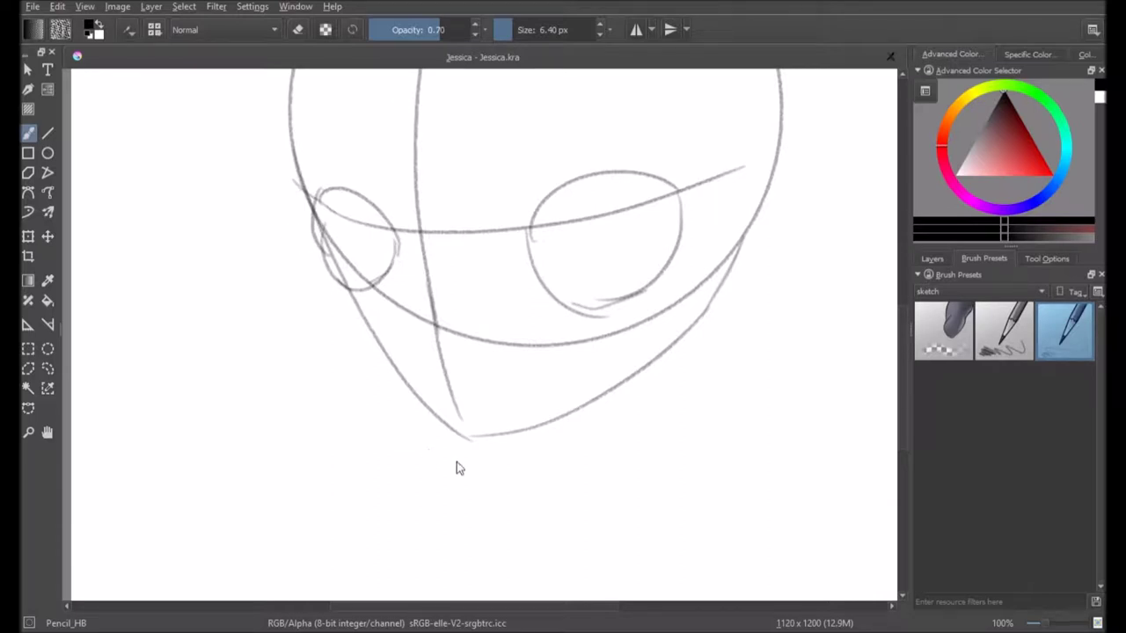
{"action": "left_click_drag", "start_coordinate": [619, 473], "coordinate": [593, 390]}
{"action": "left_click_drag", "start_coordinate": [390, 351], "coordinate": [326, 402]}
{"action": "left_click_drag", "start_coordinate": [593, 372], "coordinate": [592, 510]}
{"action": "left_click_drag", "start_coordinate": [599, 497], "coordinate": [862, 598]}
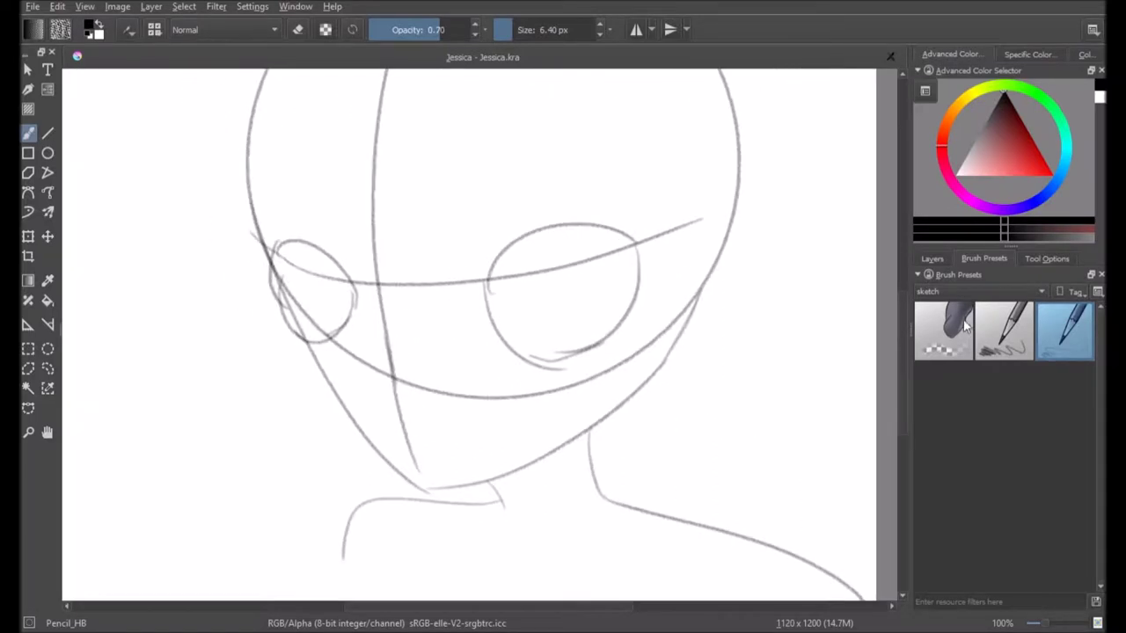
Switch to the Ink_circle_10 brush and ink the outlines of both eyes and a short mouth line
{"action": "key", "text": "slash"}
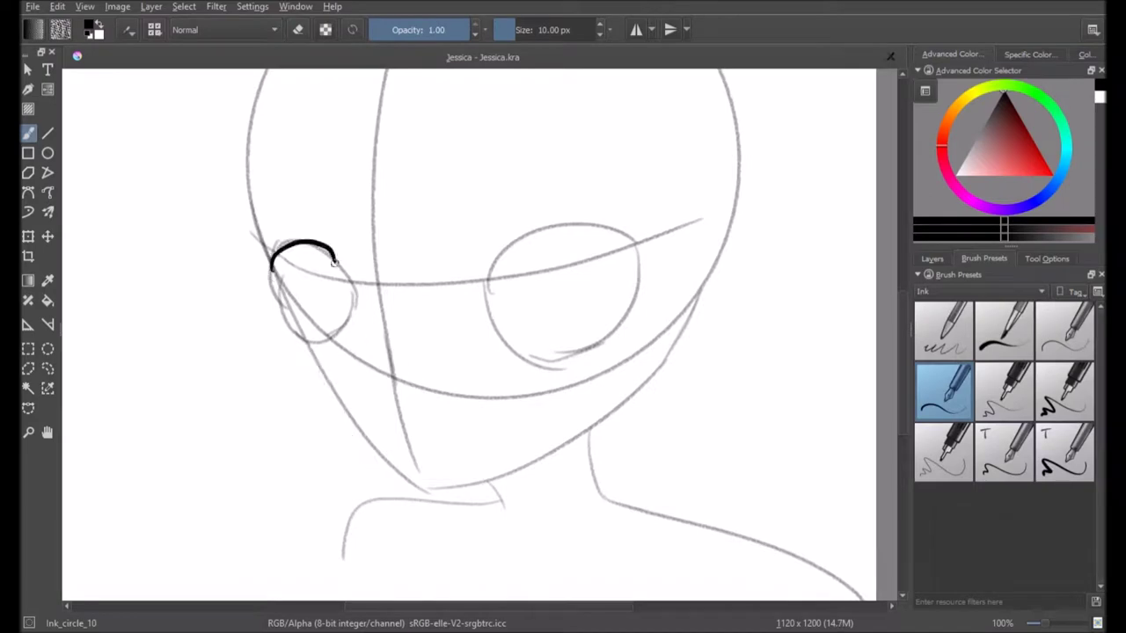
{"action": "left_click_drag", "start_coordinate": [569, 222], "coordinate": [486, 286]}
{"action": "scroll", "coordinate": [495, 314], "scroll_direction": "up", "scroll_amount": 2}
{"action": "scroll", "coordinate": [342, 437], "scroll_direction": "down", "scroll_amount": 3}
{"action": "left_click_drag", "start_coordinate": [330, 429], "coordinate": [456, 445]}
Thicken the larger eye's outline with rough lower edges and ink a nearly straight upper lid across it
{"action": "scroll", "coordinate": [468, 326], "scroll_direction": "up", "scroll_amount": 3}
{"action": "mouse_move", "coordinate": [468, 327]}
{"action": "left_mouse_down"}
{"action": "mouse_move", "coordinate": [573, 432]}
{"action": "mouse_move", "coordinate": [775, 347]}
{"action": "left_mouse_up"}
{"action": "left_click_drag", "start_coordinate": [772, 169], "coordinate": [752, 369]}
{"action": "left_click_drag", "start_coordinate": [778, 264], "coordinate": [765, 339]}
{"action": "scroll", "coordinate": [458, 310], "scroll_direction": "up", "scroll_amount": 2}
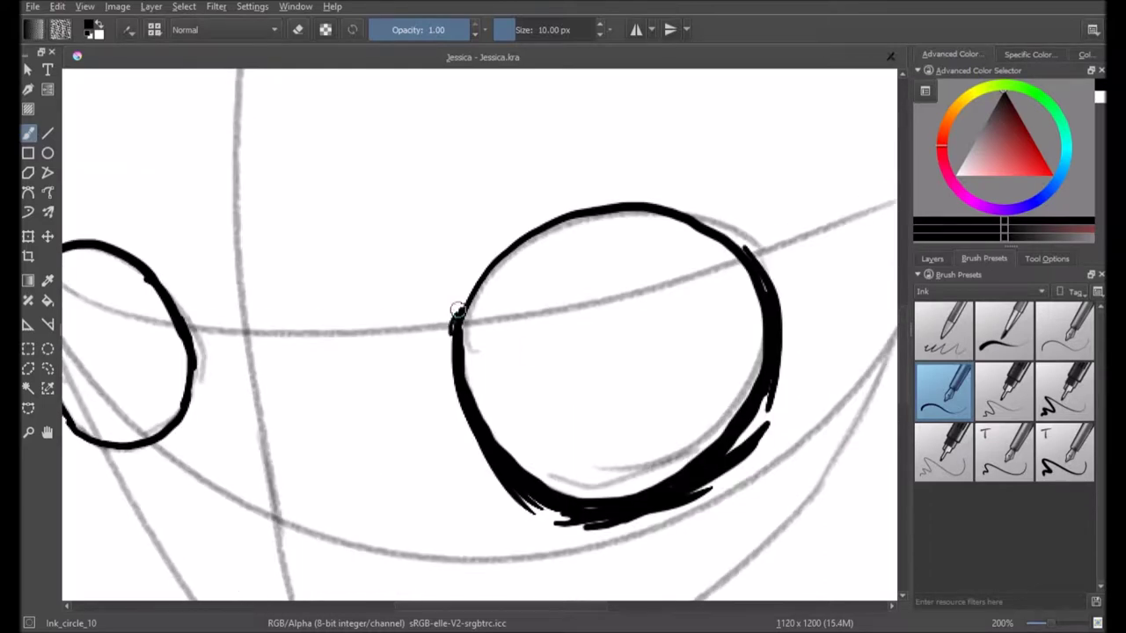
{"action": "left_click_drag", "start_coordinate": [352, 213], "coordinate": [804, 213]}
{"action": "left_click_drag", "start_coordinate": [528, 222], "coordinate": [445, 341]}
{"action": "left_click_drag", "start_coordinate": [752, 231], "coordinate": [778, 352]}
{"action": "key", "text": "ctrl+z"}
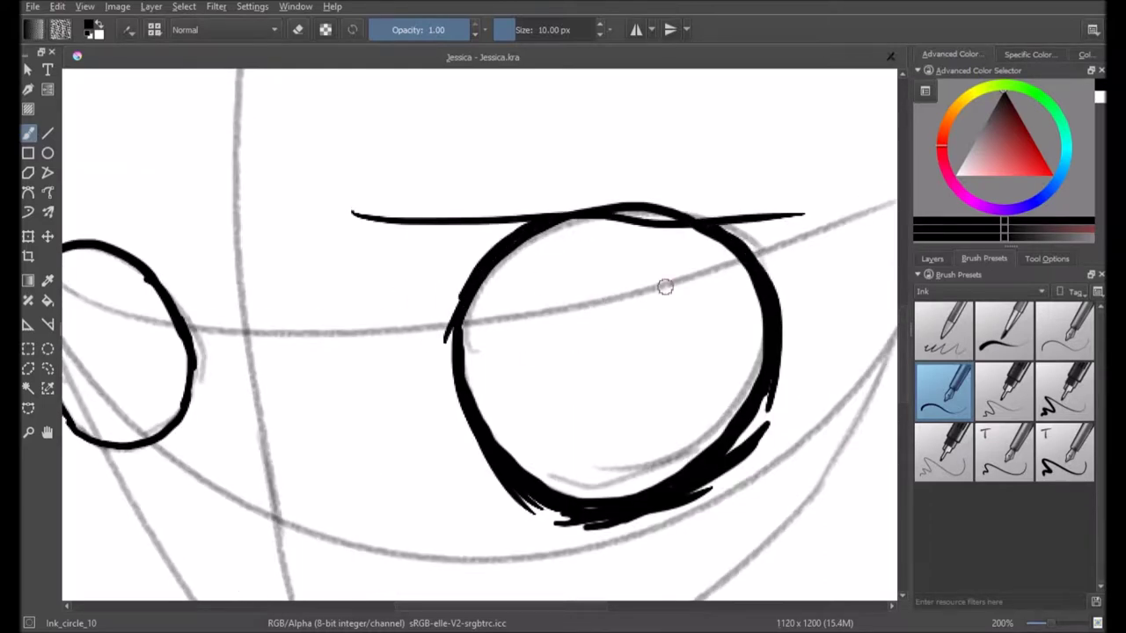
Try a large black pupil with a white highlight near the outer side of the larger eye
{"action": "key", "text": "x"}
{"action": "key", "text": "x"}
{"action": "left_click_drag", "start_coordinate": [655, 321], "coordinate": [646, 323]}
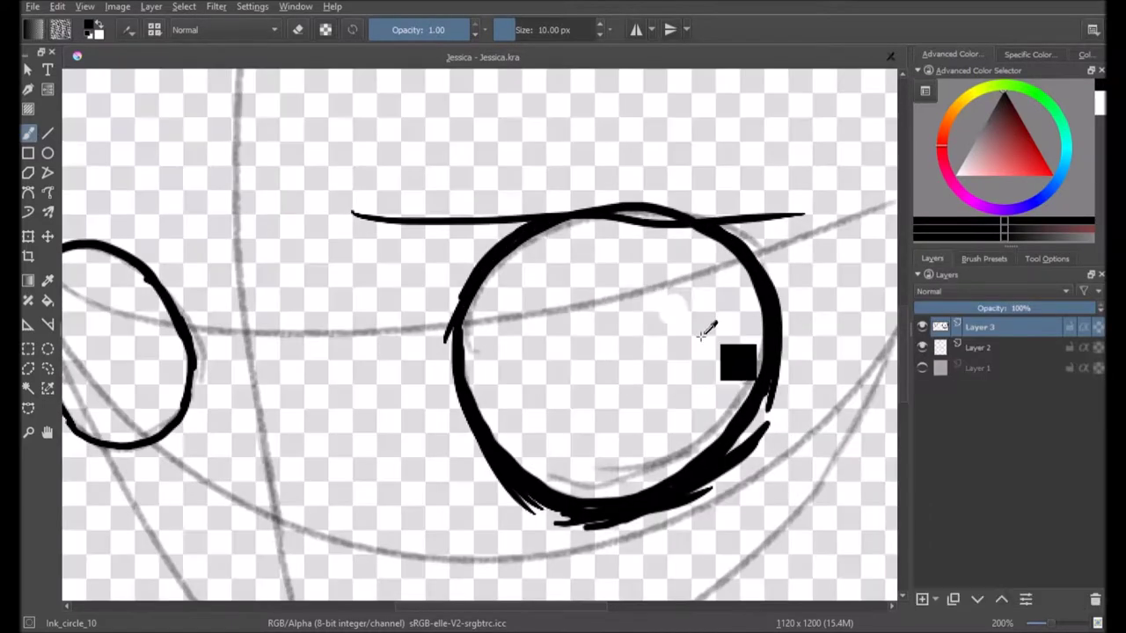
{"action": "mouse_move", "coordinate": [678, 271]}
{"action": "left_mouse_down"}
{"action": "mouse_move", "coordinate": [659, 340]}
{"action": "mouse_move", "coordinate": [708, 338]}
{"action": "left_mouse_up"}
{"action": "key", "text": "ctrl+z"}
{"action": "left_click_drag", "start_coordinate": [638, 281], "coordinate": [677, 306]}
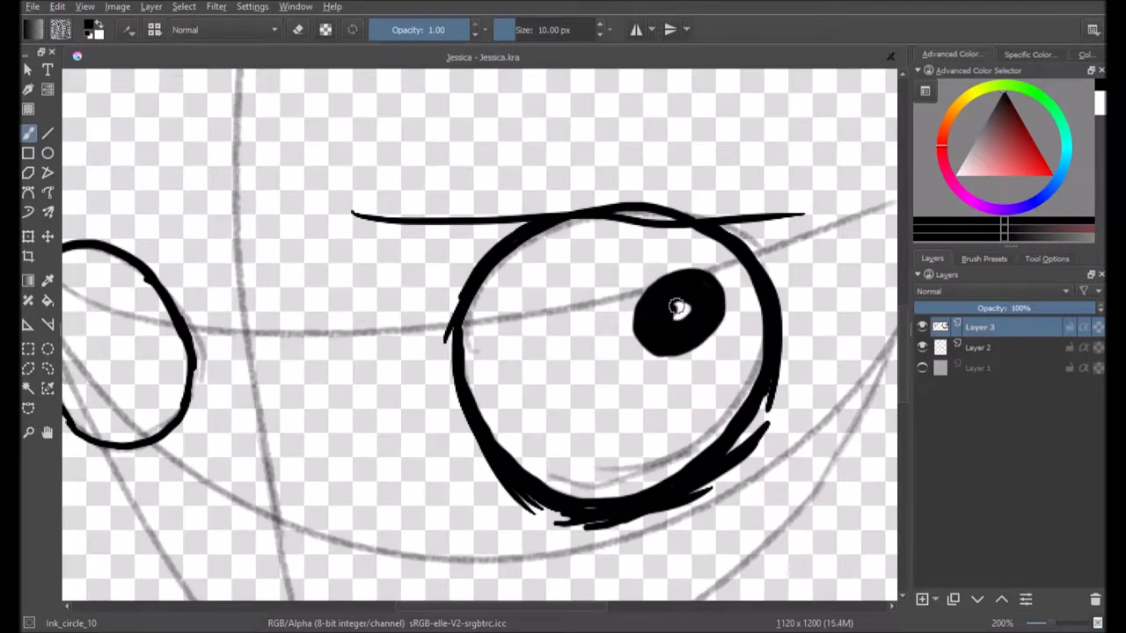
{"action": "key", "text": "minus"}
{"action": "key", "text": "x"}
{"action": "key", "text": "x"}
{"action": "left_click_drag", "start_coordinate": [280, 278], "coordinate": [275, 281]}
{"action": "key", "text": "ctrl+z"}
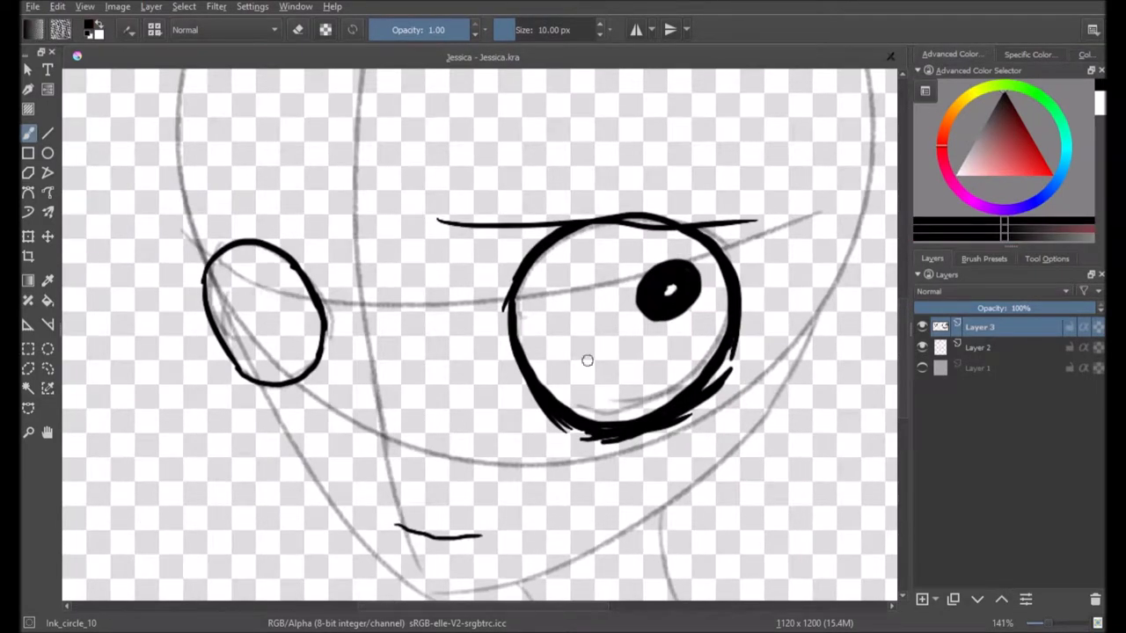
{"action": "key", "text": "ctrl+z"}
{"action": "key", "text": "x"}
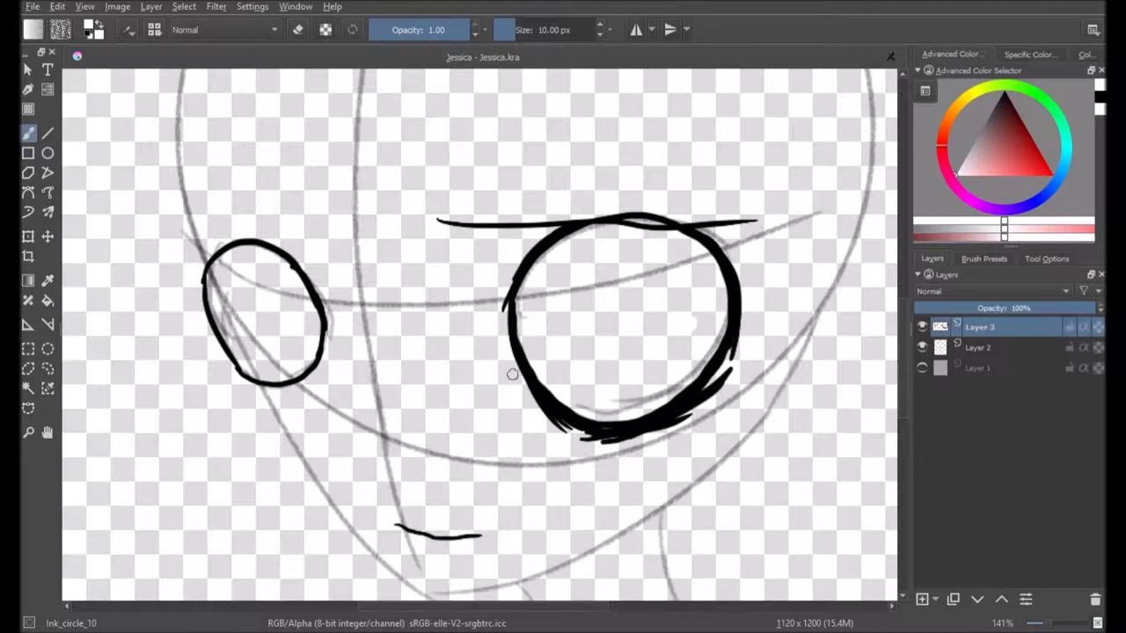
Retry the larger eye's pupil as a solid black disc around a small white highlight
{"action": "key", "text": "plus"}
{"action": "key", "text": "plus"}
{"action": "key", "text": "plus"}
{"action": "key", "text": "x"}
{"action": "mouse_move", "coordinate": [615, 220]}
{"action": "left_mouse_down"}
{"action": "mouse_move", "coordinate": [603, 263]}
{"action": "mouse_move", "coordinate": [616, 196]}
{"action": "left_mouse_up"}
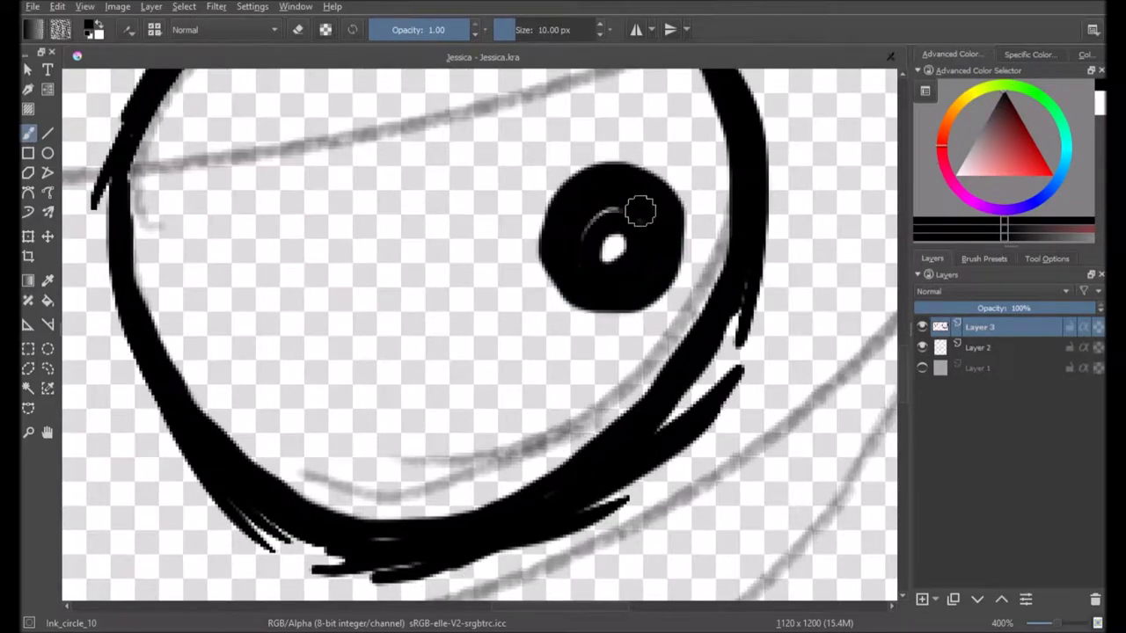
{"action": "key", "text": "minus"}
{"action": "key", "text": "minus"}
{"action": "key", "text": "minus"}
{"action": "key", "text": "plus"}
{"action": "key", "text": "plus"}
{"action": "key", "text": "plus"}
{"action": "left_click_drag", "start_coordinate": [410, 294], "coordinate": [382, 255]}
{"action": "key", "text": "minus"}
{"action": "key", "text": "minus"}
{"action": "key", "text": "minus"}
{"action": "key", "text": "ctrl+z"}
{"action": "key", "text": "ctrl+z"}
{"action": "key", "text": "ctrl+z"}
{"action": "key", "text": "ctrl+z"}
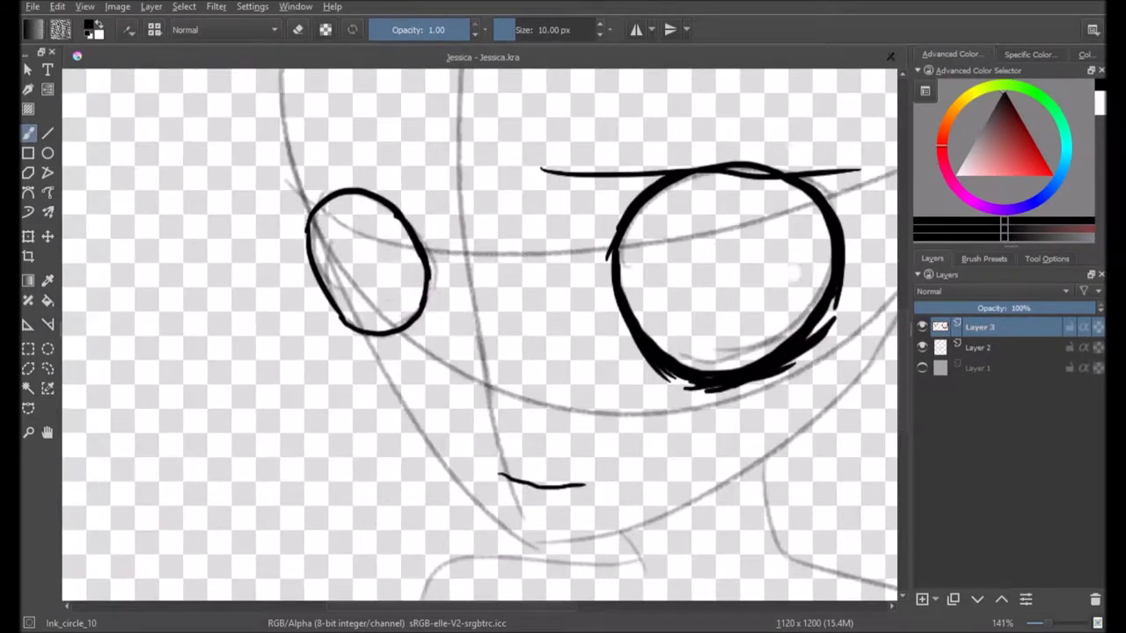
Ink a slanted upper lid across the smaller eye and small black pupils with white highlights in both eyes
{"action": "left_click_drag", "start_coordinate": [290, 211], "coordinate": [438, 184]}
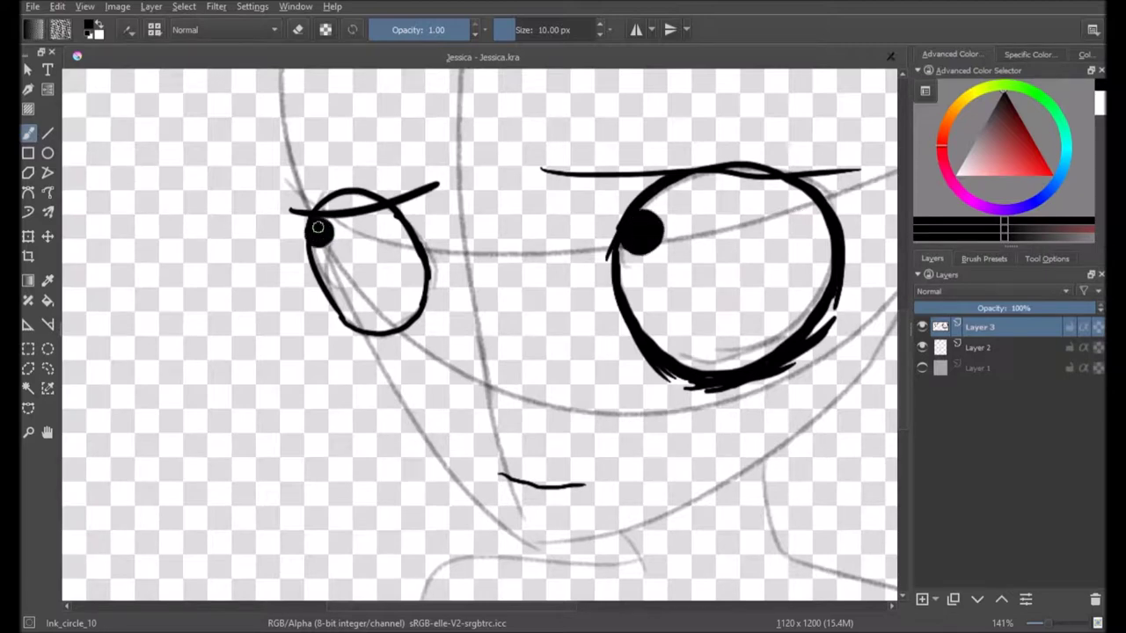
{"action": "key", "text": "ctrl+z"}
{"action": "key", "text": "ctrl+z"}
{"action": "left_click_drag", "start_coordinate": [327, 246], "coordinate": [336, 261]}
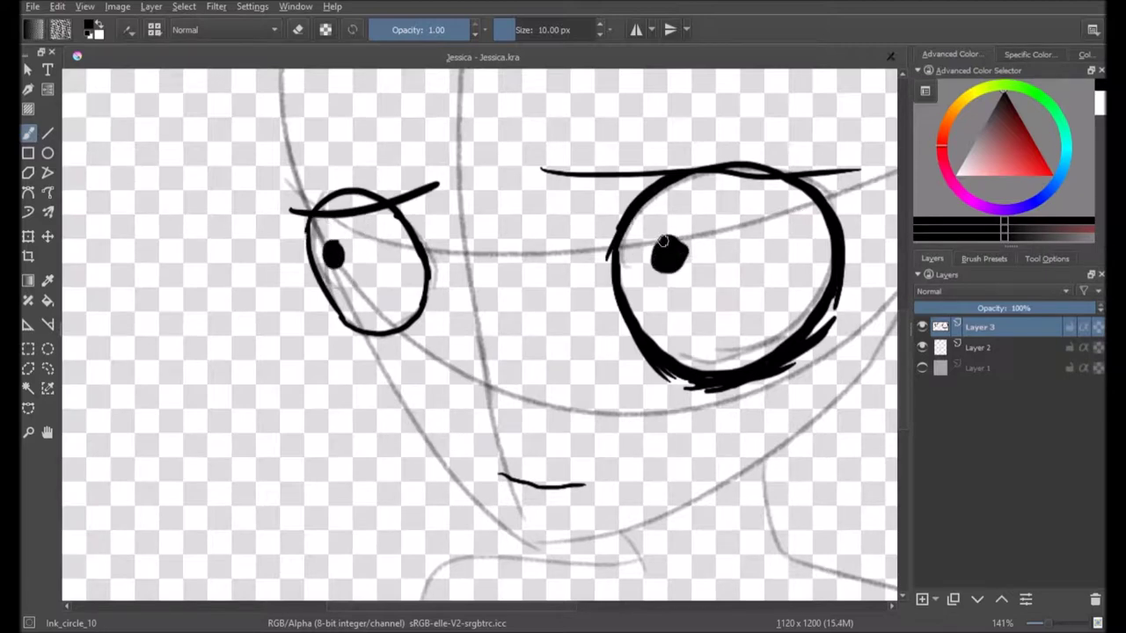
Try several curved iris outlines around the pupil of the larger eye
{"action": "left_click_drag", "start_coordinate": [651, 325], "coordinate": [727, 304]}
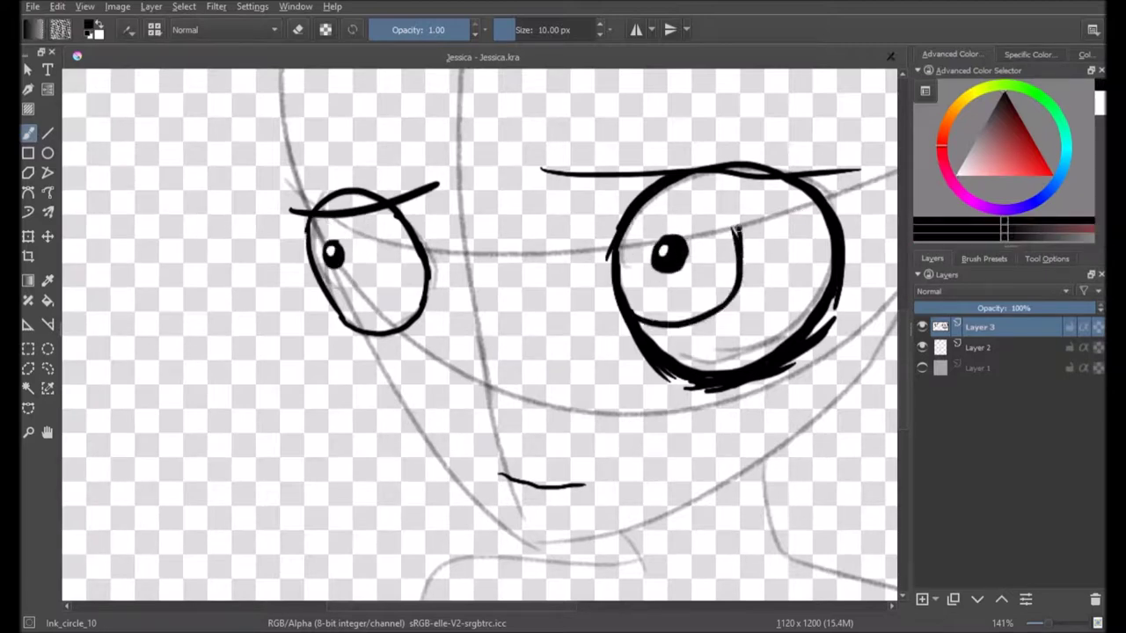
{"action": "key", "text": "ctrl+z"}
{"action": "left_click_drag", "start_coordinate": [706, 191], "coordinate": [669, 308]}
{"action": "key", "text": "ctrl+z"}
{"action": "left_click_drag", "start_coordinate": [725, 180], "coordinate": [633, 308]}
{"action": "key", "text": "ctrl+z"}
Select the smaller eye's pupil with a freehand outline and move it to the eye's inner side
{"action": "left_click", "coordinate": [47, 368]}
{"action": "left_click_drag", "start_coordinate": [325, 236], "coordinate": [413, 264]}
{"action": "mouse_move", "coordinate": [643, 237]}
{"action": "left_mouse_down"}
{"action": "mouse_move", "coordinate": [673, 301]}
{"action": "mouse_move", "coordinate": [650, 269]}
{"action": "left_mouse_up"}
{"action": "key", "text": "t"}
{"action": "left_click_drag", "start_coordinate": [669, 256], "coordinate": [779, 214]}
{"action": "key", "text": "ctrl+z"}
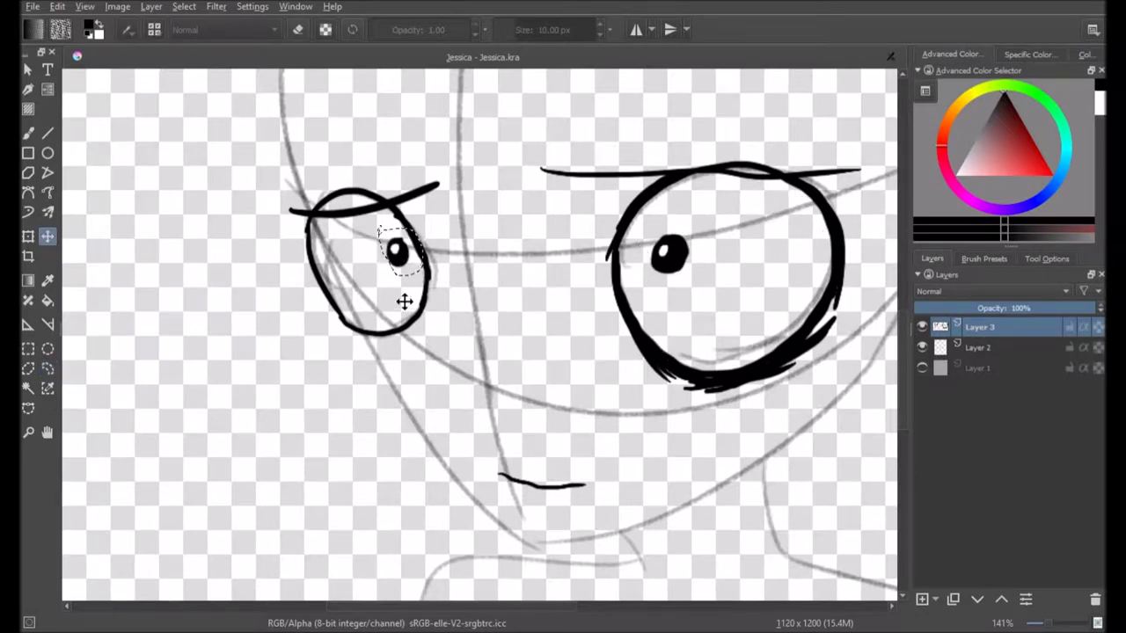
{"action": "key", "text": "t"}
{"action": "key", "text": "t"}
{"action": "left_click_drag", "start_coordinate": [407, 265], "coordinate": [417, 279]}
Move the selected pupil of the larger eye over to the eye's outer side
{"action": "key", "text": "t"}
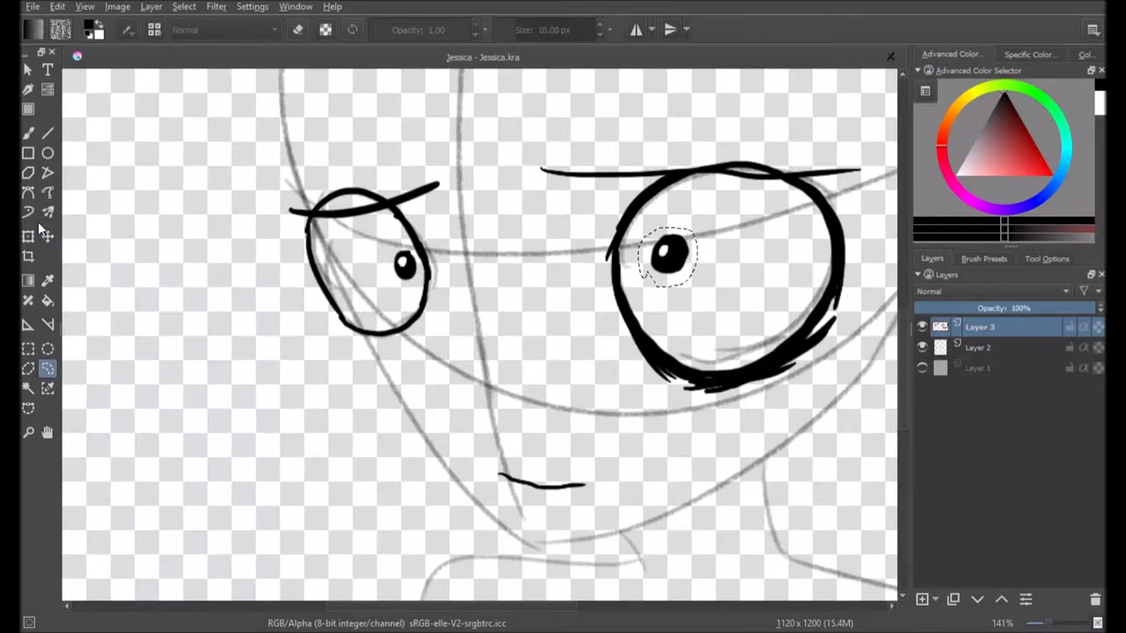
{"action": "key", "text": "t"}
{"action": "left_click_drag", "start_coordinate": [648, 259], "coordinate": [762, 246]}
Erase the short mouth line and ink a longer, slanted mouth in its place
{"action": "key", "text": "b"}
{"action": "scroll", "coordinate": [302, 431], "scroll_direction": "up", "scroll_amount": 1}
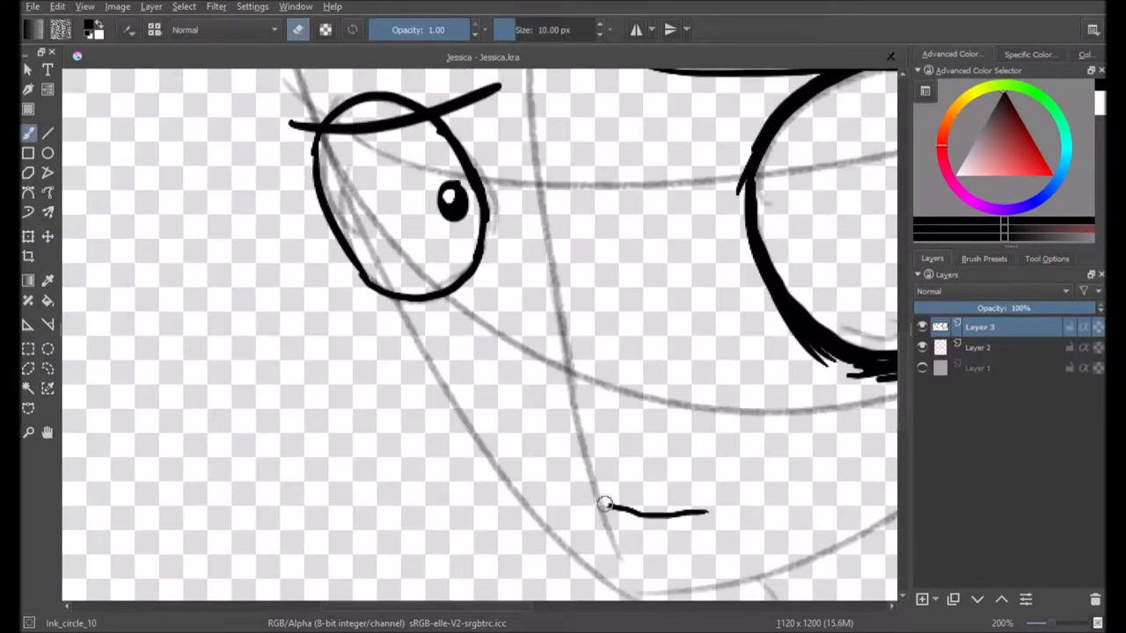
{"action": "left_click_drag", "start_coordinate": [604, 503], "coordinate": [708, 512]}
{"action": "key", "text": "e"}
{"action": "left_click_drag", "start_coordinate": [568, 473], "coordinate": [725, 517]}
Thicken the sides and lower edge of the smaller eye's outline with rough overlapping black strokes
{"action": "mouse_move", "coordinate": [528, 352]}
{"action": "left_mouse_down"}
{"action": "mouse_move", "coordinate": [448, 319]}
{"action": "mouse_move", "coordinate": [349, 360]}
{"action": "left_mouse_up"}
{"action": "left_click_drag", "start_coordinate": [310, 174], "coordinate": [308, 211]}
{"action": "left_click_drag", "start_coordinate": [317, 255], "coordinate": [302, 288]}
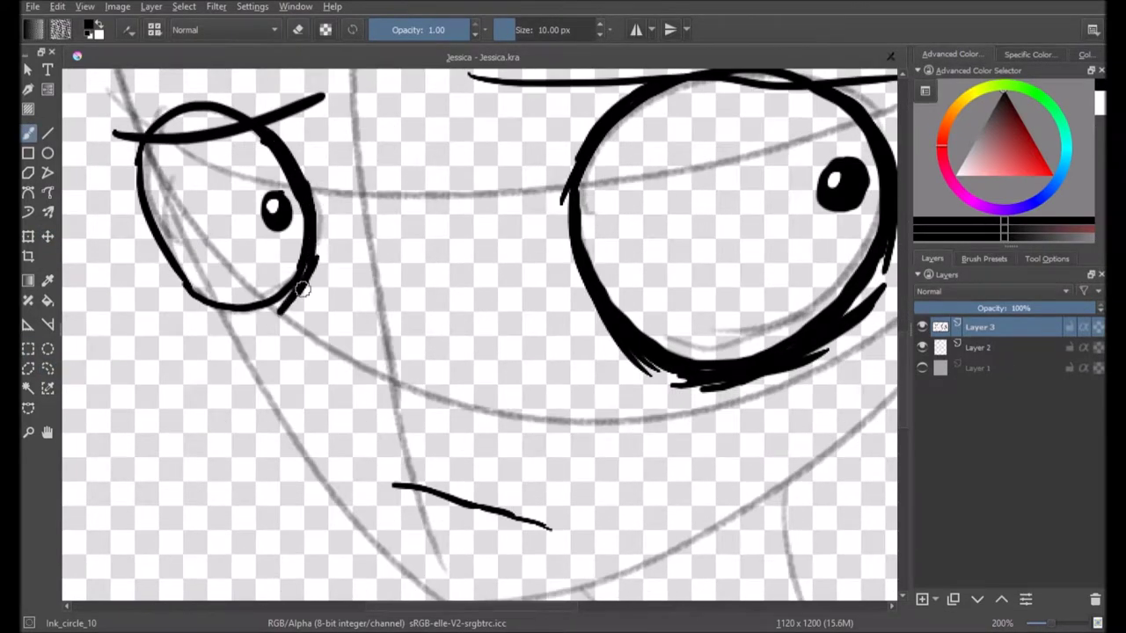
{"action": "left_click_drag", "start_coordinate": [268, 123], "coordinate": [321, 255]}
{"action": "left_click_drag", "start_coordinate": [137, 145], "coordinate": [180, 299]}
{"action": "mouse_move", "coordinate": [154, 233]}
{"action": "left_mouse_down"}
{"action": "mouse_move", "coordinate": [209, 302]}
{"action": "mouse_move", "coordinate": [236, 312]}
{"action": "left_mouse_up"}
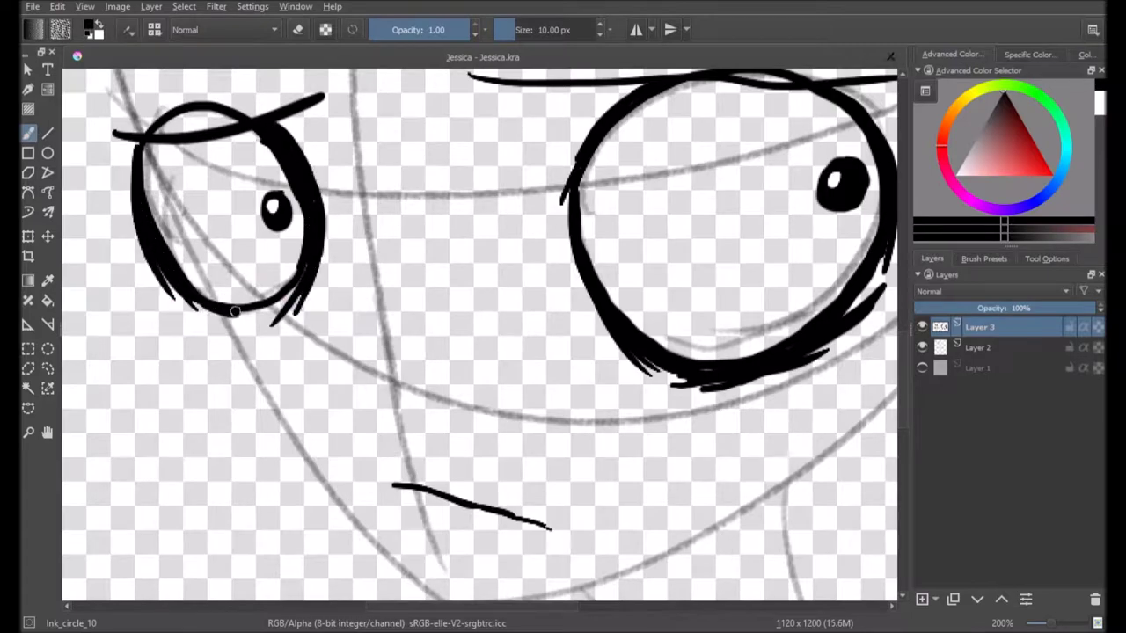
Ink a small curved nose and short lashes at the outer corners of both eyes
{"action": "mouse_move", "coordinate": [339, 379]}
{"action": "left_mouse_down"}
{"action": "mouse_move", "coordinate": [316, 326]}
{"action": "mouse_move", "coordinate": [339, 356]}
{"action": "mouse_move", "coordinate": [383, 380]}
{"action": "left_mouse_up"}
{"action": "mouse_move", "coordinate": [484, 120]}
{"action": "left_mouse_down"}
{"action": "mouse_move", "coordinate": [450, 251]}
{"action": "mouse_move", "coordinate": [318, 234]}
{"action": "left_mouse_up"}
{"action": "left_click_drag", "start_coordinate": [674, 183], "coordinate": [726, 200]}
{"action": "left_click_drag", "start_coordinate": [440, 308], "coordinate": [728, 328]}
{"action": "left_click_drag", "start_coordinate": [211, 246], "coordinate": [227, 294]}
{"action": "mouse_move", "coordinate": [528, 352]}
{"action": "left_mouse_down"}
{"action": "mouse_move", "coordinate": [390, 277]}
{"action": "mouse_move", "coordinate": [427, 301]}
{"action": "left_mouse_up"}
Pick a dark brown and ink the jawline from below the smaller eye around the chin to the far cheek
{"action": "left_click", "coordinate": [1010, 122]}
{"action": "left_click_drag", "start_coordinate": [439, 352], "coordinate": [460, 283]}
{"action": "mouse_move", "coordinate": [202, 312]}
{"action": "left_mouse_down"}
{"action": "mouse_move", "coordinate": [295, 466]}
{"action": "mouse_move", "coordinate": [286, 450]}
{"action": "left_mouse_up"}
{"action": "key", "text": "ctrl+z"}
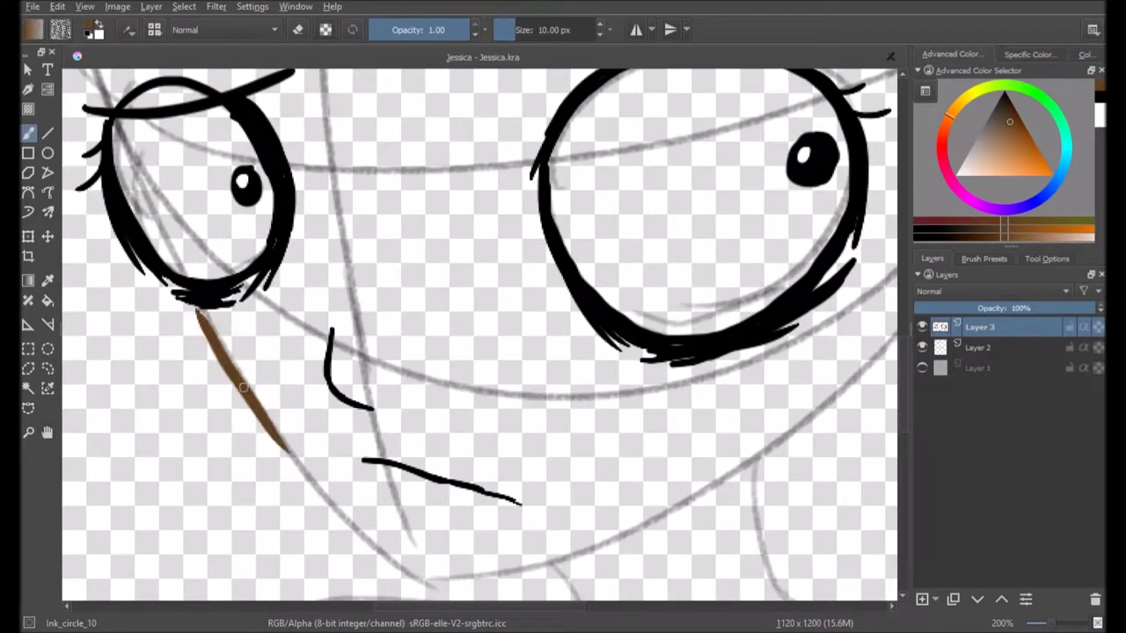
{"action": "left_click_drag", "start_coordinate": [440, 440], "coordinate": [352, 299]}
{"action": "left_click_drag", "start_coordinate": [202, 317], "coordinate": [691, 352]}
{"action": "left_click_drag", "start_coordinate": [616, 264], "coordinate": [378, 466]}
Pick a very dark purple and ink the jagged fringe from the temple above the smaller eye to mid-forehead
{"action": "left_click_drag", "start_coordinate": [176, 88], "coordinate": [528, 299]}
{"action": "left_click", "coordinate": [1016, 209]}
{"action": "left_click", "coordinate": [1003, 102]}
{"action": "left_click_drag", "start_coordinate": [797, 413], "coordinate": [832, 420]}
{"action": "left_click_drag", "start_coordinate": [246, 108], "coordinate": [437, 308]}
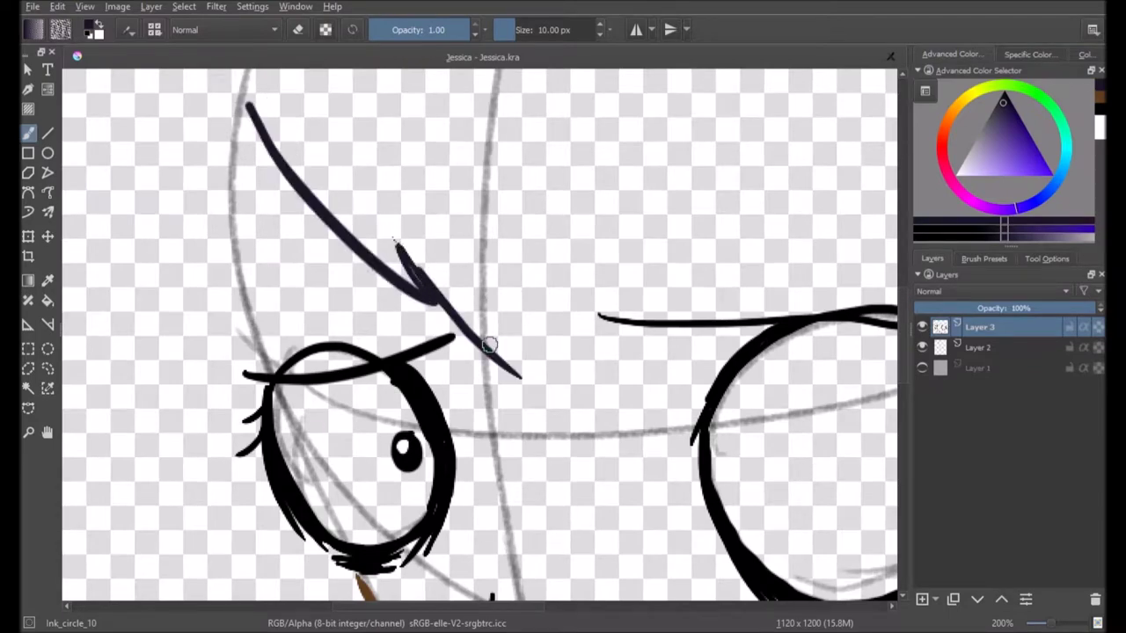
{"action": "left_click_drag", "start_coordinate": [479, 252], "coordinate": [604, 404]}
{"action": "left_click_drag", "start_coordinate": [486, 231], "coordinate": [571, 369]}
{"action": "left_click_drag", "start_coordinate": [544, 194], "coordinate": [649, 361]}
{"action": "left_click_drag", "start_coordinate": [586, 250], "coordinate": [410, 255]}
Extend the jagged fringe over the larger eye and ink the start of a long lock beside the cheek
{"action": "scroll", "coordinate": [410, 255], "scroll_direction": "down", "scroll_amount": 2}
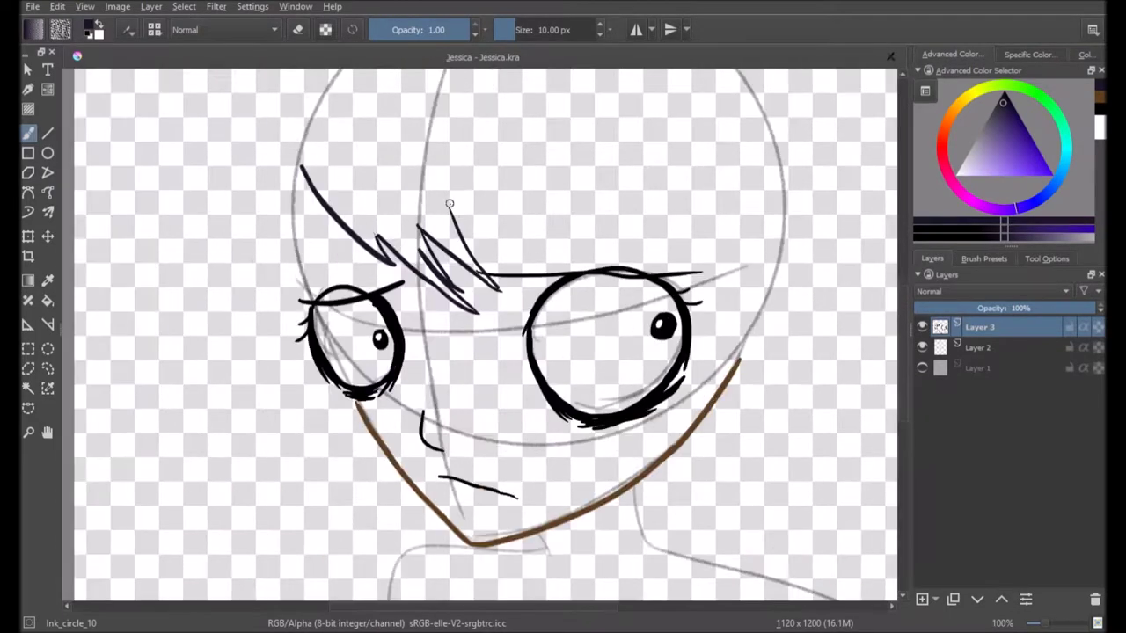
{"action": "left_click_drag", "start_coordinate": [447, 206], "coordinate": [600, 257]}
{"action": "left_click_drag", "start_coordinate": [514, 204], "coordinate": [715, 274]}
{"action": "mouse_move", "coordinate": [716, 318]}
{"action": "left_mouse_down"}
{"action": "mouse_move", "coordinate": [702, 494]}
{"action": "mouse_move", "coordinate": [695, 360]}
{"action": "left_mouse_up"}
{"action": "mouse_move", "coordinate": [707, 356]}
{"action": "left_mouse_down"}
{"action": "mouse_move", "coordinate": [660, 501]}
{"action": "mouse_move", "coordinate": [677, 531]}
{"action": "left_mouse_up"}
Ink the outer hair contour and jagged hair ends on the larger eye's side of the head
{"action": "left_click_drag", "start_coordinate": [616, 220], "coordinate": [615, 446]}
{"action": "left_click_drag", "start_coordinate": [704, 255], "coordinate": [671, 311]}
{"action": "left_click_drag", "start_coordinate": [492, 189], "coordinate": [689, 412]}
{"action": "mouse_move", "coordinate": [679, 429]}
{"action": "left_mouse_down"}
{"action": "mouse_move", "coordinate": [592, 281]}
{"action": "mouse_move", "coordinate": [644, 436]}
{"action": "mouse_move", "coordinate": [590, 264]}
{"action": "mouse_move", "coordinate": [539, 464]}
{"action": "left_mouse_up"}
{"action": "key", "text": "ctrl+z"}
{"action": "left_click_drag", "start_coordinate": [576, 273], "coordinate": [560, 431]}
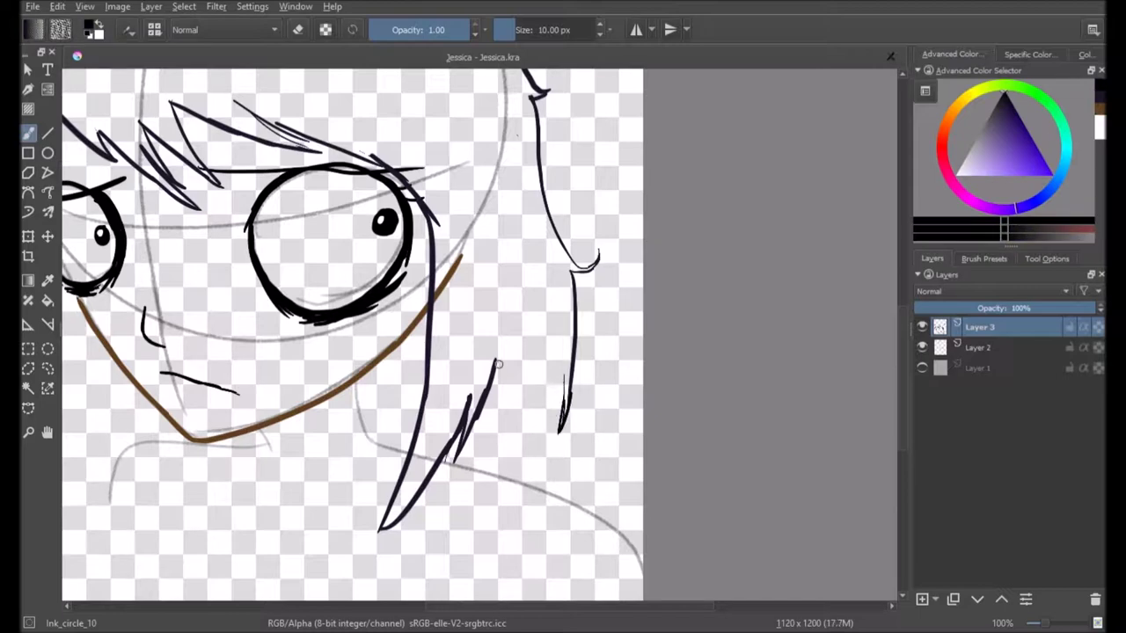
{"action": "left_click_drag", "start_coordinate": [296, 360], "coordinate": [540, 448]}
Ink the long hair with a pointed lock and jagged ends on the smaller eye's side of the face
{"action": "left_click_drag", "start_coordinate": [294, 184], "coordinate": [278, 450]}
{"action": "scroll", "coordinate": [364, 151], "scroll_direction": "down", "scroll_amount": 3}
{"action": "scroll", "coordinate": [364, 151], "scroll_direction": "up", "scroll_amount": 5}
{"action": "left_click_drag", "start_coordinate": [250, 312], "coordinate": [230, 572]}
{"action": "scroll", "coordinate": [364, 151], "scroll_direction": "down", "scroll_amount": 5}
{"action": "left_click_drag", "start_coordinate": [230, 330], "coordinate": [209, 346]}
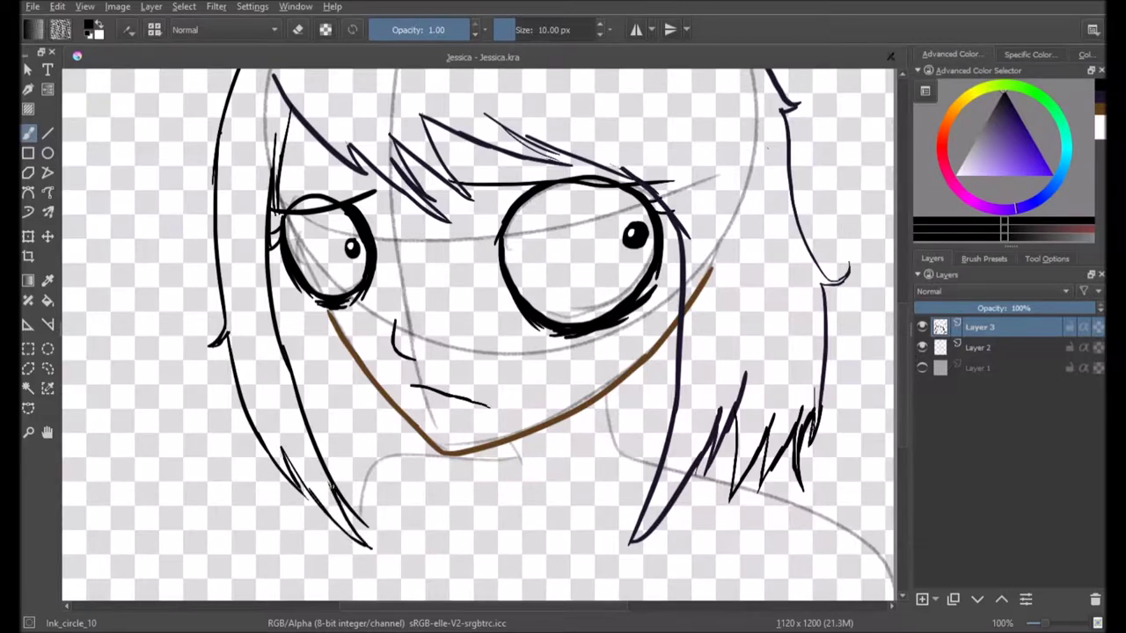
{"action": "scroll", "coordinate": [332, 485], "scroll_direction": "down", "scroll_amount": 1}
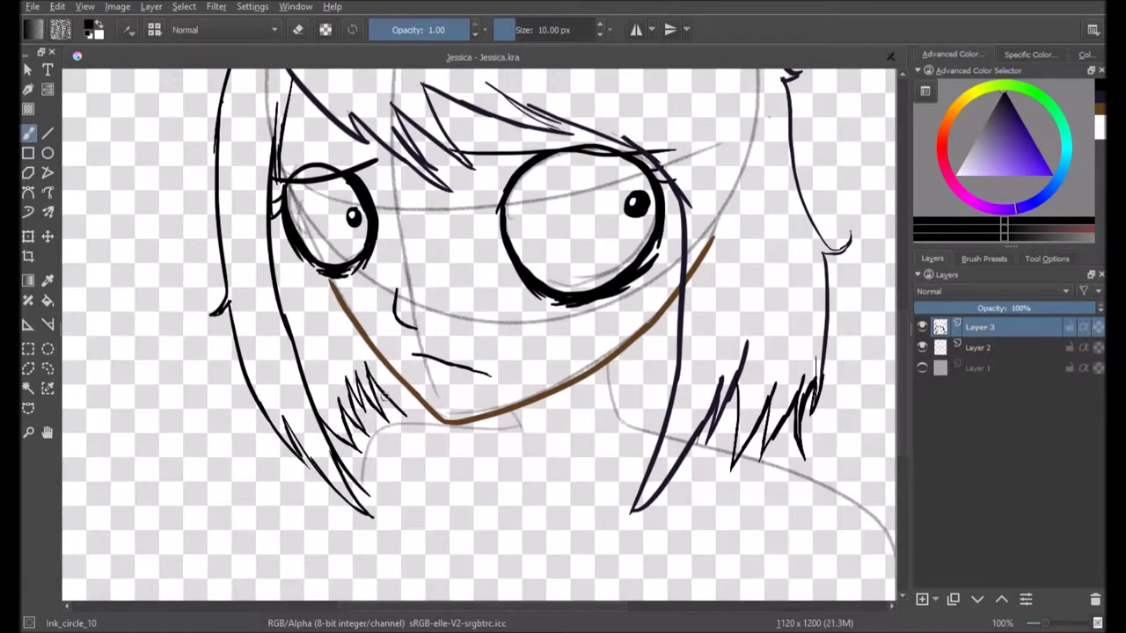
Swap back to dark brown and ink the skin edge beside the smaller eye and the neck lines
{"action": "scroll", "coordinate": [463, 392], "scroll_direction": "up", "scroll_amount": 4}
{"action": "key", "text": "x"}
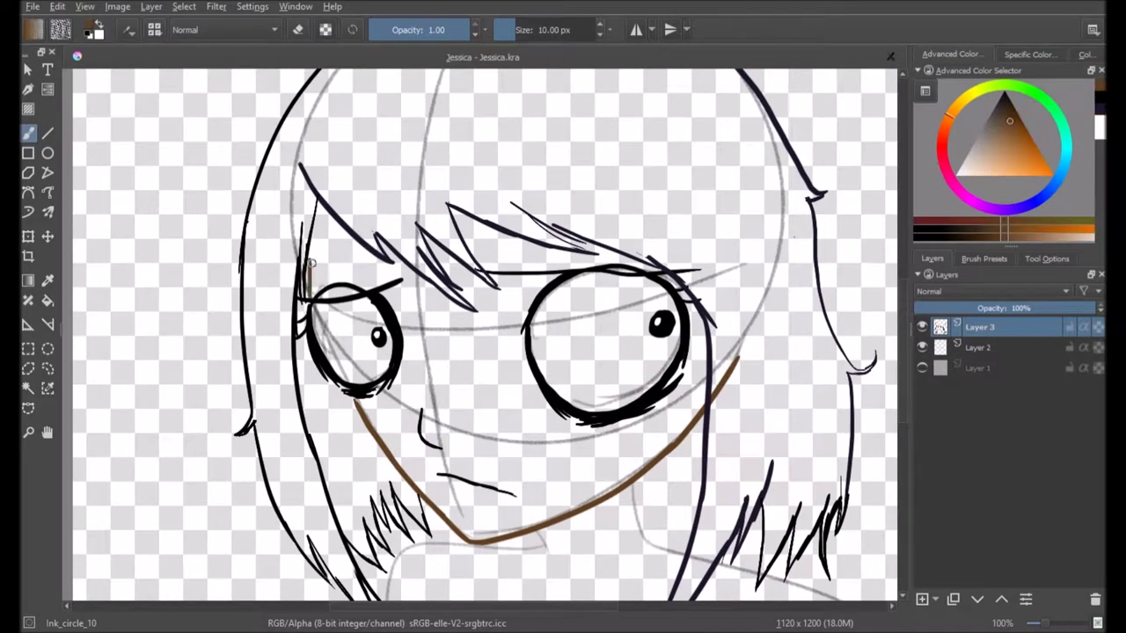
{"action": "scroll", "coordinate": [518, 335], "scroll_direction": "down", "scroll_amount": 6}
{"action": "left_click_drag", "start_coordinate": [494, 356], "coordinate": [519, 349]}
{"action": "scroll", "coordinate": [519, 349], "scroll_direction": "down", "scroll_amount": 5}
{"action": "scroll", "coordinate": [528, 335], "scroll_direction": "up", "scroll_amount": 5}
Swap to black and ink a U-shaped neckline joining the two ends of the neck lines
{"action": "key", "text": "x"}
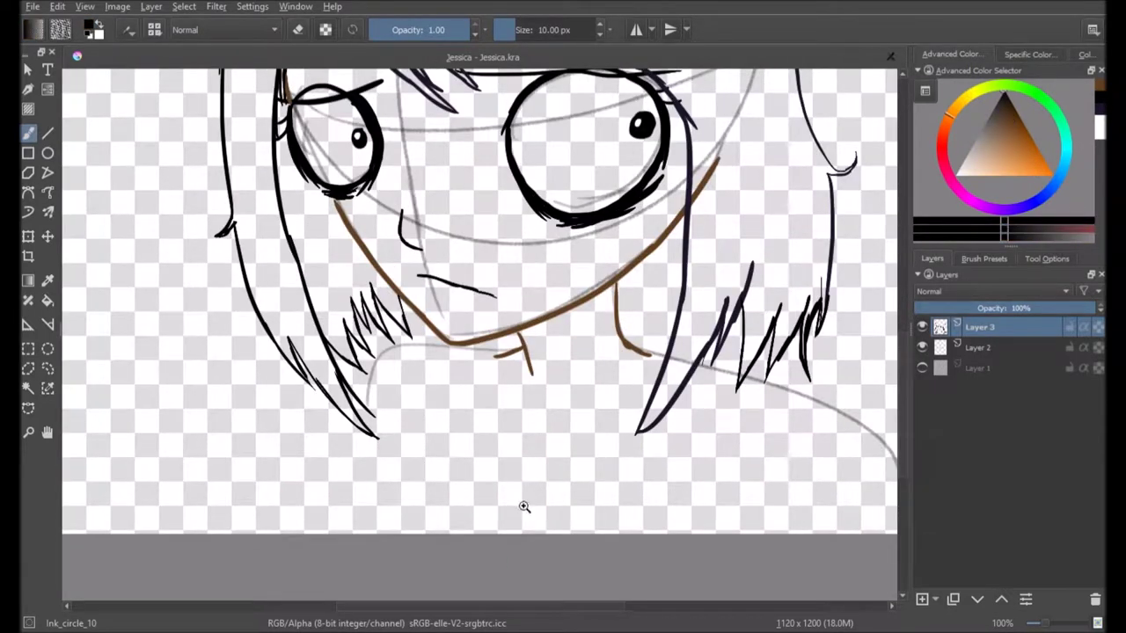
{"action": "scroll", "coordinate": [599, 306], "scroll_direction": "up", "scroll_amount": 1}
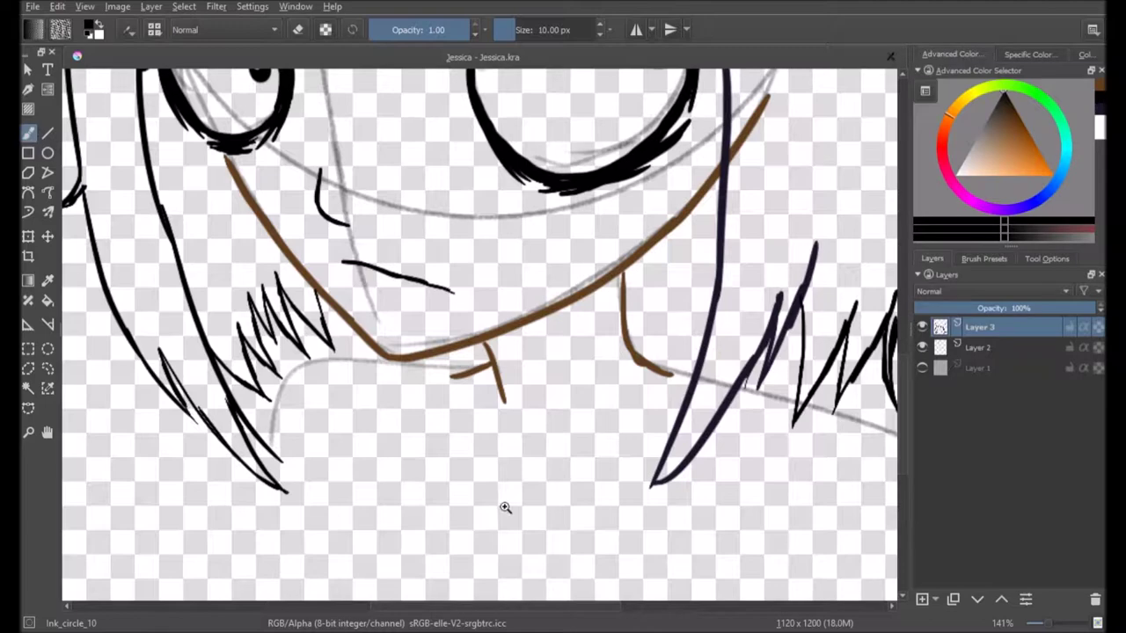
{"action": "mouse_move", "coordinate": [447, 373]}
{"action": "left_mouse_down"}
{"action": "mouse_move", "coordinate": [655, 413]}
{"action": "mouse_move", "coordinate": [679, 381]}
{"action": "left_mouse_up"}
{"action": "left_click_drag", "start_coordinate": [556, 519], "coordinate": [551, 378]}
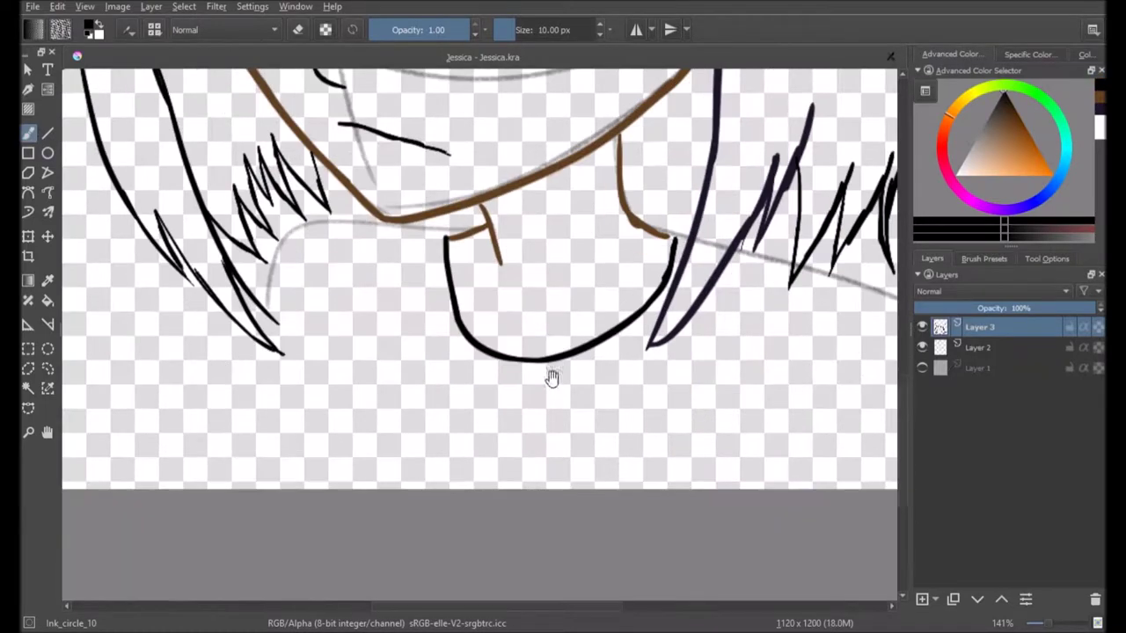
Ink the jacket's front opening as two lines running from beside the neckline down to the canvas edge
{"action": "scroll", "coordinate": [576, 407], "scroll_direction": "up", "scroll_amount": 1}
{"action": "mouse_move", "coordinate": [673, 220]}
{"action": "left_mouse_down"}
{"action": "mouse_move", "coordinate": [515, 478]}
{"action": "mouse_move", "coordinate": [420, 526]}
{"action": "left_mouse_up"}
{"action": "left_click_drag", "start_coordinate": [546, 495], "coordinate": [722, 243]}
{"action": "key", "text": "ctrl+z"}
{"action": "left_click_drag", "start_coordinate": [457, 264], "coordinate": [704, 475]}
Try narrow shoulder lines and hatched fold strokes on both sides of the jacket opening
{"action": "left_click_drag", "start_coordinate": [430, 333], "coordinate": [392, 424]}
{"action": "left_click_drag", "start_coordinate": [410, 490], "coordinate": [437, 415]}
{"action": "left_click_drag", "start_coordinate": [421, 253], "coordinate": [343, 332]}
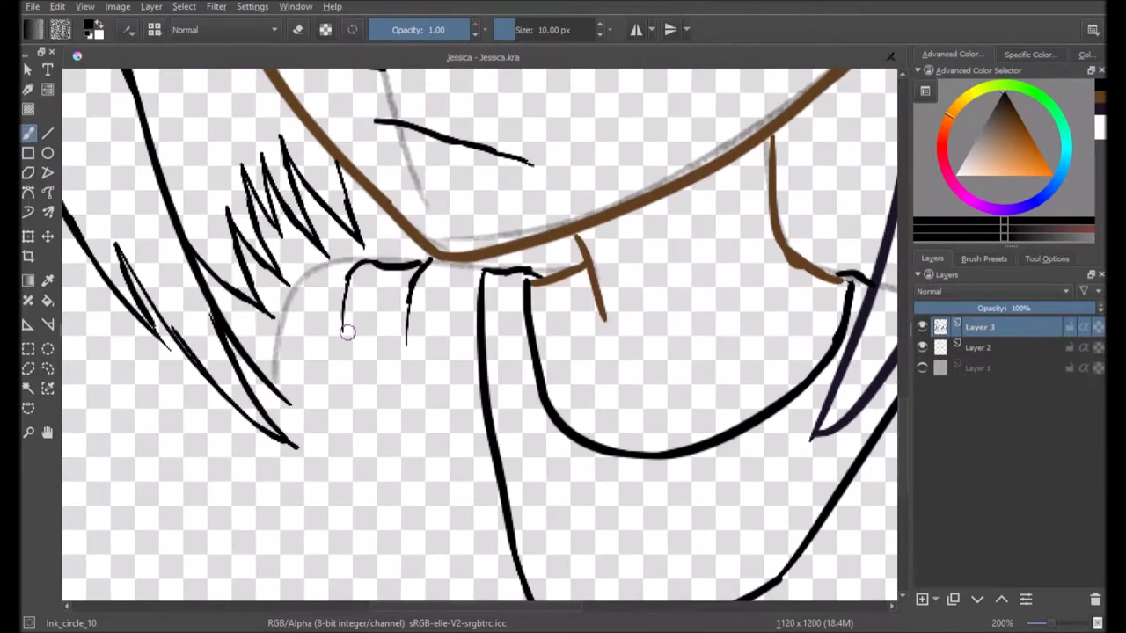
{"action": "left_click_drag", "start_coordinate": [405, 370], "coordinate": [370, 193]}
{"action": "left_click_drag", "start_coordinate": [414, 277], "coordinate": [442, 356]}
{"action": "left_click_drag", "start_coordinate": [363, 265], "coordinate": [403, 424]}
{"action": "mouse_move", "coordinate": [349, 306]}
{"action": "left_mouse_down"}
{"action": "mouse_move", "coordinate": [405, 429]}
{"action": "mouse_move", "coordinate": [376, 455]}
{"action": "left_mouse_up"}
{"action": "left_click_drag", "start_coordinate": [492, 264], "coordinate": [326, 281]}
{"action": "left_click_drag", "start_coordinate": [742, 247], "coordinate": [642, 374]}
{"action": "scroll", "coordinate": [643, 377], "scroll_direction": "down", "scroll_amount": 4}
{"action": "scroll", "coordinate": [643, 377], "scroll_direction": "up", "scroll_amount": 2}
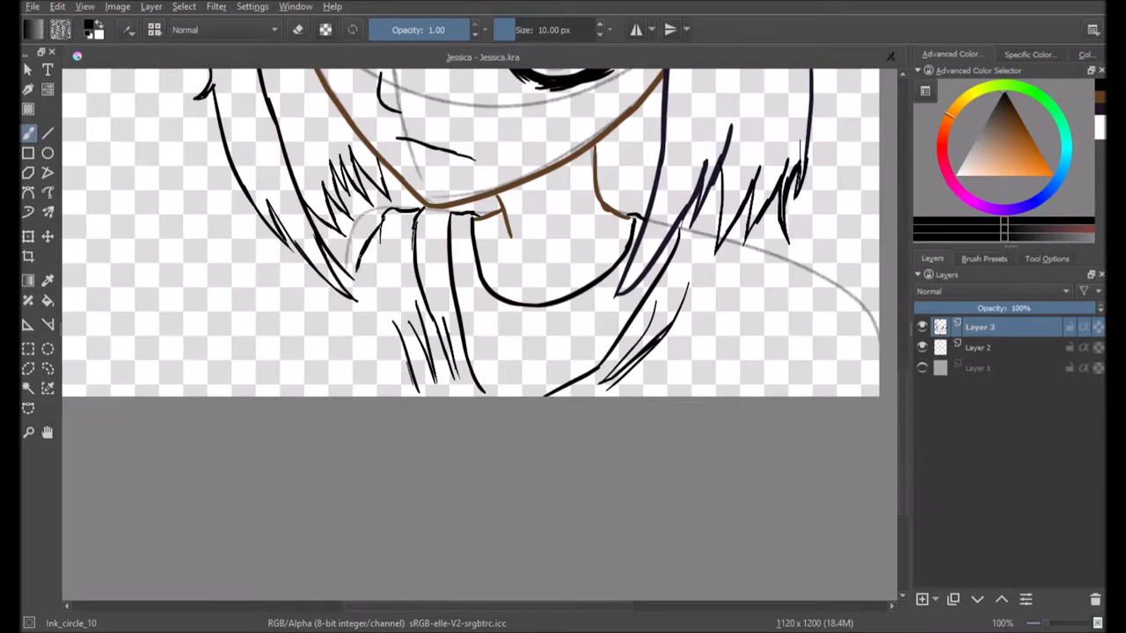
Ink the rounded jacket shoulders and outer sleeve edges on both sides of the body
{"action": "scroll", "coordinate": [616, 264], "scroll_direction": "up", "scroll_amount": 2}
{"action": "mouse_move", "coordinate": [616, 185]}
{"action": "left_mouse_down"}
{"action": "mouse_move", "coordinate": [736, 262]}
{"action": "mouse_move", "coordinate": [730, 432]}
{"action": "left_mouse_up"}
{"action": "scroll", "coordinate": [730, 433], "scroll_direction": "down", "scroll_amount": 1}
{"action": "left_click_drag", "start_coordinate": [401, 280], "coordinate": [303, 359]}
{"action": "left_click_drag", "start_coordinate": [304, 343], "coordinate": [262, 497]}
{"action": "left_click_drag", "start_coordinate": [369, 444], "coordinate": [370, 397]}
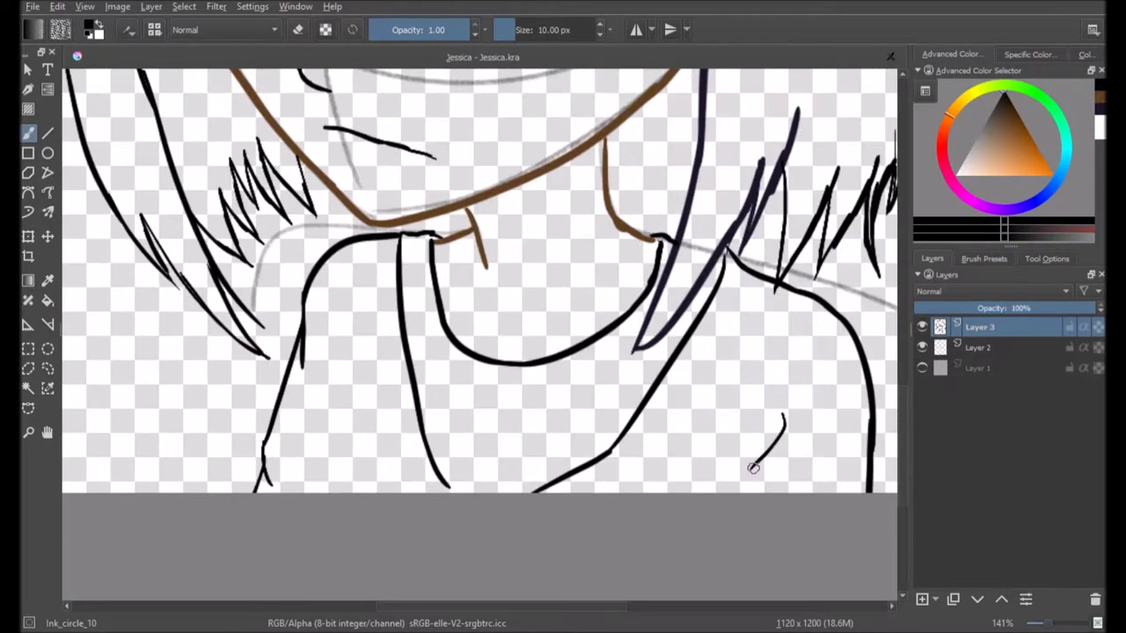
Ink short fold lines on the jacket's sleeves and both front panels
{"action": "left_click_drag", "start_coordinate": [868, 405], "coordinate": [714, 400]}
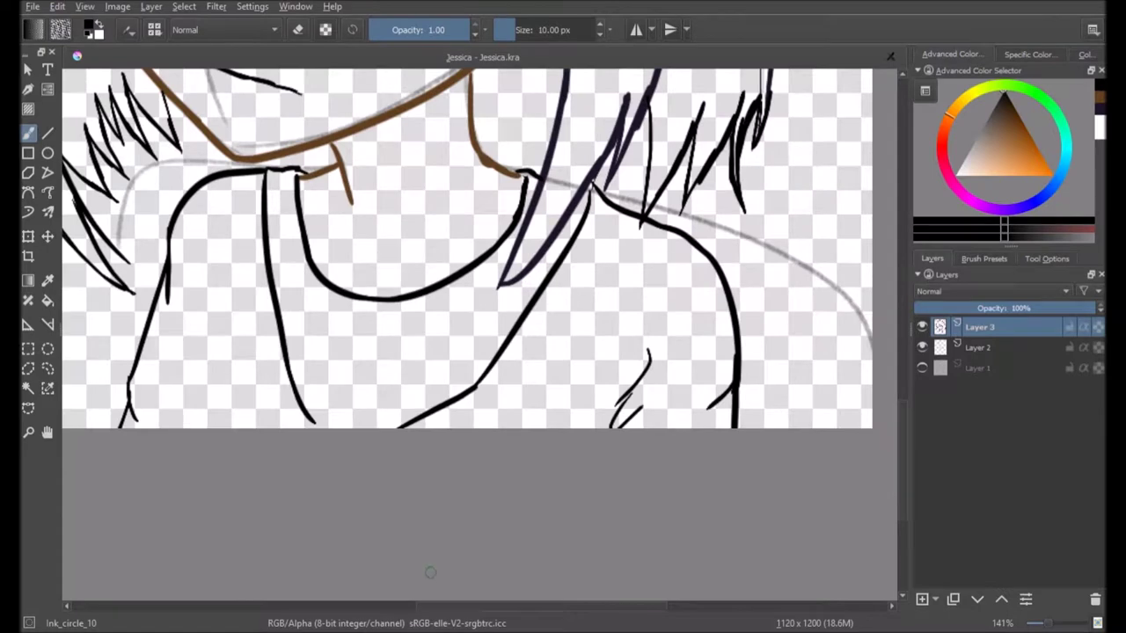
{"action": "key", "text": "ctrl+z"}
{"action": "key", "text": "ctrl+z"}
{"action": "left_click_drag", "start_coordinate": [538, 361], "coordinate": [479, 423]}
{"action": "left_click_drag", "start_coordinate": [239, 269], "coordinate": [257, 374]}
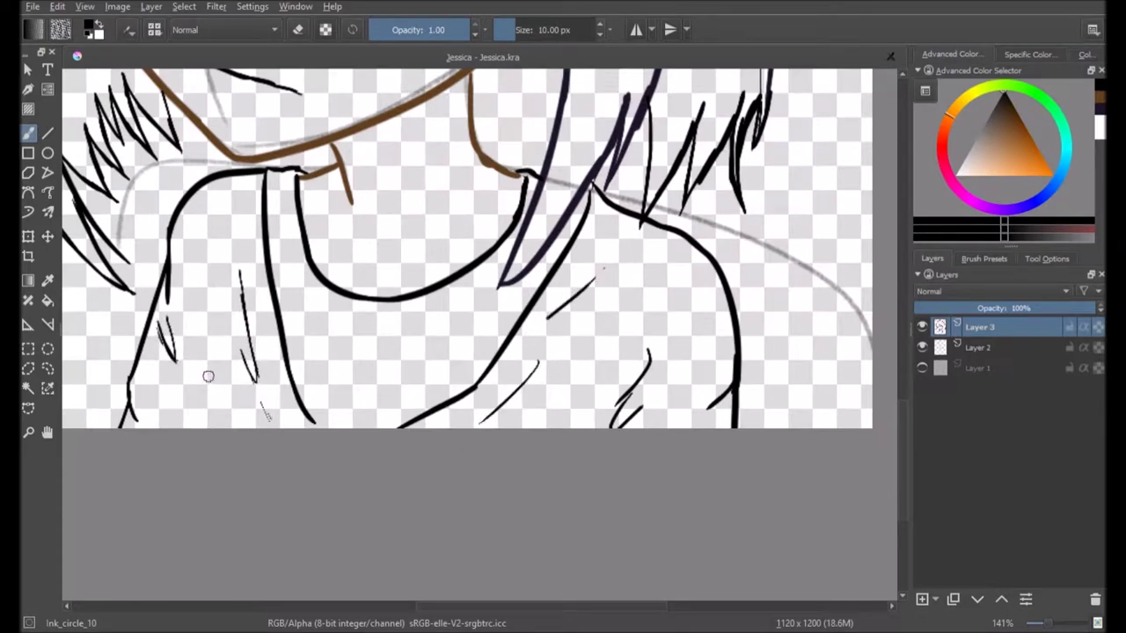
Sample the jaw's dark brown and ink a collarbone line and a short mark under the mouth
{"action": "scroll", "coordinate": [385, 377], "scroll_direction": "up", "scroll_amount": 5}
{"action": "scroll", "coordinate": [414, 452], "scroll_direction": "down", "scroll_amount": 3}
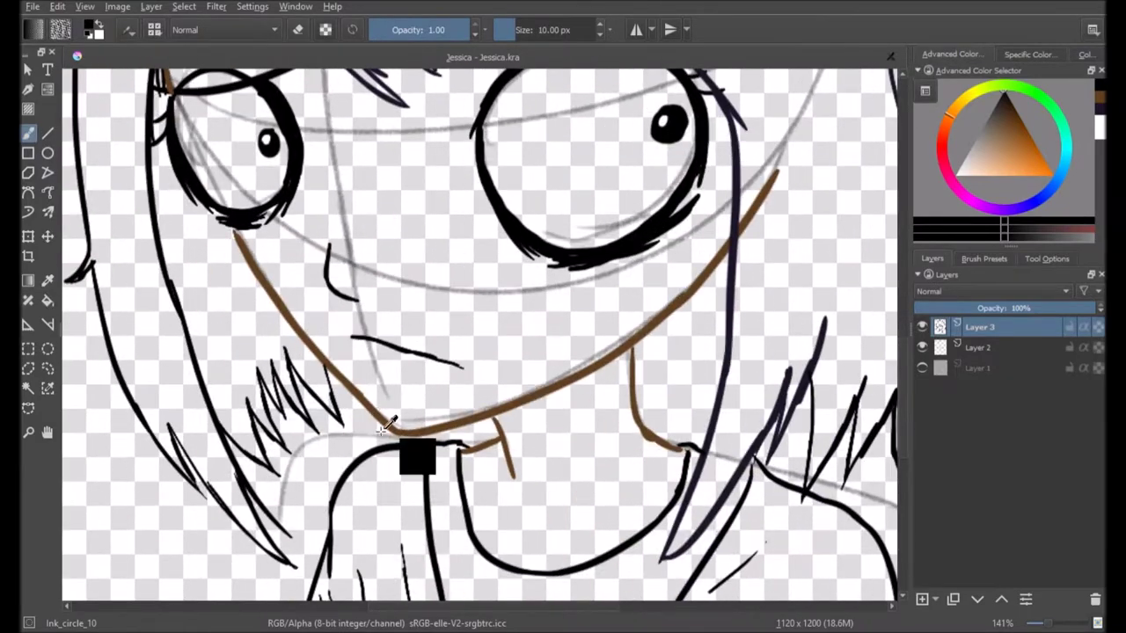
{"action": "scroll", "coordinate": [563, 320], "scroll_direction": "down", "scroll_amount": 3}
{"action": "left_click_drag", "start_coordinate": [555, 181], "coordinate": [557, 246]}
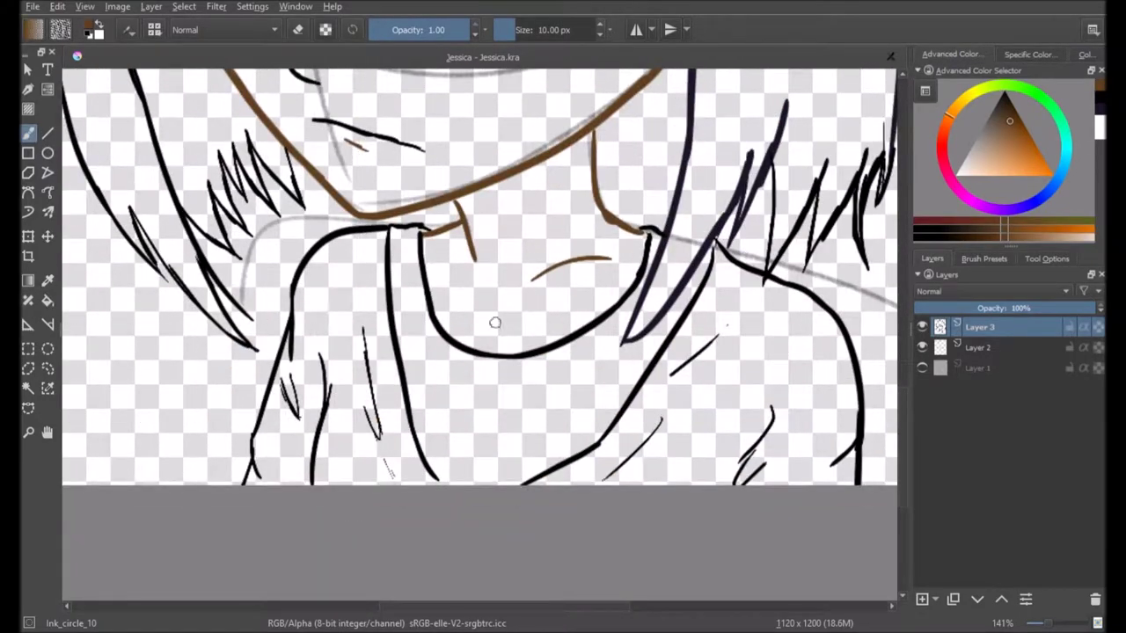
Choose a reddish brown and ink the curved iris edges in both eyes
{"action": "scroll", "coordinate": [575, 311], "scroll_direction": "up", "scroll_amount": 5}
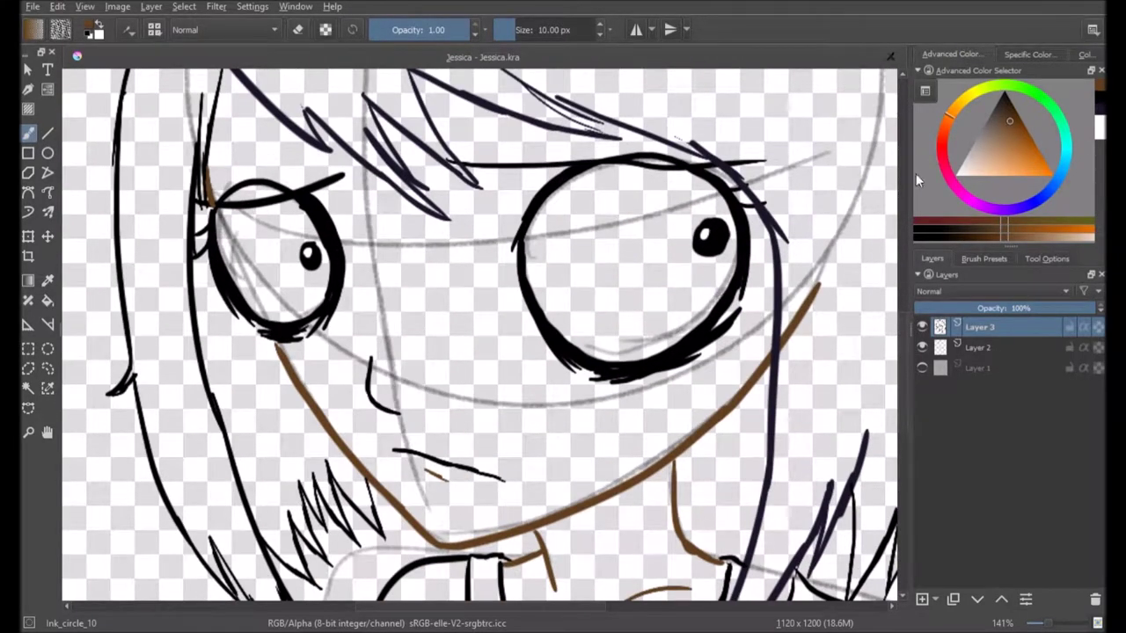
{"action": "left_click", "coordinate": [942, 130]}
{"action": "left_click", "coordinate": [1006, 133]}
{"action": "key", "text": "ctrl+z"}
{"action": "left_click_drag", "start_coordinate": [661, 176], "coordinate": [696, 308]}
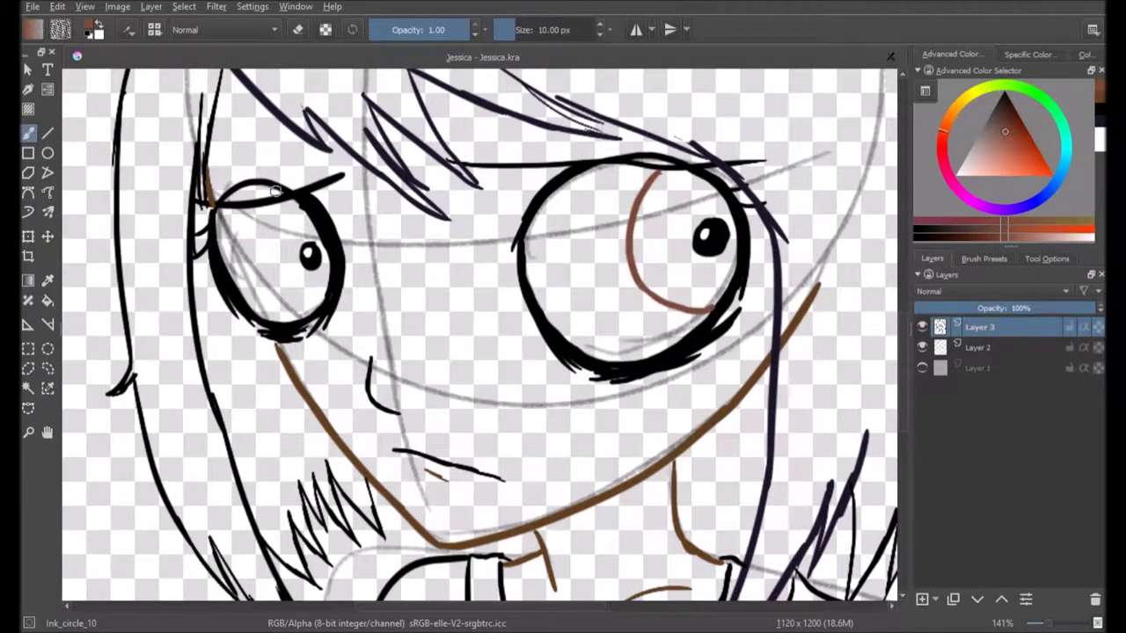
{"action": "key", "text": "ctrl+z"}
{"action": "left_click_drag", "start_coordinate": [263, 213], "coordinate": [261, 274]}
{"action": "key", "text": "ctrl+z"}
{"action": "left_click_drag", "start_coordinate": [266, 207], "coordinate": [264, 246]}
Erase the black nose and mouth and redraw them in the outline's dark brown, sampled from the drawing
{"action": "left_click", "coordinate": [419, 159], "text": "ctrl"}
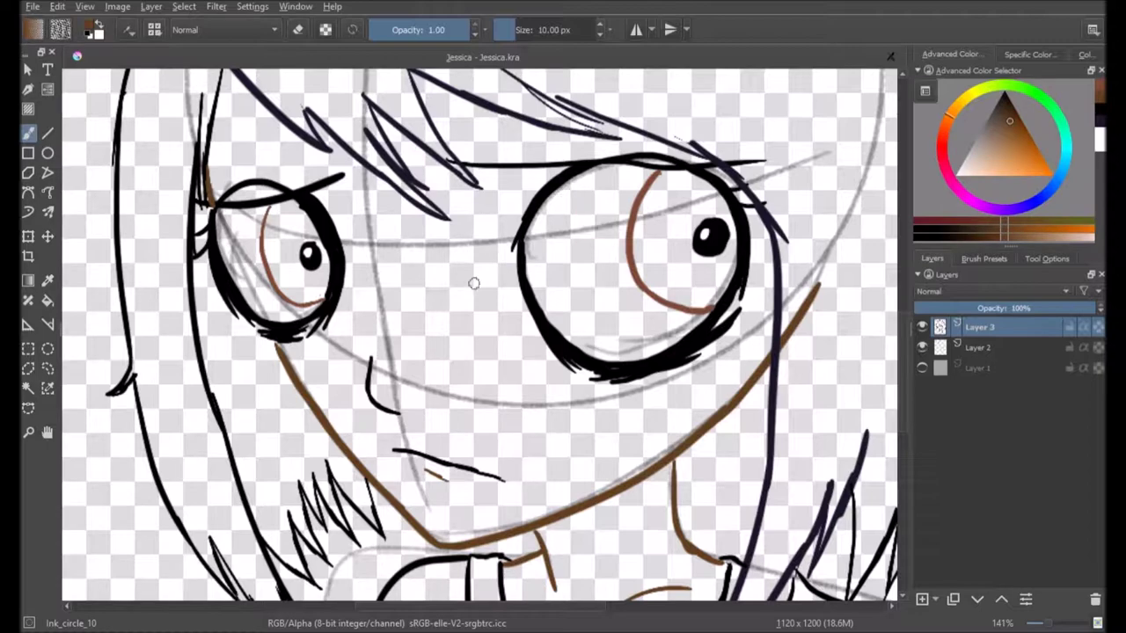
{"action": "key", "text": "e"}
{"action": "left_click_drag", "start_coordinate": [371, 359], "coordinate": [500, 482]}
{"action": "left_click_drag", "start_coordinate": [374, 350], "coordinate": [394, 434]}
{"action": "left_click_drag", "start_coordinate": [393, 467], "coordinate": [498, 487]}
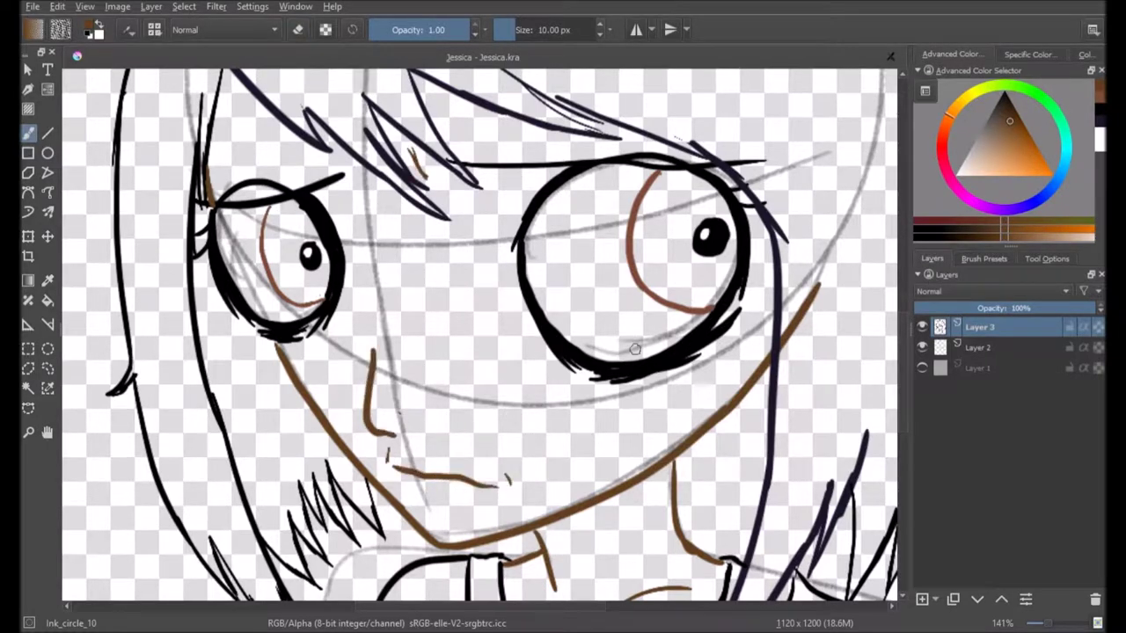
Add a new paint layer, choose a light skin tone and select the Ink_brush_25 preset
{"action": "scroll", "coordinate": [636, 349], "scroll_direction": "down", "scroll_amount": 5}
{"action": "scroll", "coordinate": [635, 349], "scroll_direction": "up", "scroll_amount": 5}
{"action": "key", "text": "Insert"}
{"action": "left_click", "coordinate": [987, 162]}
{"action": "left_click", "coordinate": [983, 258]}
{"action": "left_click", "coordinate": [1004, 330]}
Undo the trial skin strokes around the smaller eye and choose a darker brown skin tone
{"action": "mouse_move", "coordinate": [286, 335]}
{"action": "left_mouse_down"}
{"action": "mouse_move", "coordinate": [308, 334]}
{"action": "mouse_move", "coordinate": [339, 171]}
{"action": "mouse_move", "coordinate": [232, 90]}
{"action": "left_mouse_up"}
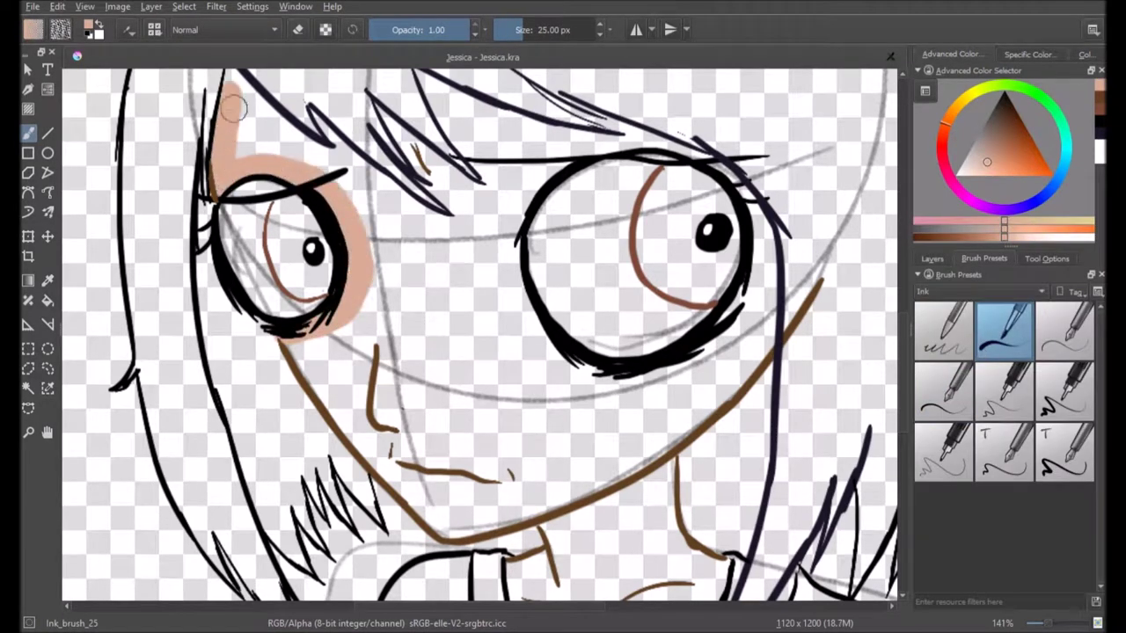
{"action": "key", "text": "ctrl+z"}
{"action": "left_click", "coordinate": [997, 151]}
{"action": "mouse_move", "coordinate": [282, 343]}
{"action": "left_mouse_down"}
{"action": "mouse_move", "coordinate": [370, 445]}
{"action": "mouse_move", "coordinate": [504, 514]}
{"action": "mouse_move", "coordinate": [609, 476]}
{"action": "mouse_move", "coordinate": [765, 251]}
{"action": "mouse_move", "coordinate": [716, 156]}
{"action": "mouse_move", "coordinate": [660, 446]}
{"action": "mouse_move", "coordinate": [523, 519]}
{"action": "mouse_move", "coordinate": [352, 211]}
{"action": "mouse_move", "coordinate": [227, 163]}
{"action": "mouse_move", "coordinate": [224, 74]}
{"action": "mouse_move", "coordinate": [342, 183]}
{"action": "mouse_move", "coordinate": [470, 271]}
{"action": "left_mouse_up"}
{"action": "key", "text": "ctrl+z"}
{"action": "key", "text": "ctrl+z"}
Fill the face with the brown skin tone up to the fringe, eye and jaw outlines
{"action": "left_click_drag", "start_coordinate": [268, 145], "coordinate": [376, 222]}
{"action": "mouse_move", "coordinate": [445, 230]}
{"action": "left_mouse_down"}
{"action": "mouse_move", "coordinate": [413, 175]}
{"action": "mouse_move", "coordinate": [506, 222]}
{"action": "left_mouse_up"}
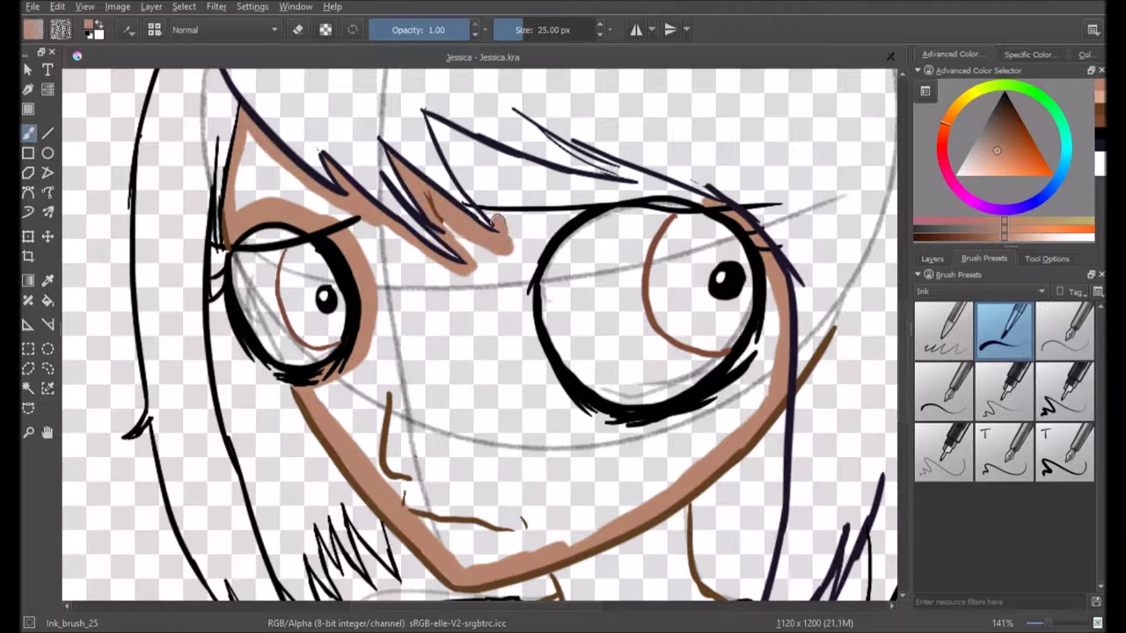
{"action": "mouse_move", "coordinate": [431, 122]}
{"action": "left_mouse_down"}
{"action": "mouse_move", "coordinate": [497, 163]}
{"action": "mouse_move", "coordinate": [695, 200]}
{"action": "mouse_move", "coordinate": [519, 312]}
{"action": "mouse_move", "coordinate": [774, 317]}
{"action": "mouse_move", "coordinate": [765, 277]}
{"action": "left_mouse_up"}
{"action": "left_click_drag", "start_coordinate": [334, 413], "coordinate": [356, 370]}
{"action": "mouse_move", "coordinate": [246, 141]}
{"action": "left_mouse_down"}
{"action": "mouse_move", "coordinate": [378, 255]}
{"action": "mouse_move", "coordinate": [387, 352]}
{"action": "mouse_move", "coordinate": [440, 527]}
{"action": "mouse_move", "coordinate": [774, 325]}
{"action": "mouse_move", "coordinate": [519, 229]}
{"action": "mouse_move", "coordinate": [475, 150]}
{"action": "mouse_move", "coordinate": [633, 484]}
{"action": "mouse_move", "coordinate": [458, 528]}
{"action": "left_mouse_up"}
{"action": "mouse_move", "coordinate": [545, 492]}
{"action": "left_mouse_down"}
{"action": "mouse_move", "coordinate": [475, 334]}
{"action": "mouse_move", "coordinate": [453, 493]}
{"action": "mouse_move", "coordinate": [431, 415]}
{"action": "left_mouse_up"}
Swap to white and paint the whites of both eyes outside the iris edges
{"action": "key", "text": "x"}
{"action": "mouse_move", "coordinate": [684, 252]}
{"action": "left_mouse_down"}
{"action": "mouse_move", "coordinate": [568, 238]}
{"action": "mouse_move", "coordinate": [548, 314]}
{"action": "mouse_move", "coordinate": [704, 362]}
{"action": "mouse_move", "coordinate": [630, 279]}
{"action": "mouse_move", "coordinate": [592, 296]}
{"action": "mouse_move", "coordinate": [620, 303]}
{"action": "left_mouse_up"}
{"action": "left_click_drag", "start_coordinate": [278, 253], "coordinate": [316, 352]}
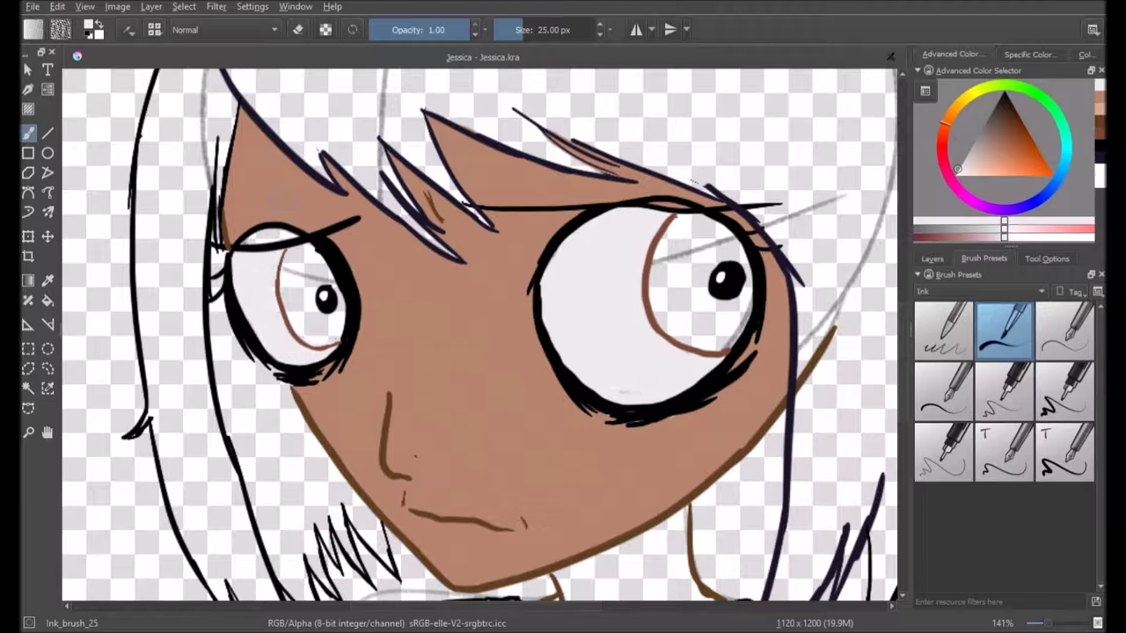
Choose a dark reddish brown and fill the irises of both eyes around the pupils
{"action": "key", "text": "x"}
{"action": "left_click", "coordinate": [1013, 120]}
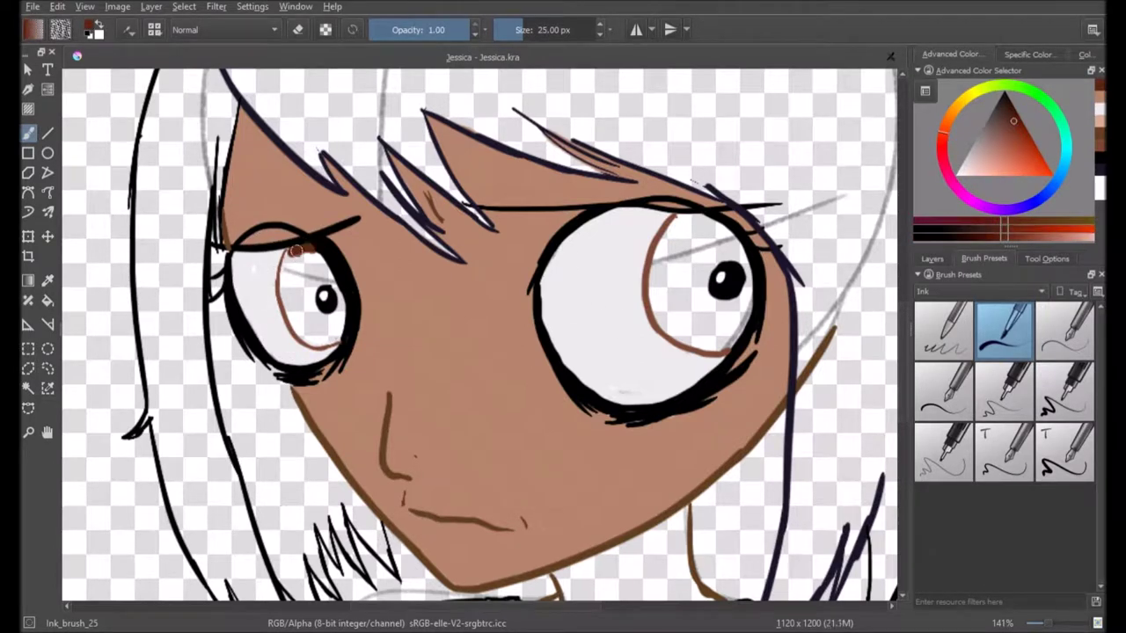
{"action": "mouse_move", "coordinate": [297, 325]}
{"action": "left_mouse_down"}
{"action": "mouse_move", "coordinate": [291, 273]}
{"action": "mouse_move", "coordinate": [317, 299]}
{"action": "left_mouse_up"}
{"action": "mouse_move", "coordinate": [678, 221]}
{"action": "left_mouse_down"}
{"action": "mouse_move", "coordinate": [743, 264]}
{"action": "mouse_move", "coordinate": [669, 326]}
{"action": "mouse_move", "coordinate": [704, 263]}
{"action": "mouse_move", "coordinate": [725, 312]}
{"action": "left_mouse_up"}
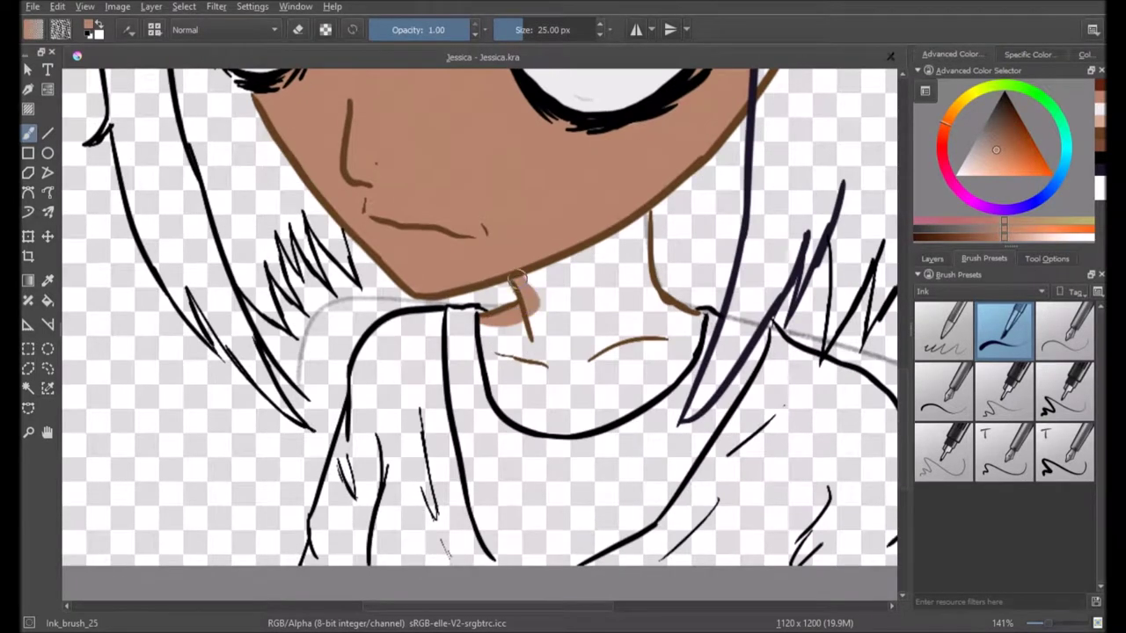
Fill the neck and upper chest down to the neckline with the face's brown skin tone
{"action": "mouse_move", "coordinate": [517, 280]}
{"action": "left_mouse_down"}
{"action": "mouse_move", "coordinate": [656, 321]}
{"action": "mouse_move", "coordinate": [682, 365]}
{"action": "mouse_move", "coordinate": [546, 423]}
{"action": "mouse_move", "coordinate": [494, 362]}
{"action": "mouse_move", "coordinate": [616, 290]}
{"action": "mouse_move", "coordinate": [546, 396]}
{"action": "mouse_move", "coordinate": [519, 352]}
{"action": "left_mouse_up"}
{"action": "mouse_move", "coordinate": [524, 146]}
{"action": "left_mouse_down"}
{"action": "mouse_move", "coordinate": [467, 384]}
{"action": "mouse_move", "coordinate": [634, 366]}
{"action": "mouse_move", "coordinate": [644, 480]}
{"action": "left_mouse_up"}
Choose a dark purple and fill the inner hair beside the smaller eye down to its jagged ends
{"action": "left_click", "coordinate": [1022, 211]}
{"action": "left_click", "coordinate": [1014, 125]}
{"action": "mouse_move", "coordinate": [318, 149]}
{"action": "left_mouse_down"}
{"action": "mouse_move", "coordinate": [301, 283]}
{"action": "mouse_move", "coordinate": [304, 462]}
{"action": "mouse_move", "coordinate": [266, 320]}
{"action": "left_mouse_up"}
{"action": "left_click_drag", "start_coordinate": [429, 420], "coordinate": [437, 462]}
{"action": "left_click_drag", "start_coordinate": [328, 283], "coordinate": [403, 399]}
{"action": "mouse_move", "coordinate": [290, 283]}
{"action": "left_mouse_down"}
{"action": "mouse_move", "coordinate": [303, 405]}
{"action": "mouse_move", "coordinate": [321, 444]}
{"action": "left_mouse_up"}
{"action": "left_click_drag", "start_coordinate": [336, 489], "coordinate": [378, 528]}
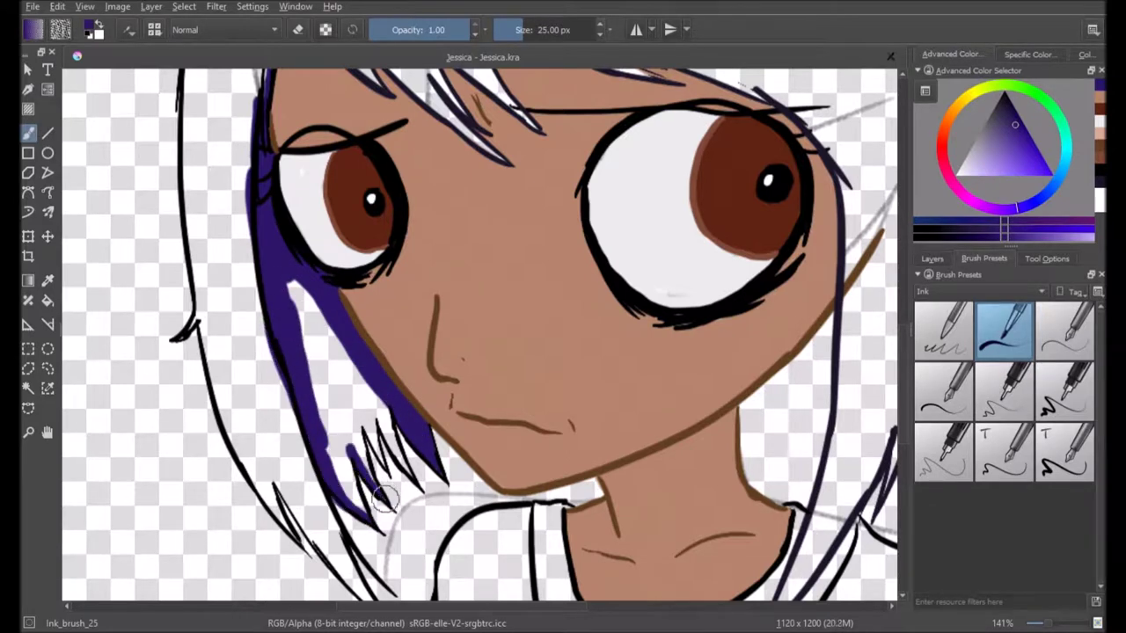
{"action": "left_click_drag", "start_coordinate": [393, 442], "coordinate": [304, 299]}
Paint the fringe locks across the forehead dark purple along their inked edges
{"action": "mouse_move", "coordinate": [339, 414]}
{"action": "left_mouse_down"}
{"action": "mouse_move", "coordinate": [352, 493]}
{"action": "mouse_move", "coordinate": [259, 247]}
{"action": "mouse_move", "coordinate": [272, 98]}
{"action": "mouse_move", "coordinate": [395, 216]}
{"action": "mouse_move", "coordinate": [481, 261]}
{"action": "left_mouse_up"}
{"action": "scroll", "coordinate": [355, 428], "scroll_direction": "down", "scroll_amount": 3}
{"action": "scroll", "coordinate": [282, 264], "scroll_direction": "up", "scroll_amount": 5}
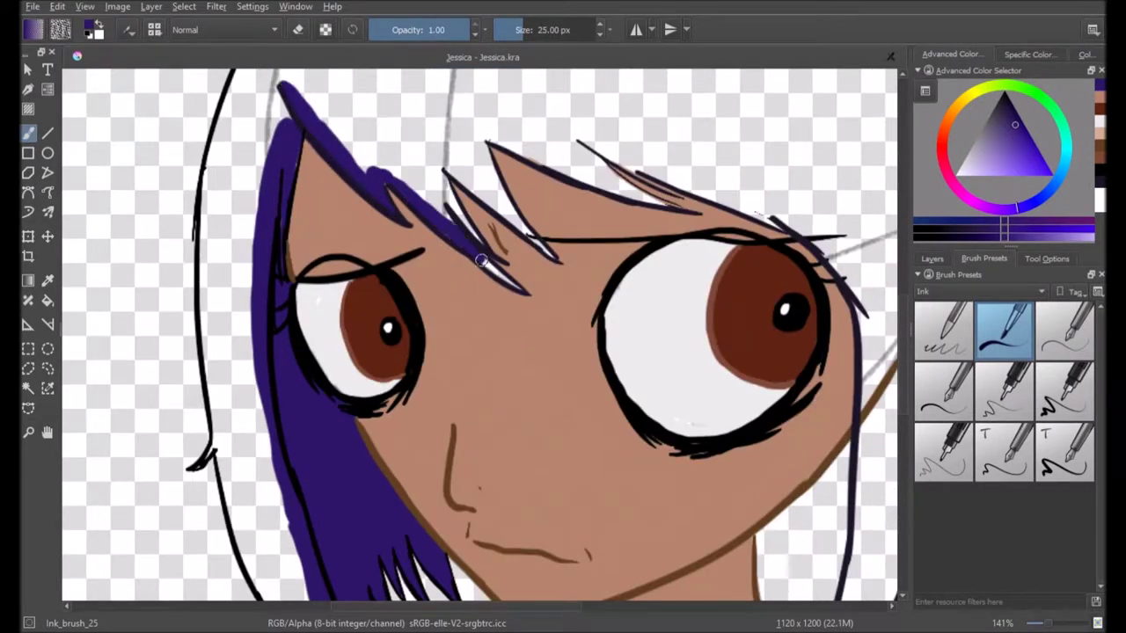
{"action": "mouse_move", "coordinate": [439, 174]}
{"action": "left_mouse_down"}
{"action": "mouse_move", "coordinate": [383, 163]}
{"action": "mouse_move", "coordinate": [543, 249]}
{"action": "left_mouse_up"}
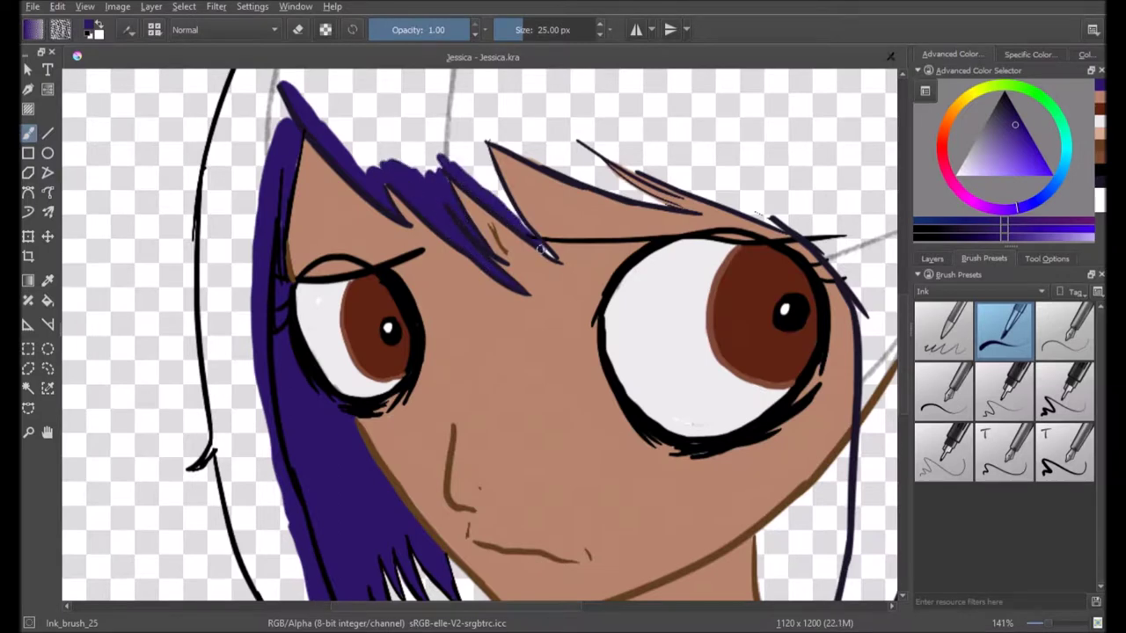
{"action": "mouse_move", "coordinate": [489, 167]}
{"action": "left_mouse_down"}
{"action": "mouse_move", "coordinate": [440, 136]}
{"action": "mouse_move", "coordinate": [325, 176]}
{"action": "mouse_move", "coordinate": [547, 239]}
{"action": "mouse_move", "coordinate": [466, 185]}
{"action": "mouse_move", "coordinate": [717, 294]}
{"action": "left_mouse_up"}
{"action": "left_click_drag", "start_coordinate": [650, 180], "coordinate": [589, 288]}
Paint the long lock and jagged hair ends on the larger eye's side dark purple
{"action": "left_click_drag", "start_coordinate": [655, 272], "coordinate": [629, 431]}
{"action": "left_click_drag", "start_coordinate": [549, 519], "coordinate": [595, 420]}
{"action": "left_click_drag", "start_coordinate": [633, 235], "coordinate": [570, 506]}
{"action": "mouse_move", "coordinate": [669, 339]}
{"action": "left_mouse_down"}
{"action": "mouse_move", "coordinate": [629, 431]}
{"action": "mouse_move", "coordinate": [708, 272]}
{"action": "mouse_move", "coordinate": [640, 247]}
{"action": "mouse_move", "coordinate": [708, 271]}
{"action": "left_mouse_up"}
{"action": "mouse_move", "coordinate": [695, 453]}
{"action": "left_mouse_down"}
{"action": "mouse_move", "coordinate": [746, 338]}
{"action": "mouse_move", "coordinate": [708, 312]}
{"action": "left_mouse_up"}
{"action": "mouse_move", "coordinate": [738, 387]}
{"action": "left_mouse_down"}
{"action": "mouse_move", "coordinate": [728, 295]}
{"action": "mouse_move", "coordinate": [735, 435]}
{"action": "left_mouse_up"}
{"action": "left_click_drag", "start_coordinate": [787, 327], "coordinate": [755, 374]}
{"action": "left_click_drag", "start_coordinate": [805, 352], "coordinate": [715, 331]}
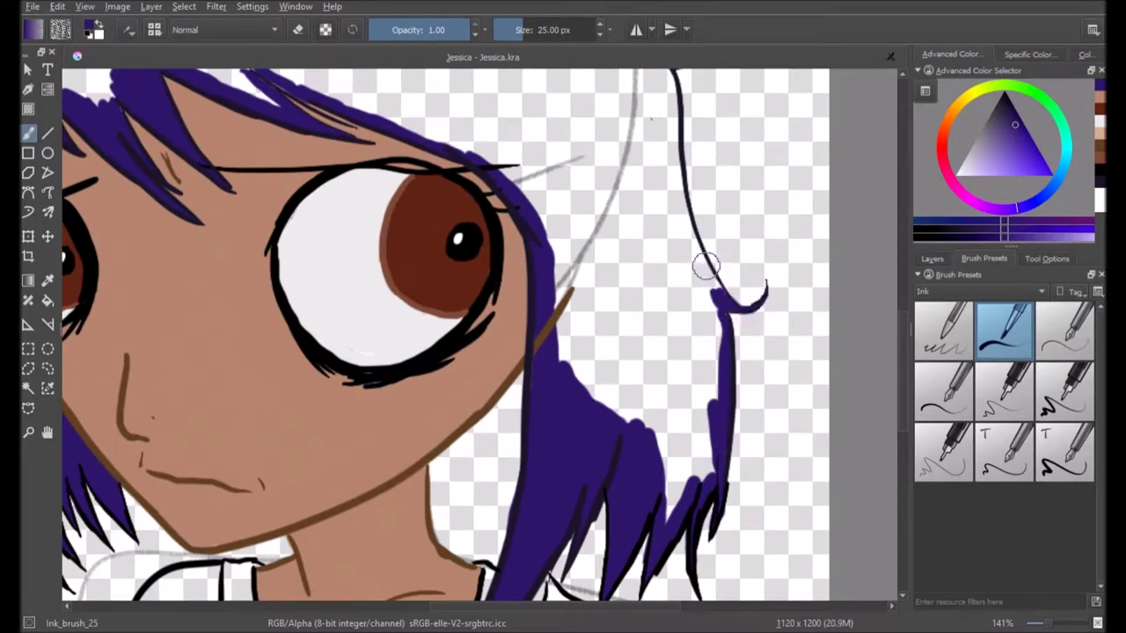
Extend the dark purple upward along the outer hair contour on the larger eye's side
{"action": "left_click_drag", "start_coordinate": [695, 244], "coordinate": [673, 121]}
{"action": "left_click_drag", "start_coordinate": [673, 121], "coordinate": [658, 214]}
{"action": "mouse_move", "coordinate": [652, 167]}
{"action": "left_mouse_down"}
{"action": "mouse_move", "coordinate": [756, 286]}
{"action": "mouse_move", "coordinate": [672, 145]}
{"action": "left_mouse_up"}
{"action": "left_click_drag", "start_coordinate": [672, 145], "coordinate": [765, 297]}
Fill the outer hair on the smaller eye's side and the remaining head of hair with dark purple
{"action": "left_click_drag", "start_coordinate": [276, 162], "coordinate": [387, 132]}
{"action": "mouse_move", "coordinate": [387, 132]}
{"action": "left_mouse_down"}
{"action": "mouse_move", "coordinate": [381, 234]}
{"action": "mouse_move", "coordinate": [343, 286]}
{"action": "mouse_move", "coordinate": [314, 282]}
{"action": "mouse_move", "coordinate": [321, 413]}
{"action": "left_mouse_up"}
{"action": "left_click_drag", "start_coordinate": [321, 414], "coordinate": [321, 280]}
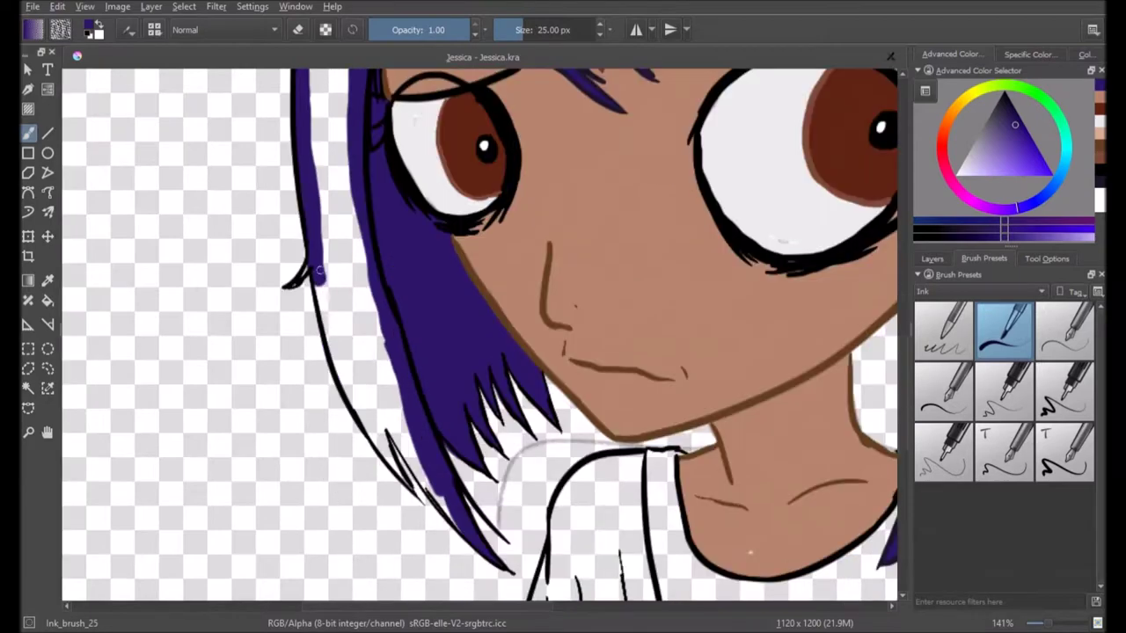
{"action": "left_click_drag", "start_coordinate": [387, 462], "coordinate": [394, 440]}
{"action": "left_click_drag", "start_coordinate": [394, 440], "coordinate": [380, 339]}
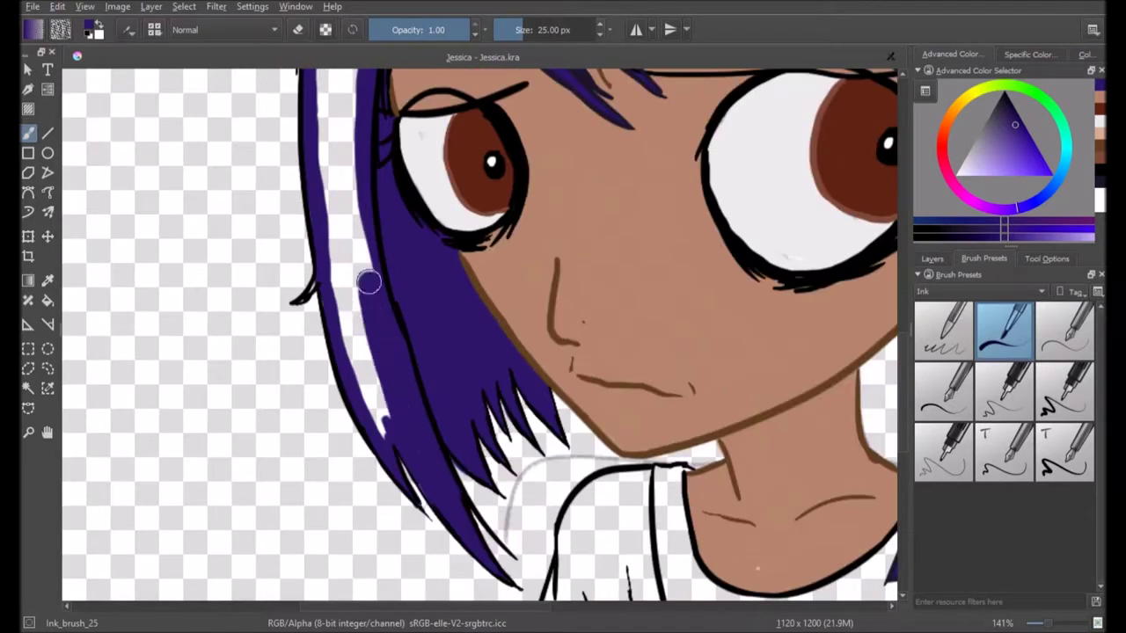
{"action": "left_click_drag", "start_coordinate": [358, 287], "coordinate": [351, 373]}
{"action": "mouse_move", "coordinate": [324, 475]}
{"action": "left_mouse_down"}
{"action": "mouse_move", "coordinate": [254, 309]}
{"action": "mouse_move", "coordinate": [217, 327]}
{"action": "mouse_move", "coordinate": [272, 281]}
{"action": "mouse_move", "coordinate": [402, 385]}
{"action": "mouse_move", "coordinate": [372, 132]}
{"action": "mouse_move", "coordinate": [477, 329]}
{"action": "mouse_move", "coordinate": [447, 276]}
{"action": "left_mouse_up"}
{"action": "mouse_move", "coordinate": [592, 357]}
{"action": "left_mouse_down"}
{"action": "mouse_move", "coordinate": [633, 387]}
{"action": "mouse_move", "coordinate": [684, 220]}
{"action": "mouse_move", "coordinate": [731, 490]}
{"action": "mouse_move", "coordinate": [738, 353]}
{"action": "mouse_move", "coordinate": [779, 452]}
{"action": "mouse_move", "coordinate": [692, 327]}
{"action": "mouse_move", "coordinate": [477, 186]}
{"action": "left_mouse_up"}
{"action": "mouse_move", "coordinate": [203, 270]}
{"action": "left_mouse_down"}
{"action": "mouse_move", "coordinate": [347, 360]}
{"action": "mouse_move", "coordinate": [332, 244]}
{"action": "mouse_move", "coordinate": [473, 360]}
{"action": "mouse_move", "coordinate": [435, 177]}
{"action": "mouse_move", "coordinate": [542, 281]}
{"action": "mouse_move", "coordinate": [624, 322]}
{"action": "left_mouse_up"}
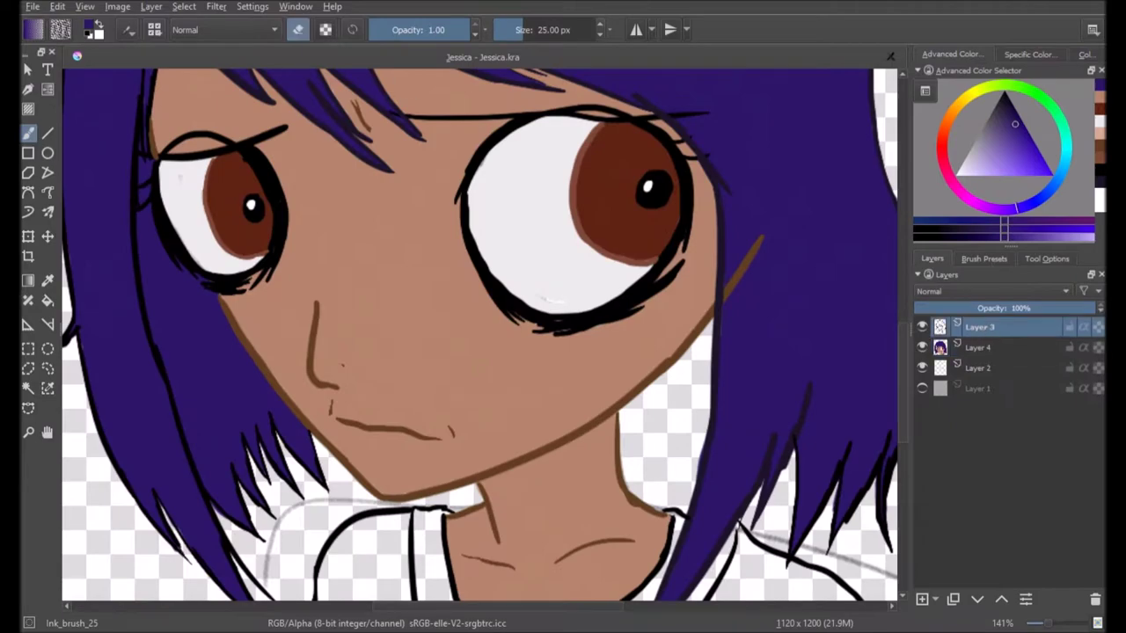
Return to painting on Layer 4, choose a near-black purple and paint along the edges of the shirt
{"action": "key", "text": "e"}
{"action": "key", "text": "Page_Down"}
{"action": "left_click_drag", "start_coordinate": [299, 291], "coordinate": [284, 298]}
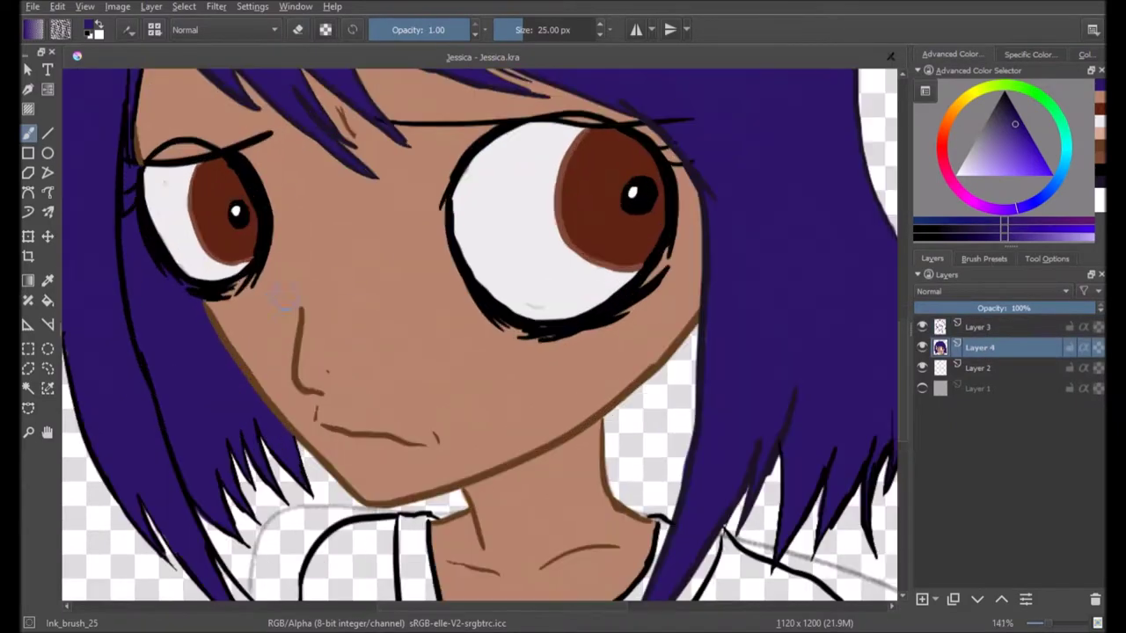
{"action": "scroll", "coordinate": [437, 524], "scroll_direction": "up", "scroll_amount": 3}
{"action": "mouse_move", "coordinate": [440, 227]}
{"action": "left_mouse_down"}
{"action": "mouse_move", "coordinate": [395, 230]}
{"action": "mouse_move", "coordinate": [397, 307]}
{"action": "left_mouse_up"}
{"action": "mouse_move", "coordinate": [400, 264]}
{"action": "left_mouse_down"}
{"action": "mouse_move", "coordinate": [464, 503]}
{"action": "mouse_move", "coordinate": [504, 528]}
{"action": "mouse_move", "coordinate": [660, 506]}
{"action": "mouse_move", "coordinate": [804, 395]}
{"action": "left_mouse_up"}
{"action": "left_click_drag", "start_coordinate": [950, 180], "coordinate": [748, 321]}
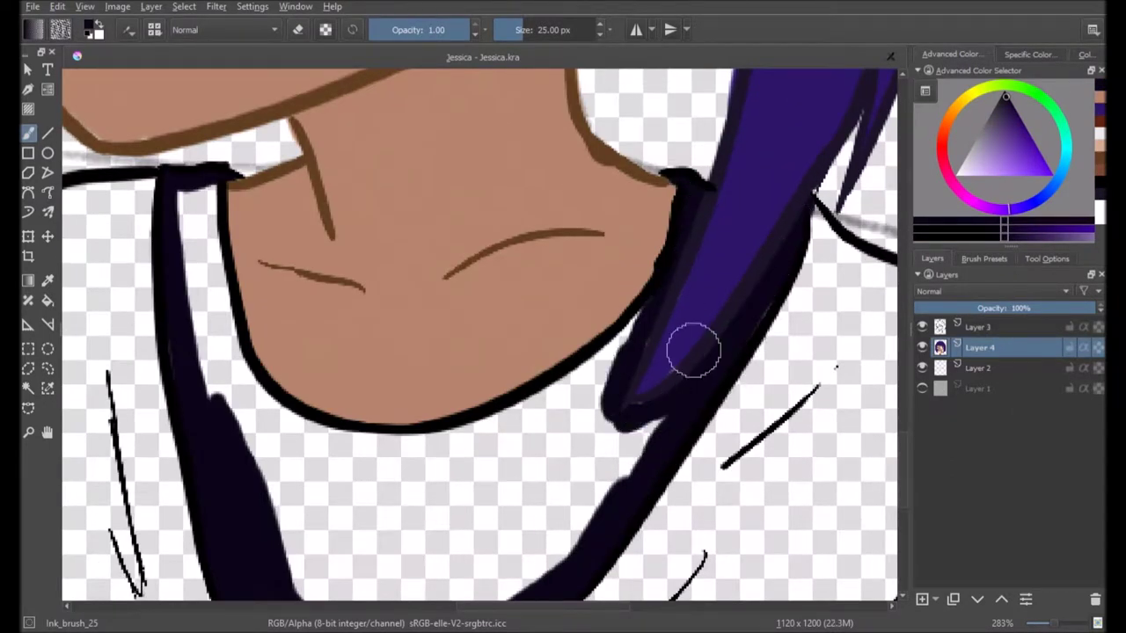
Fill the rest of the shirt below the neckline with near-black purple
{"action": "mouse_move", "coordinate": [214, 195]}
{"action": "left_mouse_down"}
{"action": "mouse_move", "coordinate": [404, 452]}
{"action": "mouse_move", "coordinate": [639, 314]}
{"action": "mouse_move", "coordinate": [226, 410]}
{"action": "mouse_move", "coordinate": [597, 409]}
{"action": "mouse_move", "coordinate": [563, 475]}
{"action": "left_mouse_up"}
{"action": "scroll", "coordinate": [414, 548], "scroll_direction": "down", "scroll_amount": 5}
{"action": "mouse_move", "coordinate": [387, 325]}
{"action": "left_mouse_down"}
{"action": "mouse_move", "coordinate": [342, 395]}
{"action": "mouse_move", "coordinate": [463, 432]}
{"action": "left_mouse_up"}
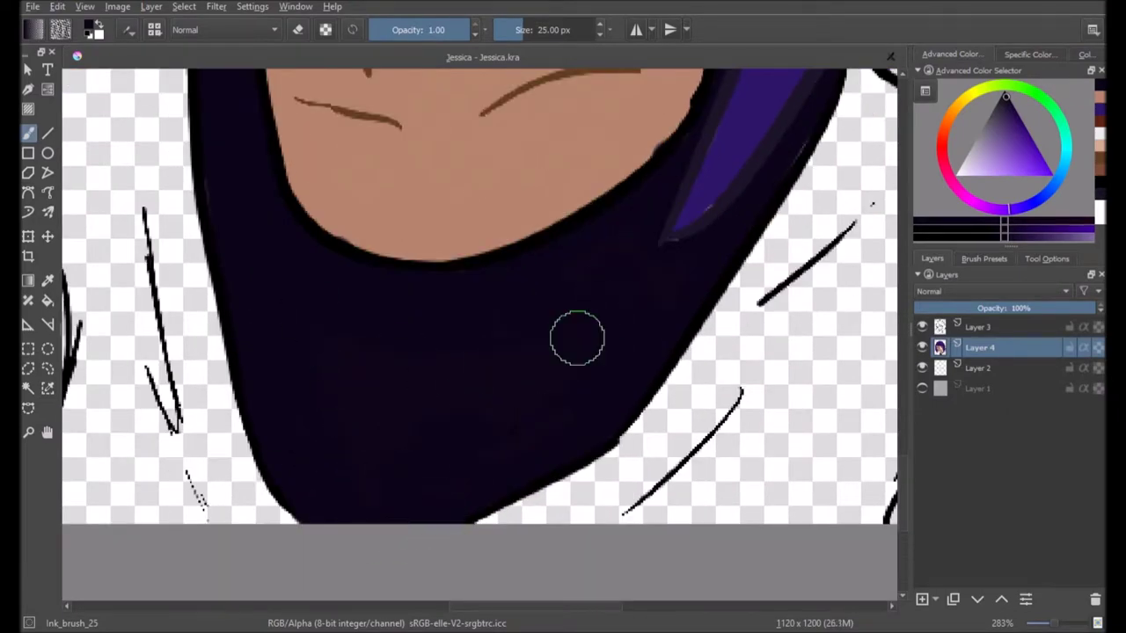
{"action": "scroll", "coordinate": [565, 511], "scroll_direction": "down", "scroll_amount": 6}
{"action": "scroll", "coordinate": [565, 511], "scroll_direction": "down", "scroll_amount": 4}
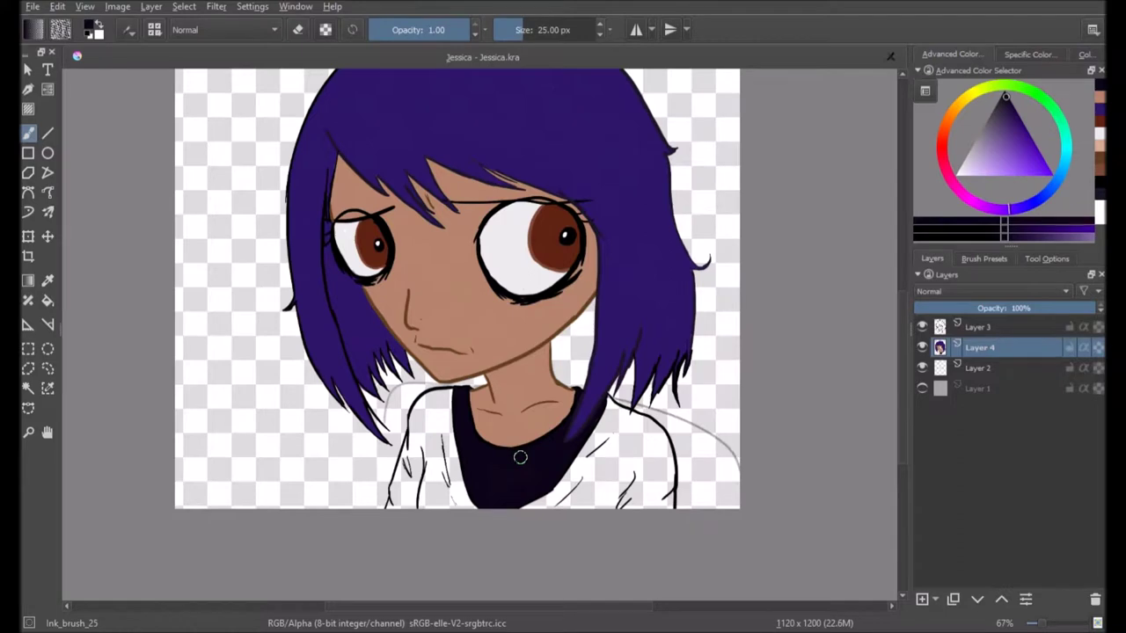
Choose a greyish beige and paint along the jacket edges and sleeve line on the smaller eye's side
{"action": "scroll", "coordinate": [519, 457], "scroll_direction": "up", "scroll_amount": 3}
{"action": "left_click", "coordinate": [989, 138]}
{"action": "scroll", "coordinate": [264, 290], "scroll_direction": "up", "scroll_amount": 3}
{"action": "left_click_drag", "start_coordinate": [286, 145], "coordinate": [277, 422]}
{"action": "mouse_move", "coordinate": [138, 410]}
{"action": "left_mouse_down"}
{"action": "mouse_move", "coordinate": [186, 249]}
{"action": "mouse_move", "coordinate": [399, 95]}
{"action": "mouse_move", "coordinate": [392, 233]}
{"action": "left_mouse_up"}
{"action": "scroll", "coordinate": [220, 202], "scroll_direction": "up", "scroll_amount": 3}
{"action": "scroll", "coordinate": [393, 199], "scroll_direction": "down", "scroll_amount": 1}
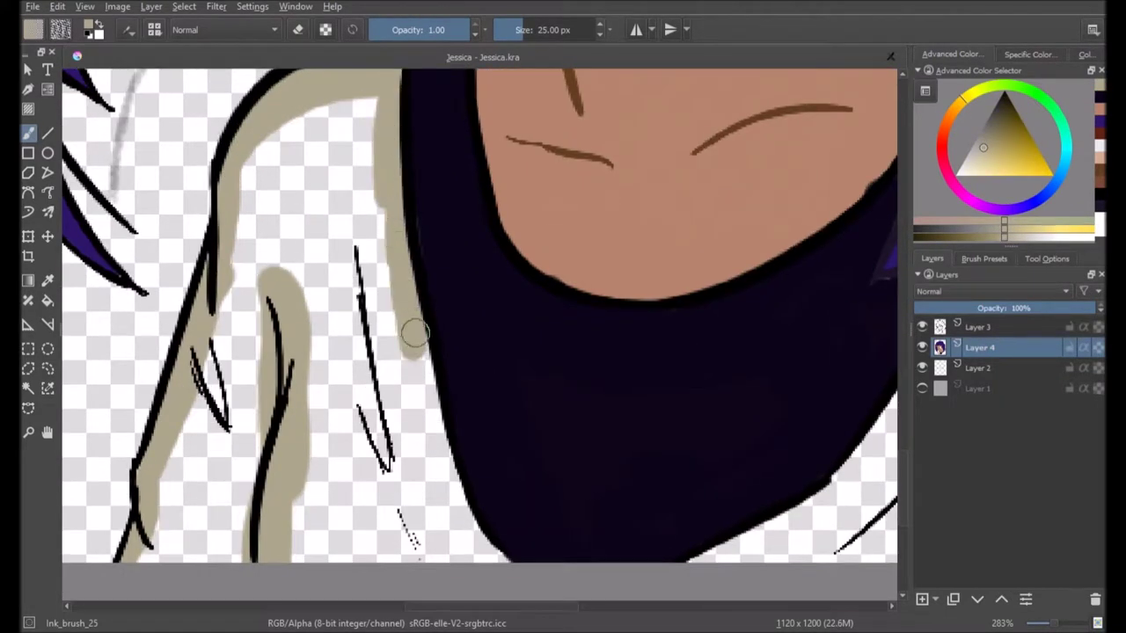
Paint beige along the front opening and shoulder edge of the jacket on the larger eye's side
{"action": "scroll", "coordinate": [495, 556], "scroll_direction": "down", "scroll_amount": 3}
{"action": "scroll", "coordinate": [495, 556], "scroll_direction": "right", "scroll_amount": 3}
{"action": "left_click_drag", "start_coordinate": [486, 372], "coordinate": [648, 258]}
{"action": "scroll", "coordinate": [648, 258], "scroll_direction": "up", "scroll_amount": 2}
{"action": "left_click_drag", "start_coordinate": [598, 351], "coordinate": [748, 70]}
{"action": "scroll", "coordinate": [681, 204], "scroll_direction": "up", "scroll_amount": 1}
{"action": "scroll", "coordinate": [681, 204], "scroll_direction": "down", "scroll_amount": 1}
{"action": "scroll", "coordinate": [633, 176], "scroll_direction": "right", "scroll_amount": 2}
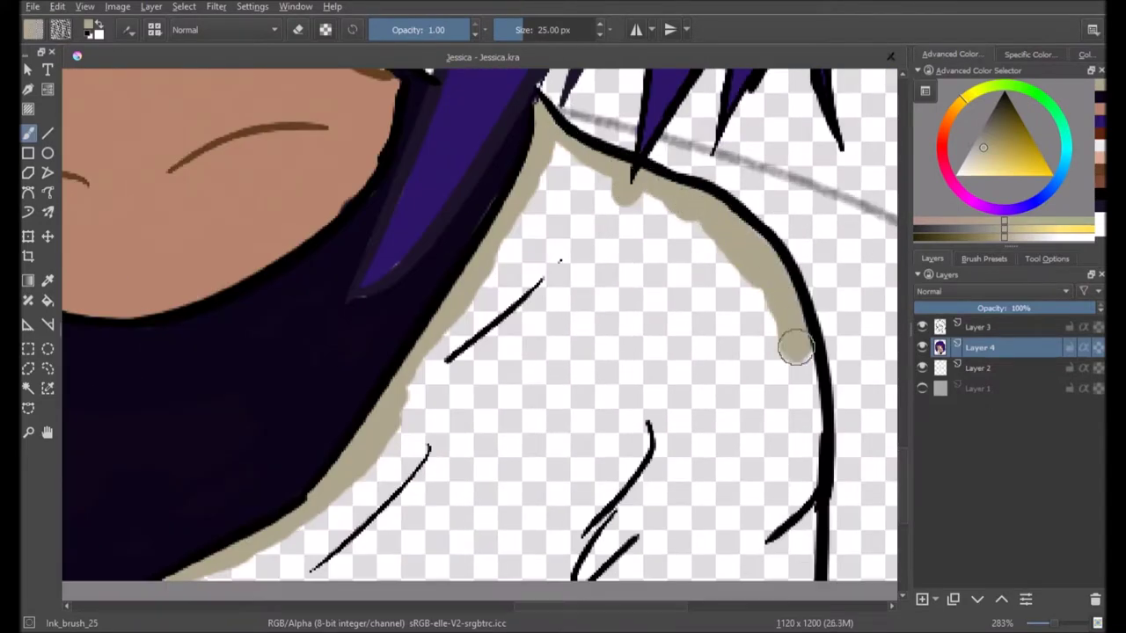
Fill the sleeve and front panel of the jacket on the larger eye's side with beige
{"action": "left_click_drag", "start_coordinate": [792, 330], "coordinate": [801, 568]}
{"action": "scroll", "coordinate": [447, 477], "scroll_direction": "down", "scroll_amount": 2}
{"action": "mouse_move", "coordinate": [447, 478]}
{"action": "left_mouse_down"}
{"action": "mouse_move", "coordinate": [654, 106]}
{"action": "mouse_move", "coordinate": [628, 372]}
{"action": "mouse_move", "coordinate": [583, 90]}
{"action": "left_mouse_up"}
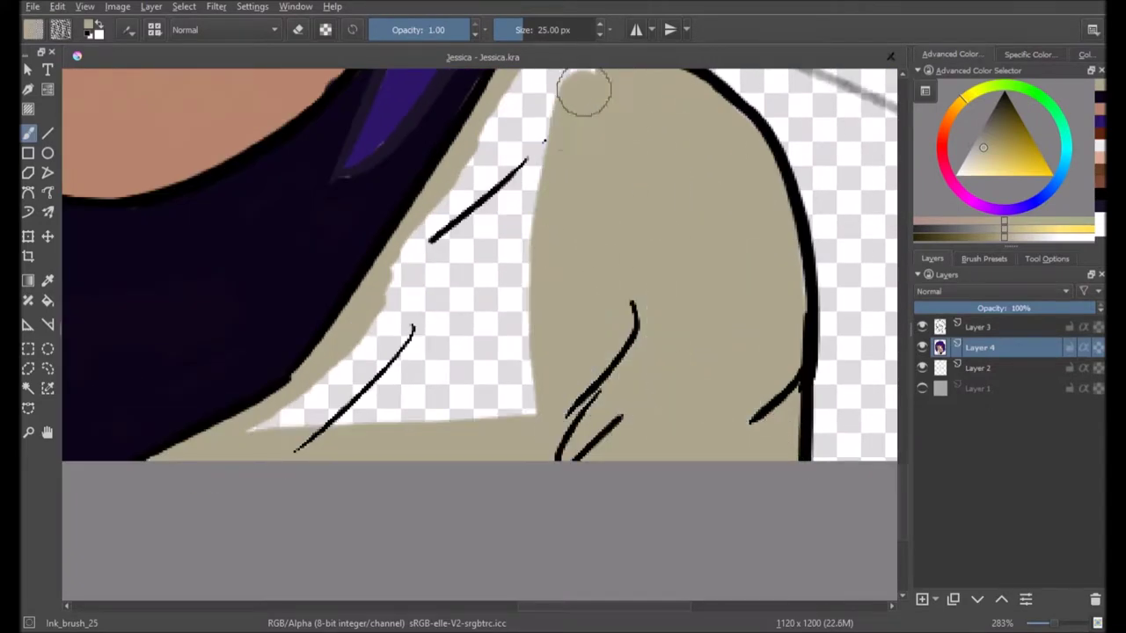
{"action": "scroll", "coordinate": [523, 272], "scroll_direction": "up", "scroll_amount": 2}
{"action": "left_click_drag", "start_coordinate": [531, 296], "coordinate": [410, 377]}
Fill the remaining gaps in the jacket on the smaller eye's side with beige
{"action": "key", "text": "m"}
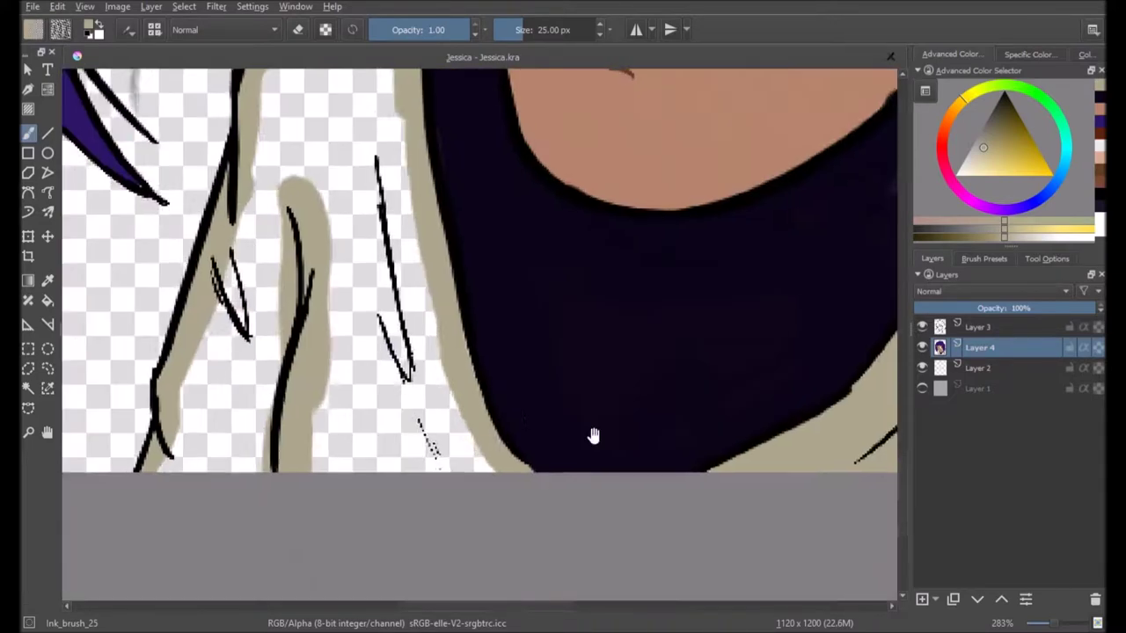
{"action": "scroll", "coordinate": [590, 435], "scroll_direction": "up", "scroll_amount": 2}
{"action": "left_click_drag", "start_coordinate": [406, 268], "coordinate": [464, 490]}
{"action": "scroll", "coordinate": [360, 256], "scroll_direction": "down", "scroll_amount": 5}
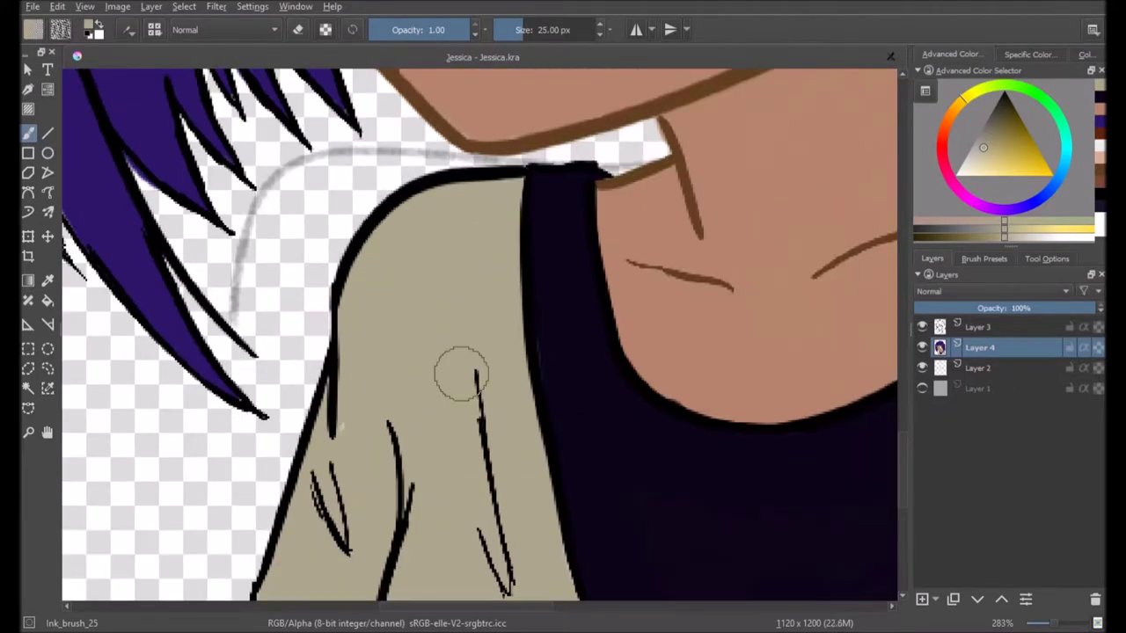
{"action": "scroll", "coordinate": [457, 376], "scroll_direction": "up", "scroll_amount": 1}
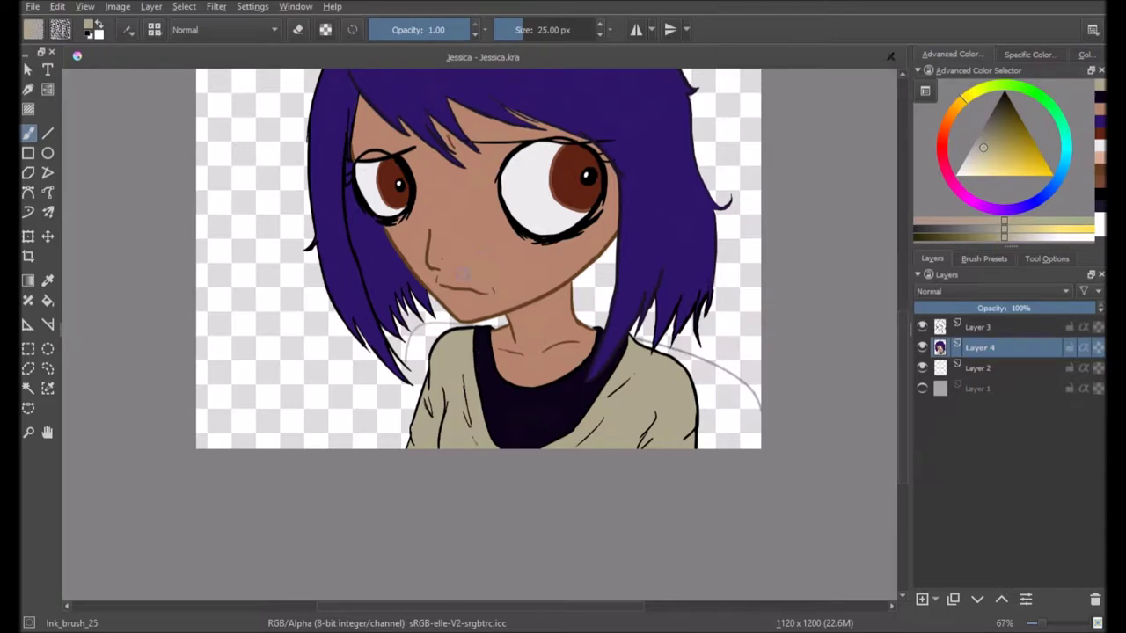
Erase the black arc above the smaller eye's lid line on Layer 3
{"action": "key", "text": "Page_Up"}
{"action": "scroll", "coordinate": [402, 175], "scroll_direction": "up", "scroll_amount": 4}
{"action": "key", "text": "e"}
{"action": "left_click_drag", "start_coordinate": [286, 182], "coordinate": [333, 166]}
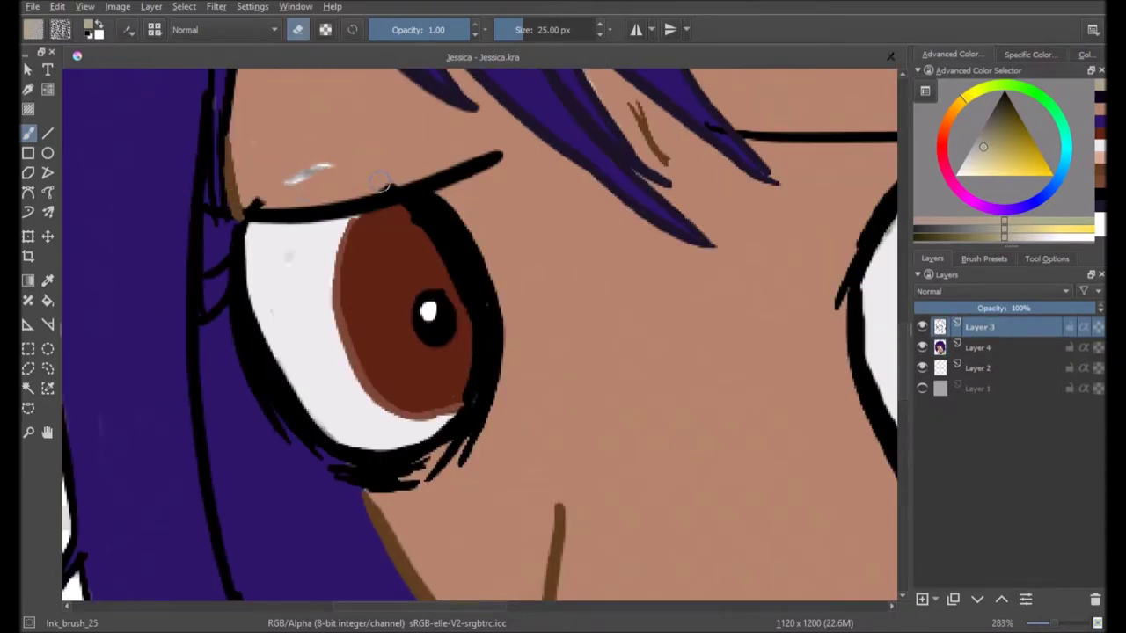
Sample the skin tone and patch the gap above the smaller eye on Layer 4
{"action": "key", "text": "Page_Down"}
{"action": "left_click", "coordinate": [264, 139], "text": "ctrl"}
{"action": "scroll", "coordinate": [161, 286], "scroll_direction": "down", "scroll_amount": 2}
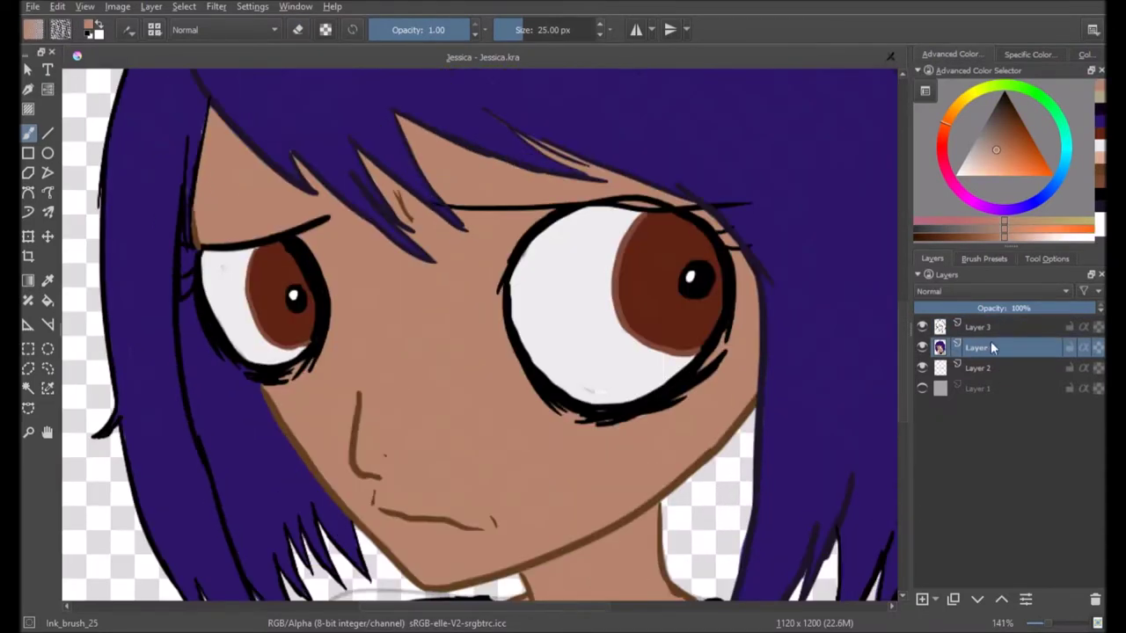
Clean up the stray black arc above the larger eye's lid line, ending on Layer 4
{"action": "key", "text": "Page_Up"}
{"action": "key", "text": "Page_Down"}
{"action": "key", "text": "e"}
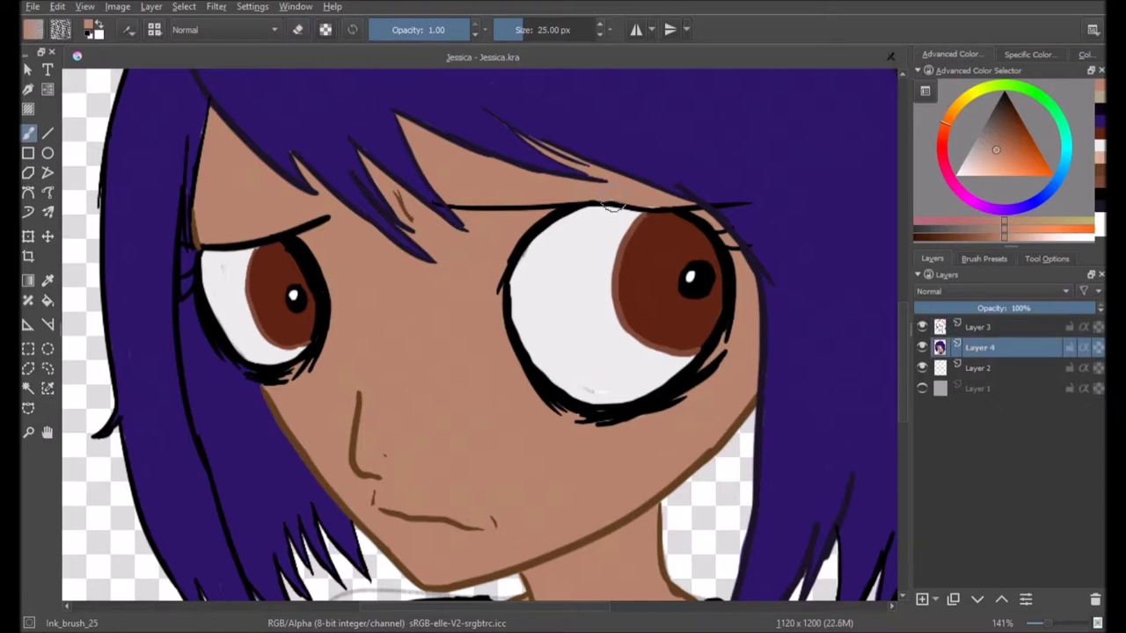
On a new layer above Layer 4, paint pale pink highlights over the nose, cheeks and chin with the Bristle_frottis brush at 27 px
{"action": "scroll", "coordinate": [593, 157], "scroll_direction": "down", "scroll_amount": 2}
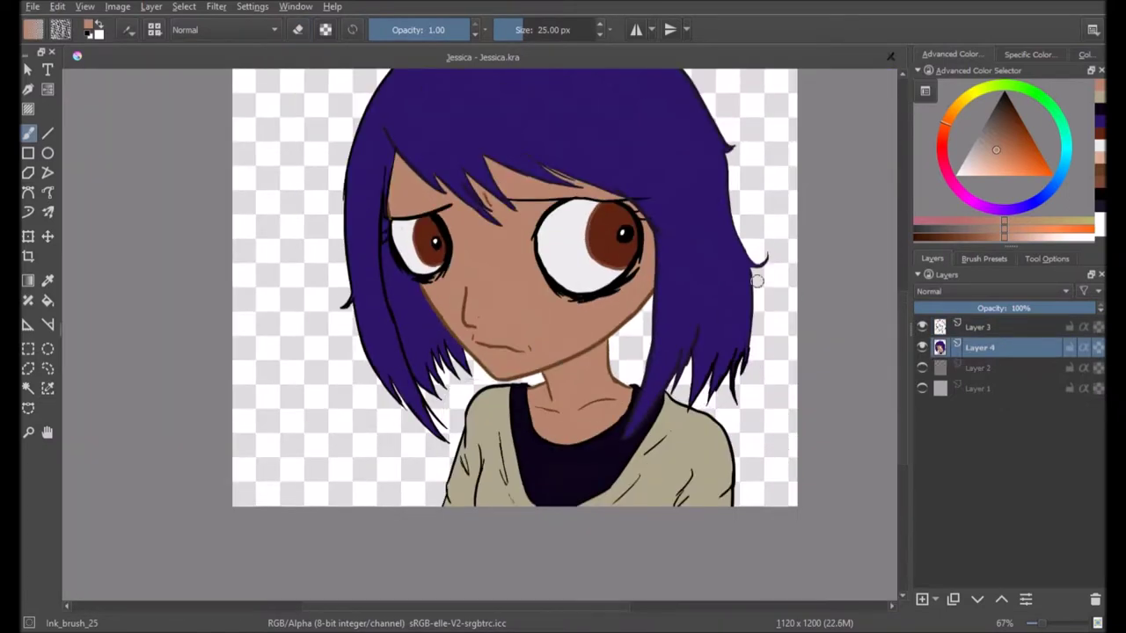
{"action": "left_click", "coordinate": [976, 168]}
{"action": "key", "text": "plus"}
{"action": "key", "text": "plus"}
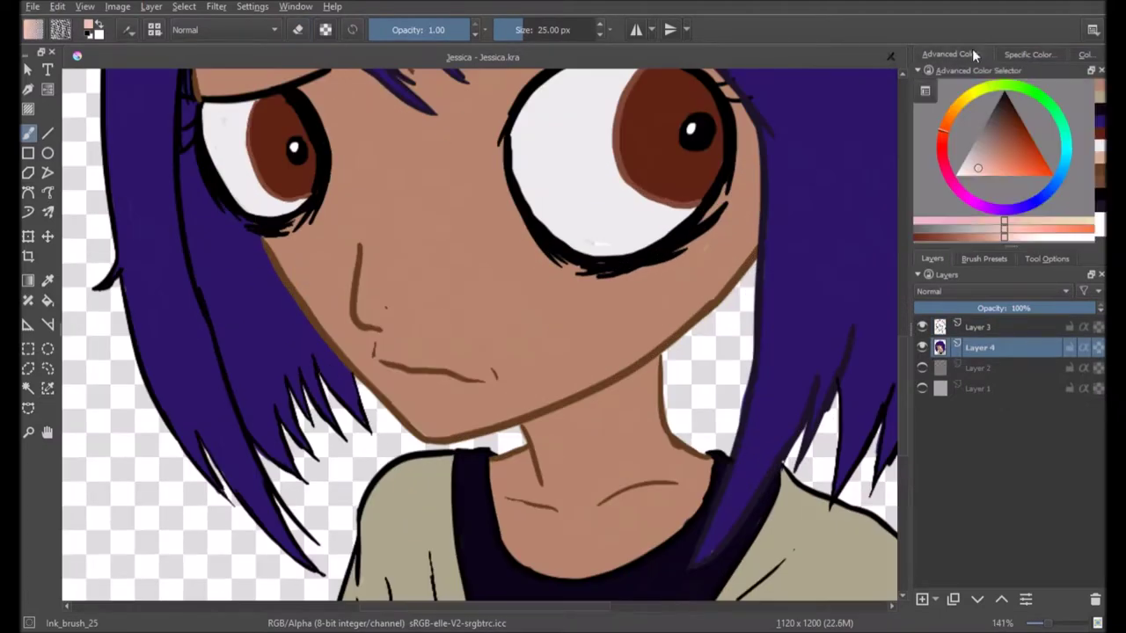
{"action": "left_click", "coordinate": [976, 259]}
{"action": "scroll", "coordinate": [1003, 440], "scroll_direction": "down", "scroll_amount": 2}
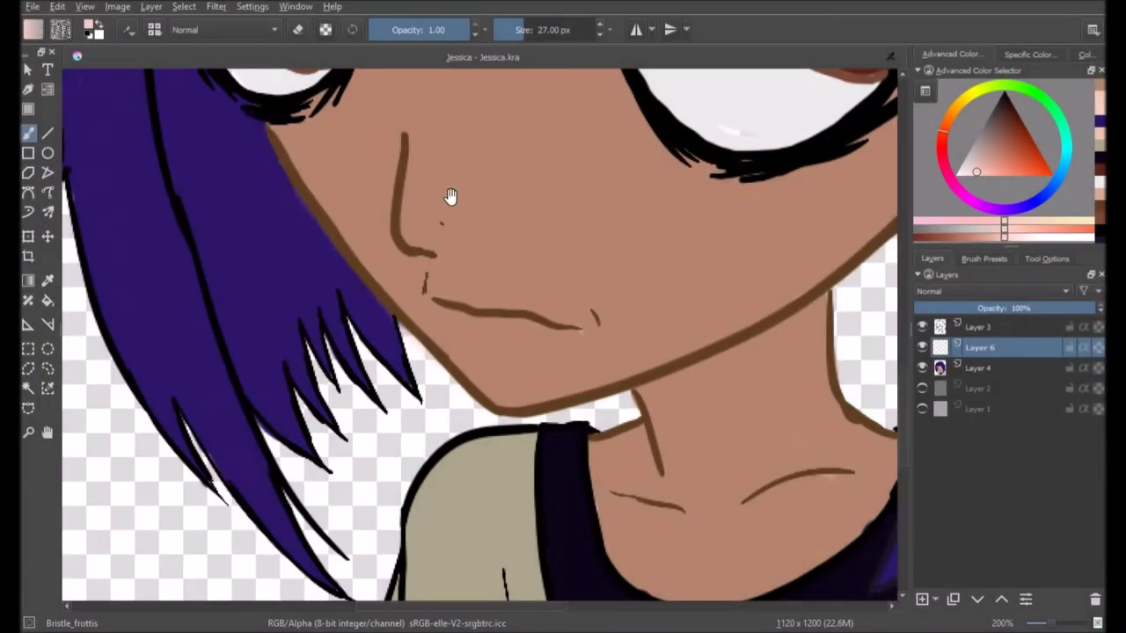
{"action": "scroll", "coordinate": [414, 221], "scroll_direction": "up", "scroll_amount": 2}
{"action": "mouse_move", "coordinate": [378, 314]}
{"action": "left_mouse_down"}
{"action": "mouse_move", "coordinate": [414, 221]}
{"action": "mouse_move", "coordinate": [730, 352]}
{"action": "left_mouse_up"}
{"action": "left_click_drag", "start_coordinate": [674, 400], "coordinate": [589, 453]}
{"action": "left_click_drag", "start_coordinate": [176, 317], "coordinate": [227, 393]}
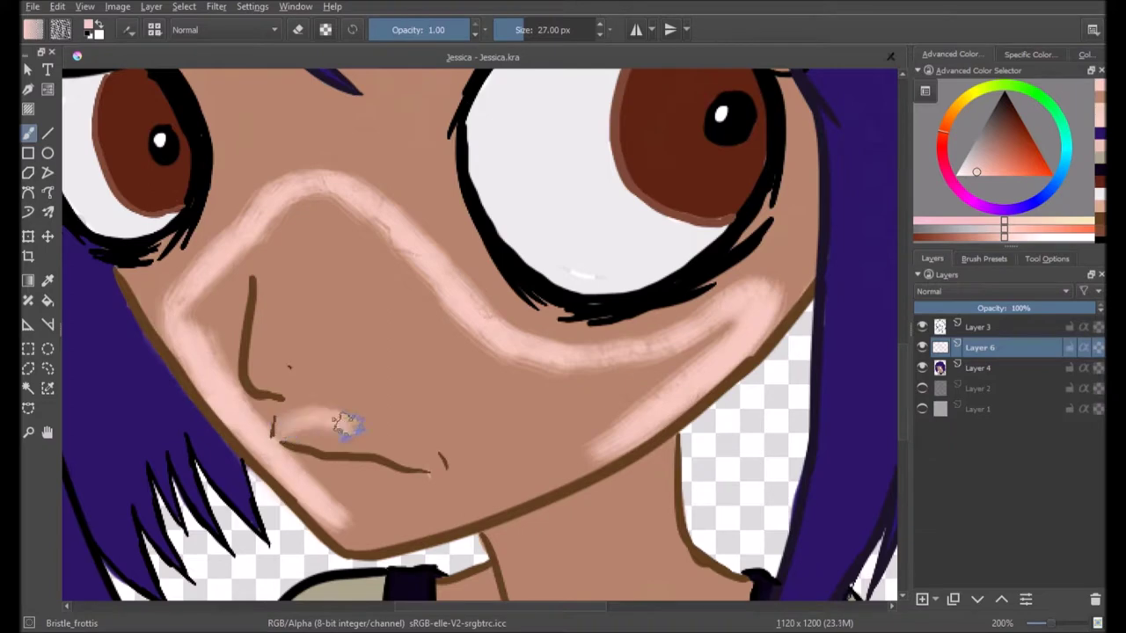
{"action": "mouse_move", "coordinate": [303, 376]}
{"action": "left_mouse_down"}
{"action": "mouse_move", "coordinate": [266, 227]}
{"action": "mouse_move", "coordinate": [385, 257]}
{"action": "mouse_move", "coordinate": [344, 356]}
{"action": "mouse_move", "coordinate": [346, 382]}
{"action": "mouse_move", "coordinate": [383, 396]}
{"action": "mouse_move", "coordinate": [357, 373]}
{"action": "mouse_move", "coordinate": [360, 404]}
{"action": "mouse_move", "coordinate": [416, 342]}
{"action": "mouse_move", "coordinate": [523, 374]}
{"action": "mouse_move", "coordinate": [699, 346]}
{"action": "mouse_move", "coordinate": [758, 296]}
{"action": "left_mouse_up"}
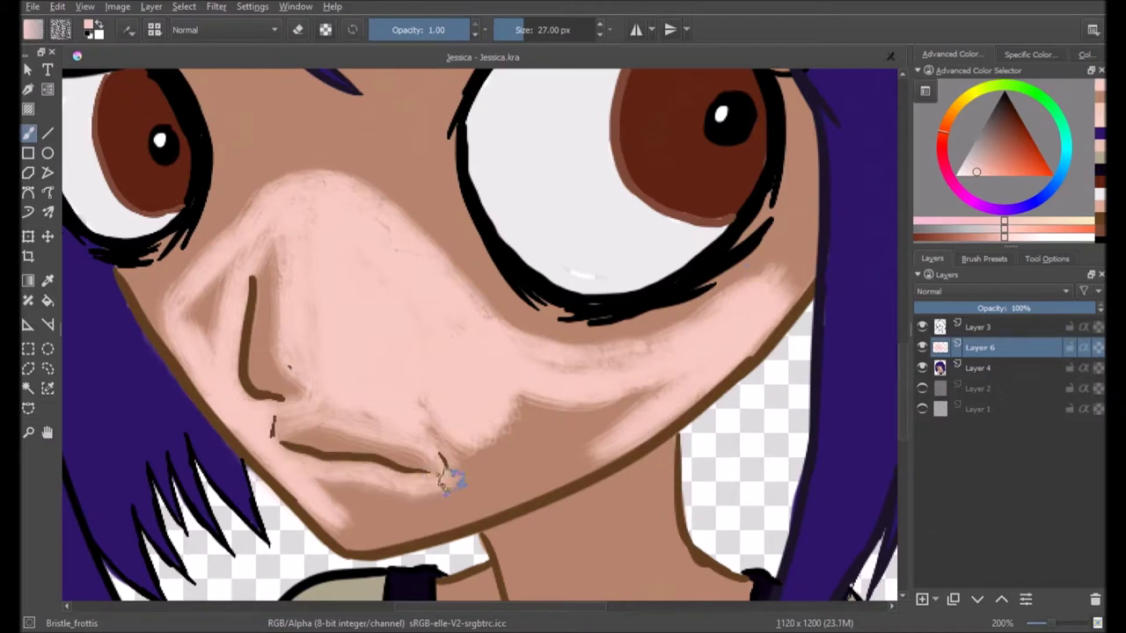
{"action": "mouse_move", "coordinate": [349, 525]}
{"action": "left_mouse_down"}
{"action": "mouse_move", "coordinate": [366, 502]}
{"action": "mouse_move", "coordinate": [473, 495]}
{"action": "mouse_move", "coordinate": [530, 418]}
{"action": "left_mouse_up"}
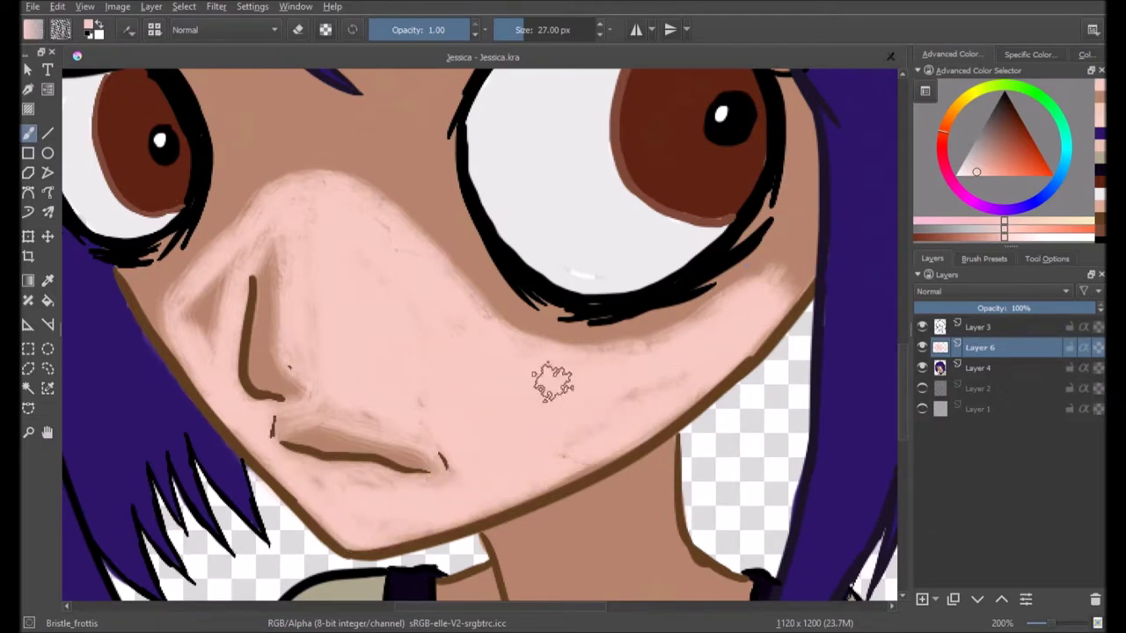
Paint pale pink highlights on the neck and chest around the collarbones, and trim their edges with the eraser
{"action": "mouse_move", "coordinate": [207, 343]}
{"action": "left_mouse_down"}
{"action": "mouse_move", "coordinate": [302, 326]}
{"action": "mouse_move", "coordinate": [540, 364]}
{"action": "mouse_move", "coordinate": [528, 449]}
{"action": "left_mouse_up"}
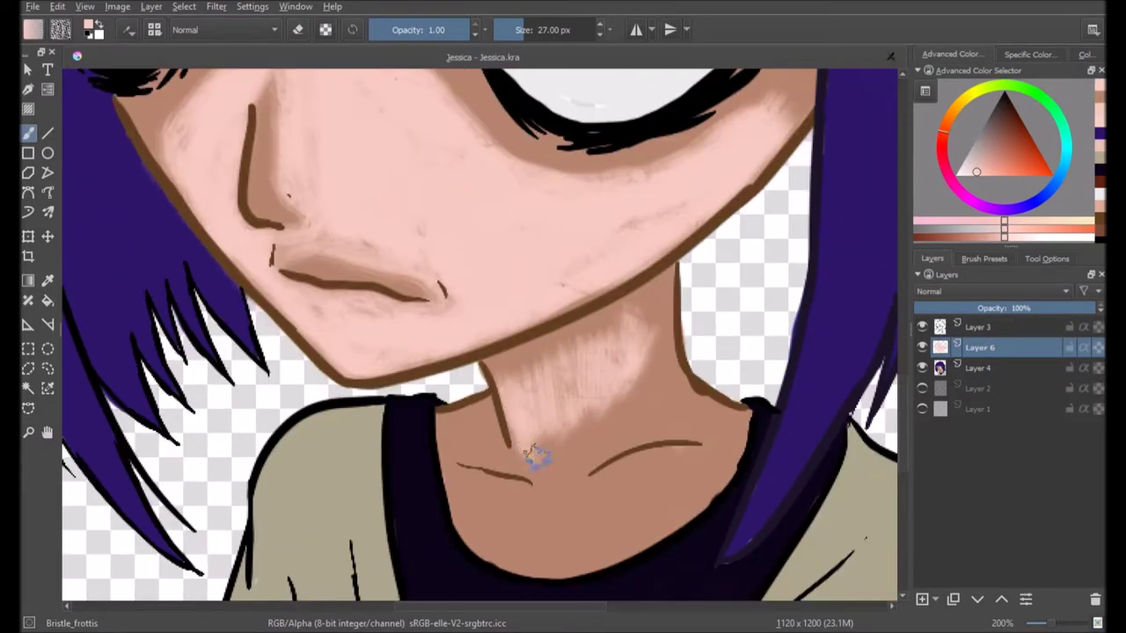
{"action": "left_click_drag", "start_coordinate": [526, 522], "coordinate": [642, 525]}
{"action": "mouse_move", "coordinate": [648, 339]}
{"action": "left_mouse_down"}
{"action": "mouse_move", "coordinate": [598, 464]}
{"action": "mouse_move", "coordinate": [602, 484]}
{"action": "left_mouse_up"}
{"action": "key", "text": "e"}
{"action": "mouse_move", "coordinate": [701, 447]}
{"action": "left_mouse_down"}
{"action": "mouse_move", "coordinate": [648, 520]}
{"action": "mouse_move", "coordinate": [506, 502]}
{"action": "left_mouse_up"}
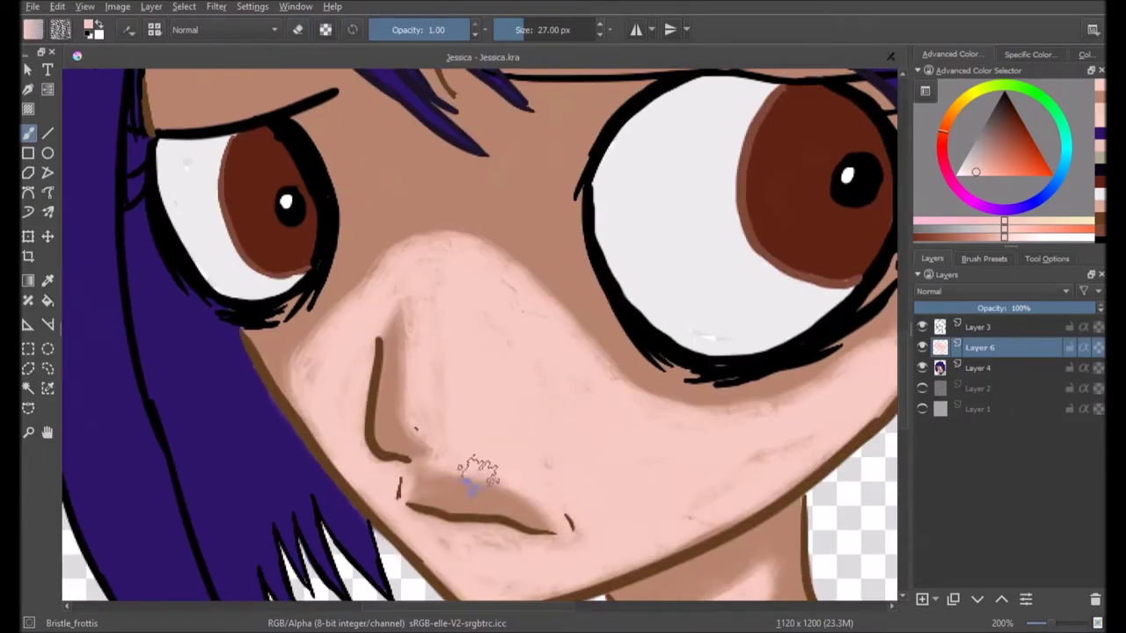
Refine the highlight edge beside the nose and try a pale pink patch on the forehead above the smaller eye
{"action": "left_click_drag", "start_coordinate": [423, 293], "coordinate": [447, 451]}
{"action": "left_click_drag", "start_coordinate": [224, 242], "coordinate": [101, 213]}
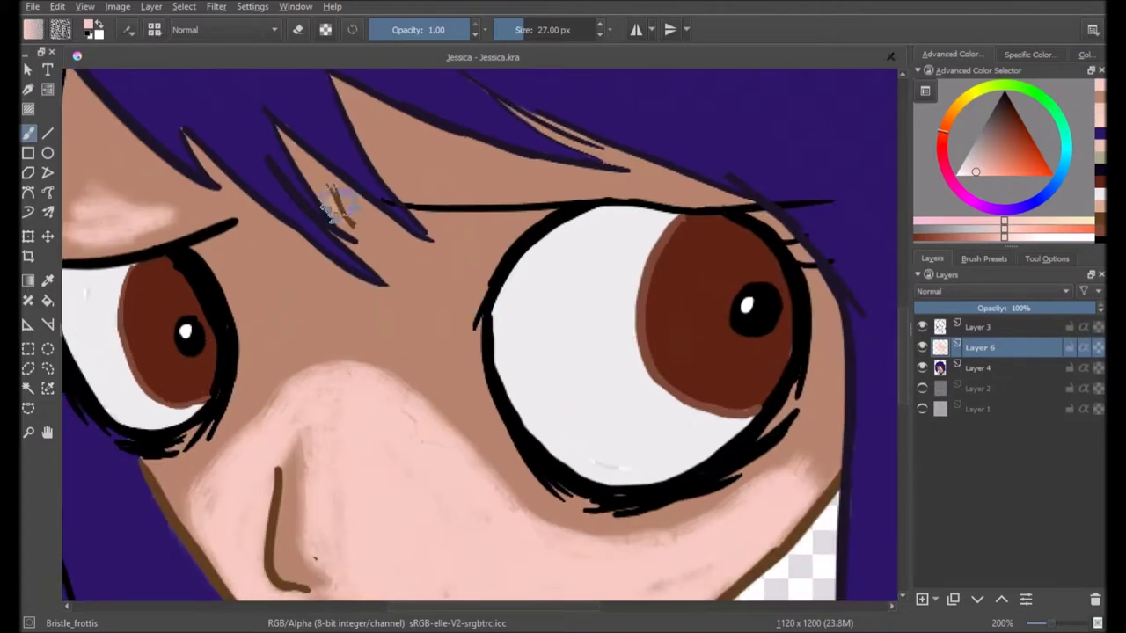
{"action": "left_click_drag", "start_coordinate": [517, 483], "coordinate": [563, 352]}
Choose a pale cream and paint the first highlights on the lower jacket sleeve on the smaller eye's side
{"action": "left_click", "coordinate": [991, 136]}
{"action": "left_click", "coordinate": [966, 169]}
{"action": "mouse_move", "coordinate": [444, 215]}
{"action": "left_mouse_down"}
{"action": "mouse_move", "coordinate": [490, 189]}
{"action": "mouse_move", "coordinate": [554, 480]}
{"action": "left_mouse_up"}
{"action": "key", "text": "ctrl+z"}
{"action": "left_click_drag", "start_coordinate": [498, 152], "coordinate": [524, 60]}
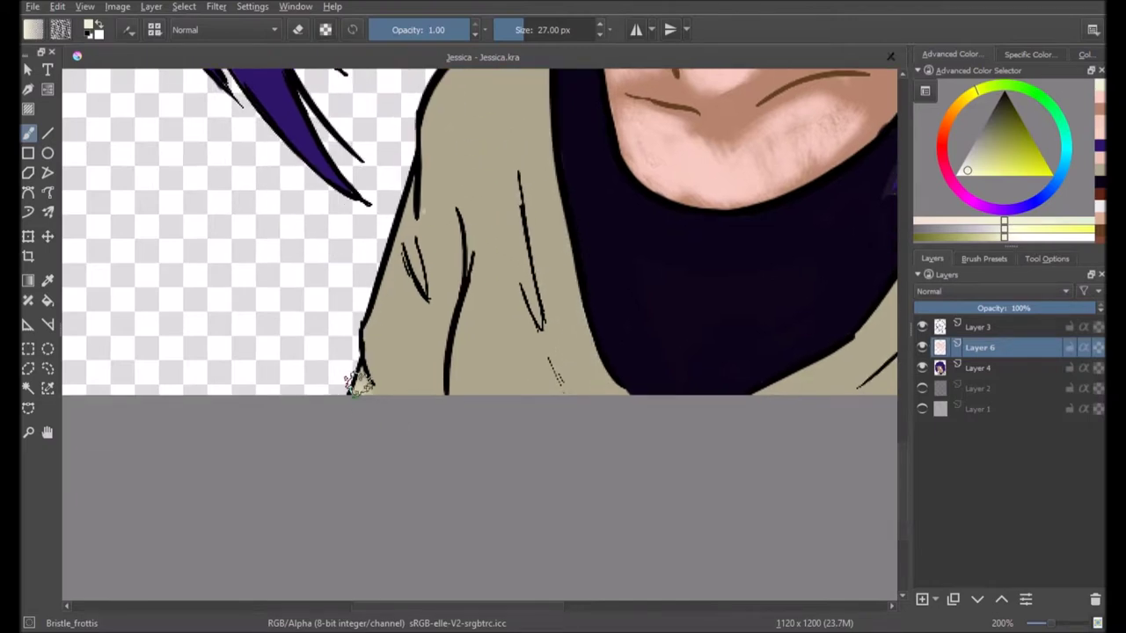
{"action": "scroll", "coordinate": [372, 259], "scroll_direction": "up", "scroll_amount": 1}
{"action": "left_click_drag", "start_coordinate": [372, 259], "coordinate": [339, 307]}
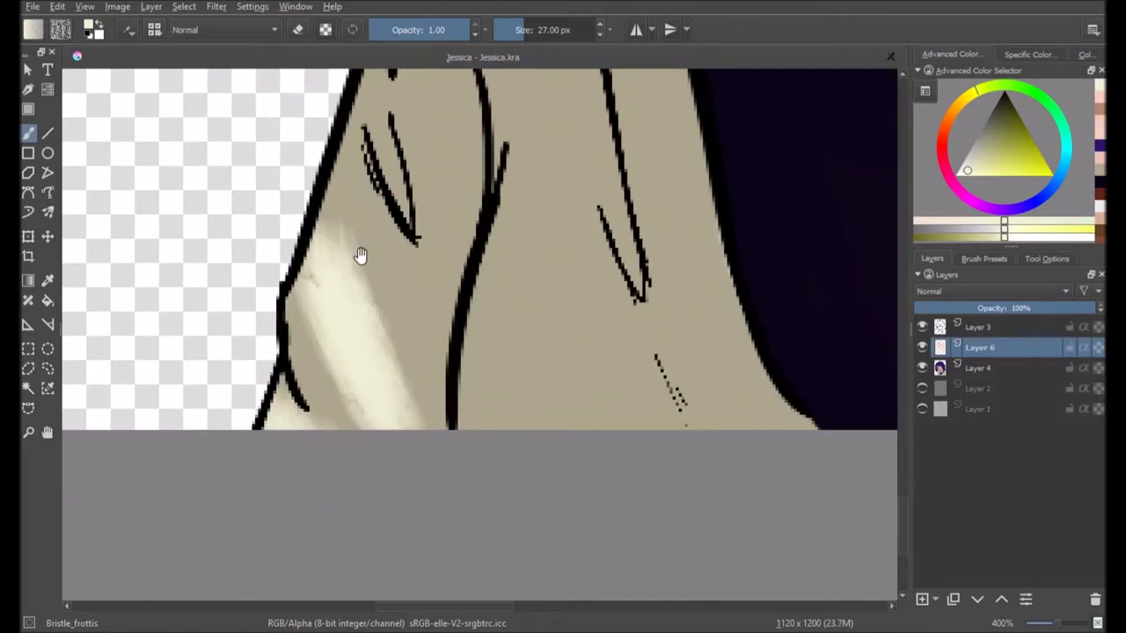
Extend the cream highlights over the shoulder, sleeve folds and front panel on the smaller eye's side
{"action": "scroll", "coordinate": [397, 397], "scroll_direction": "up", "scroll_amount": 1}
{"action": "scroll", "coordinate": [422, 422], "scroll_direction": "up", "scroll_amount": 1}
{"action": "left_click_drag", "start_coordinate": [422, 422], "coordinate": [440, 427]}
{"action": "scroll", "coordinate": [428, 402], "scroll_direction": "right", "scroll_amount": 3}
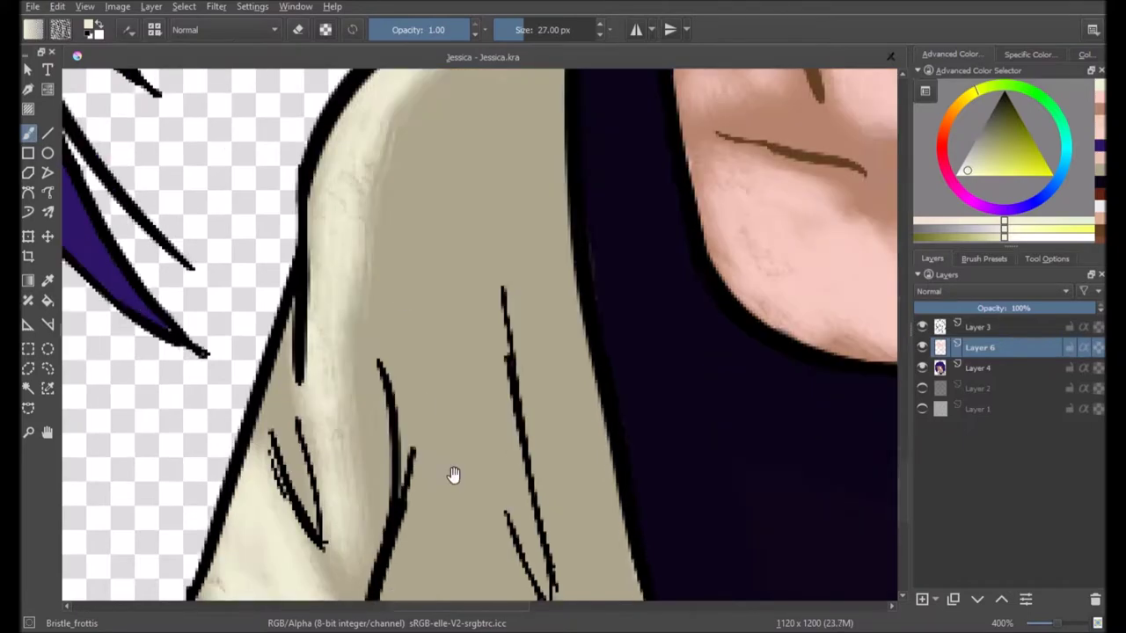
{"action": "left_click_drag", "start_coordinate": [372, 439], "coordinate": [379, 273]}
{"action": "left_click_drag", "start_coordinate": [452, 478], "coordinate": [402, 302]}
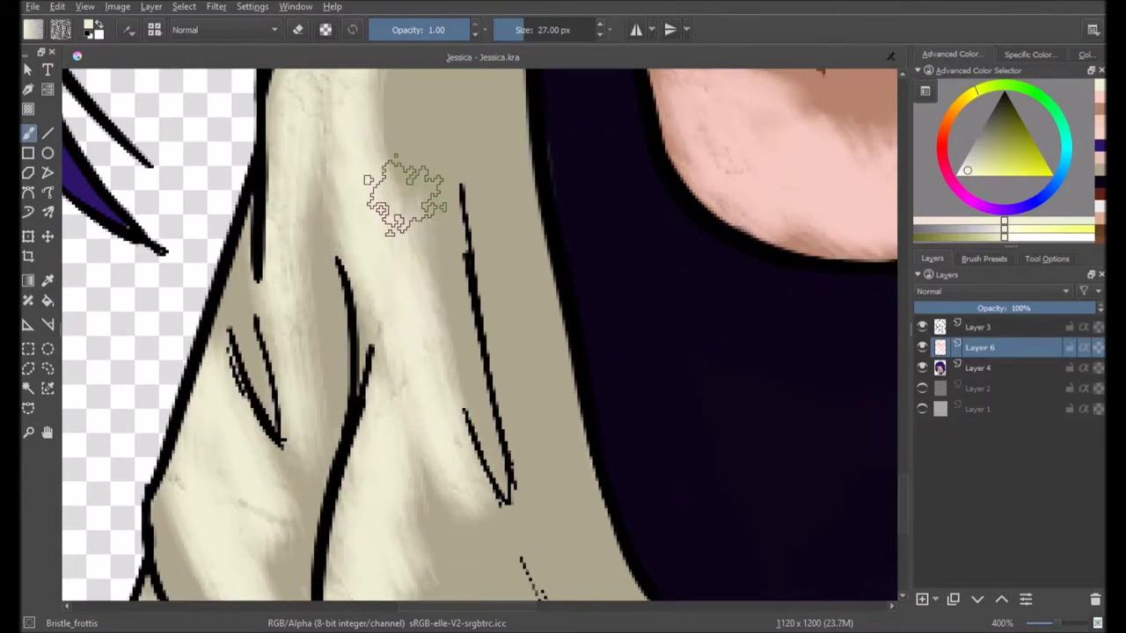
{"action": "scroll", "coordinate": [478, 414], "scroll_direction": "up", "scroll_amount": 3}
{"action": "mouse_move", "coordinate": [478, 415]}
{"action": "left_mouse_down"}
{"action": "mouse_move", "coordinate": [457, 313]}
{"action": "mouse_move", "coordinate": [390, 427]}
{"action": "mouse_move", "coordinate": [464, 452]}
{"action": "mouse_move", "coordinate": [616, 282]}
{"action": "left_mouse_up"}
Paint cream highlights along the collar edge and front fold lines on the larger eye's side at 27.20 px
{"action": "scroll", "coordinate": [458, 312], "scroll_direction": "down", "scroll_amount": 5}
{"action": "scroll", "coordinate": [520, 156], "scroll_direction": "up", "scroll_amount": 6}
{"action": "scroll", "coordinate": [521, 157], "scroll_direction": "down", "scroll_amount": 5}
{"action": "scroll", "coordinate": [457, 352], "scroll_direction": "right", "scroll_amount": 3}
{"action": "scroll", "coordinate": [378, 440], "scroll_direction": "up", "scroll_amount": 1}
{"action": "scroll", "coordinate": [378, 440], "scroll_direction": "right", "scroll_amount": 3}
{"action": "scroll", "coordinate": [414, 391], "scroll_direction": "up", "scroll_amount": 2}
{"action": "scroll", "coordinate": [414, 391], "scroll_direction": "right", "scroll_amount": 2}
{"action": "mouse_move", "coordinate": [339, 423]}
{"action": "left_mouse_down"}
{"action": "mouse_move", "coordinate": [372, 286]}
{"action": "mouse_move", "coordinate": [338, 250]}
{"action": "left_mouse_up"}
{"action": "left_click_drag", "start_coordinate": [533, 31], "coordinate": [524, 32]}
{"action": "scroll", "coordinate": [452, 189], "scroll_direction": "up", "scroll_amount": 1}
{"action": "scroll", "coordinate": [452, 188], "scroll_direction": "right", "scroll_amount": 1}
{"action": "left_click_drag", "start_coordinate": [452, 188], "coordinate": [431, 282]}
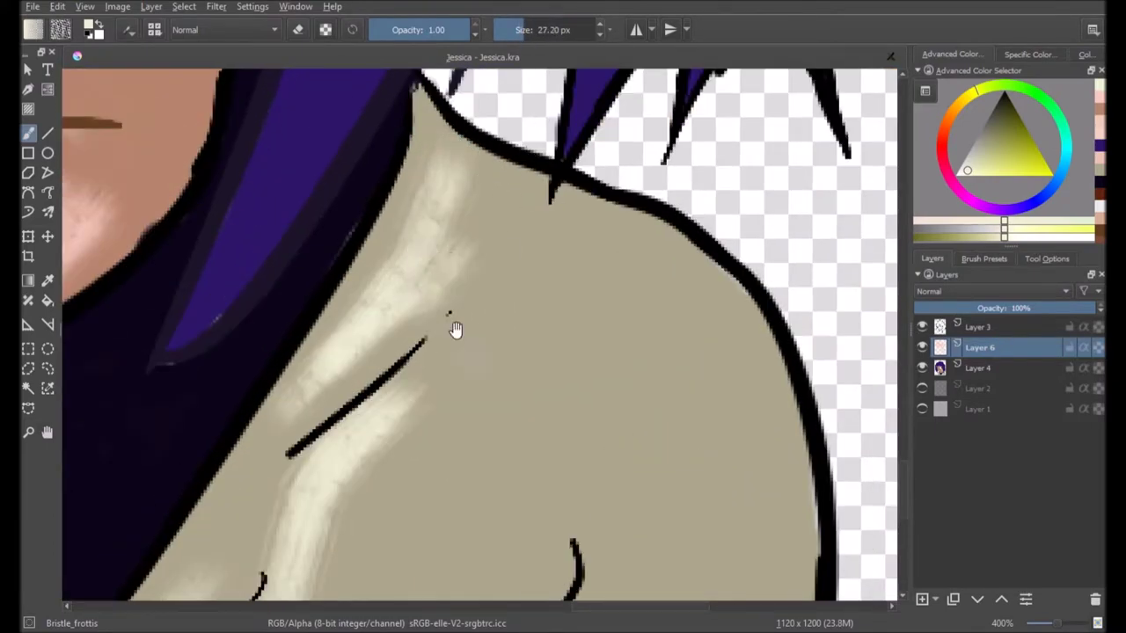
Paint a cream highlight across the shoulder and down the sleeve on the larger eye's side
{"action": "scroll", "coordinate": [431, 281], "scroll_direction": "down", "scroll_amount": 3}
{"action": "scroll", "coordinate": [376, 227], "scroll_direction": "up", "scroll_amount": 3}
{"action": "left_click_drag", "start_coordinate": [464, 243], "coordinate": [605, 400]}
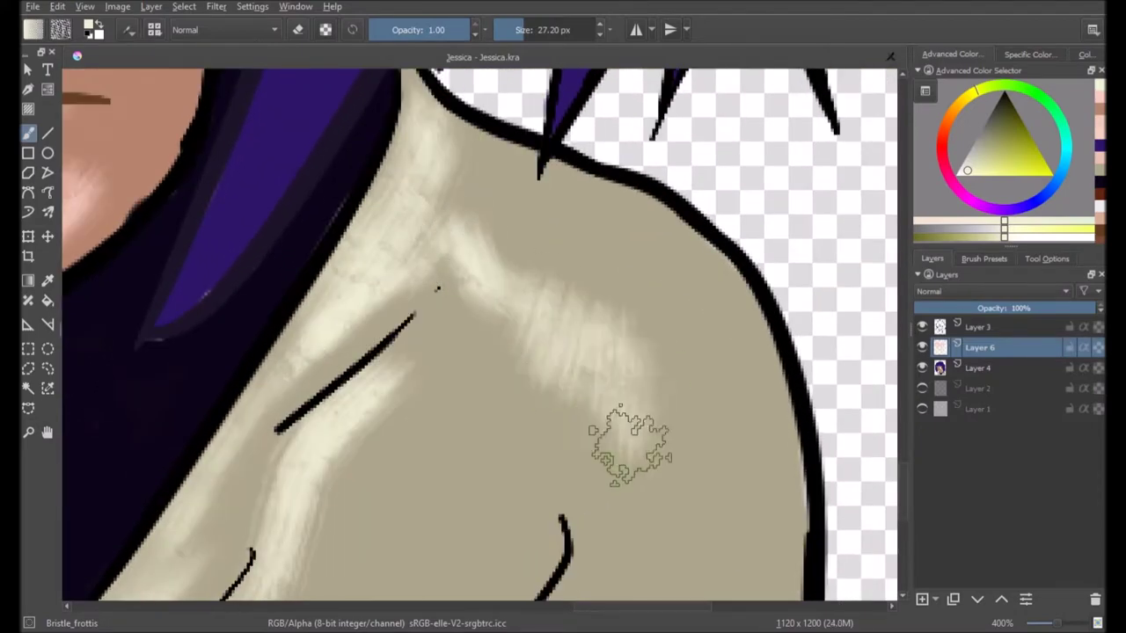
{"action": "scroll", "coordinate": [606, 400], "scroll_direction": "down", "scroll_amount": 3}
{"action": "scroll", "coordinate": [540, 410], "scroll_direction": "left", "scroll_amount": 1}
{"action": "scroll", "coordinate": [540, 410], "scroll_direction": "up", "scroll_amount": 3}
Fill the jacket front around the sleeve folds on the larger eye's side with cream, using a 9.33 px brush for the small creases
{"action": "left_click_drag", "start_coordinate": [493, 464], "coordinate": [585, 371]}
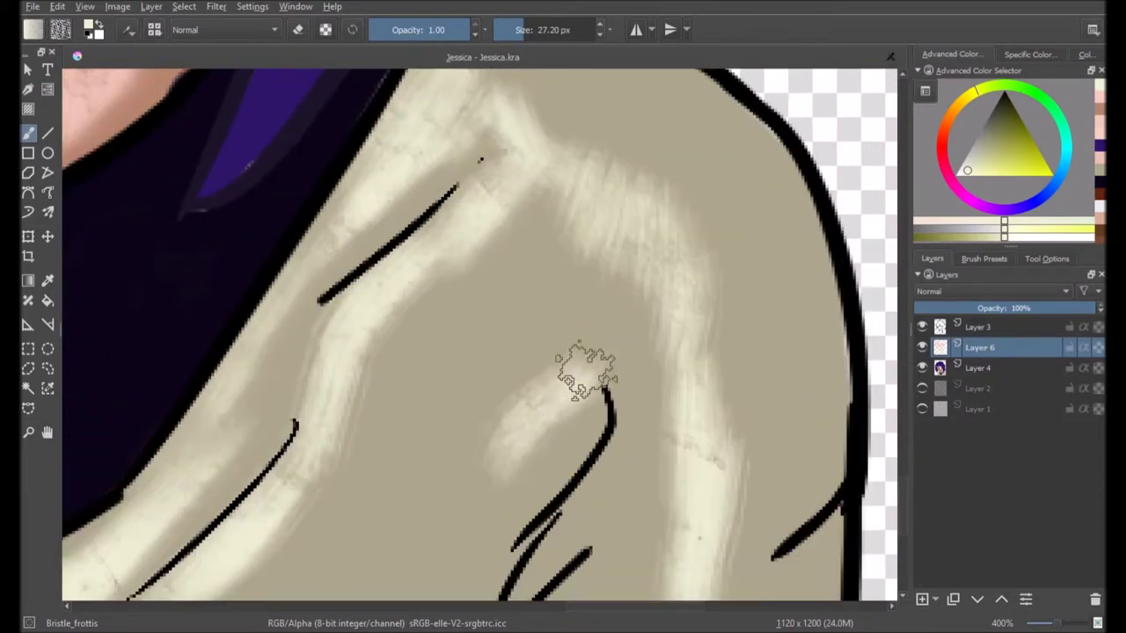
{"action": "scroll", "coordinate": [428, 457], "scroll_direction": "down", "scroll_amount": 3}
{"action": "scroll", "coordinate": [489, 364], "scroll_direction": "up", "scroll_amount": 3}
{"action": "mouse_move", "coordinate": [490, 364]}
{"action": "left_mouse_down"}
{"action": "mouse_move", "coordinate": [557, 402]}
{"action": "mouse_move", "coordinate": [629, 245]}
{"action": "left_mouse_up"}
{"action": "scroll", "coordinate": [629, 245], "scroll_direction": "down", "scroll_amount": 3}
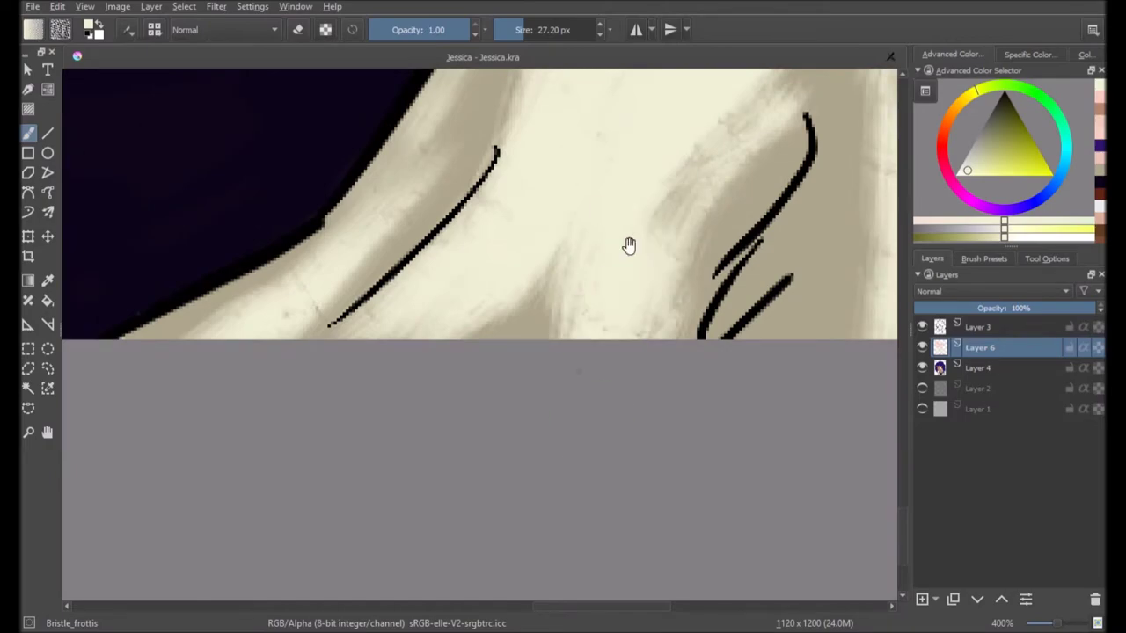
{"action": "scroll", "coordinate": [629, 246], "scroll_direction": "up", "scroll_amount": 3}
{"action": "scroll", "coordinate": [593, 319], "scroll_direction": "right", "scroll_amount": 4}
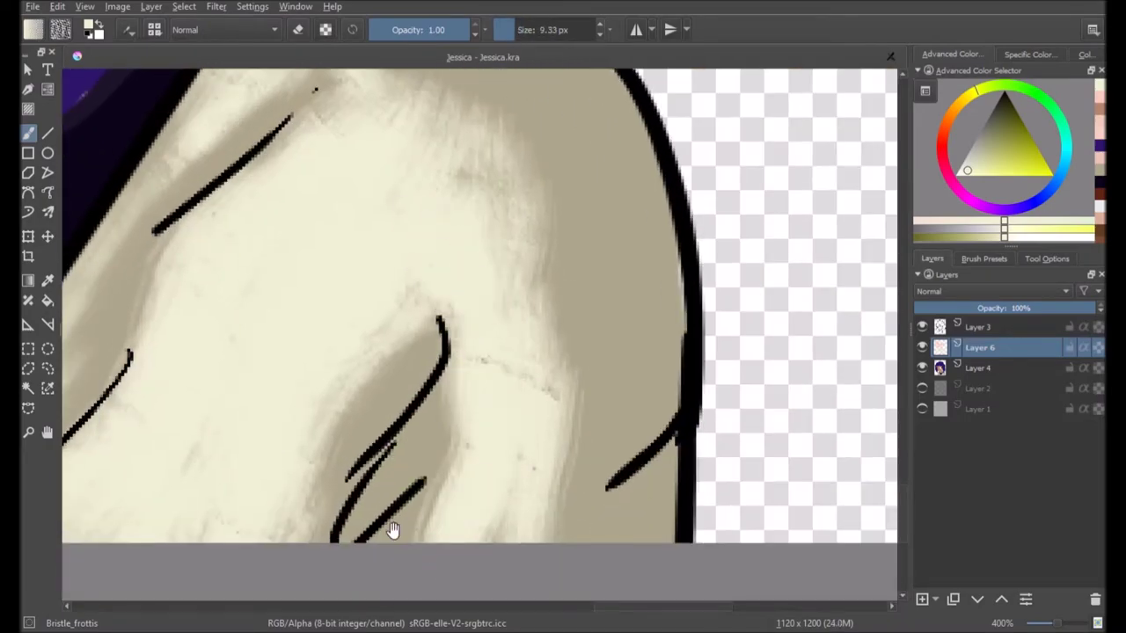
{"action": "scroll", "coordinate": [393, 530], "scroll_direction": "down", "scroll_amount": 3}
{"action": "scroll", "coordinate": [539, 382], "scroll_direction": "down", "scroll_amount": 3}
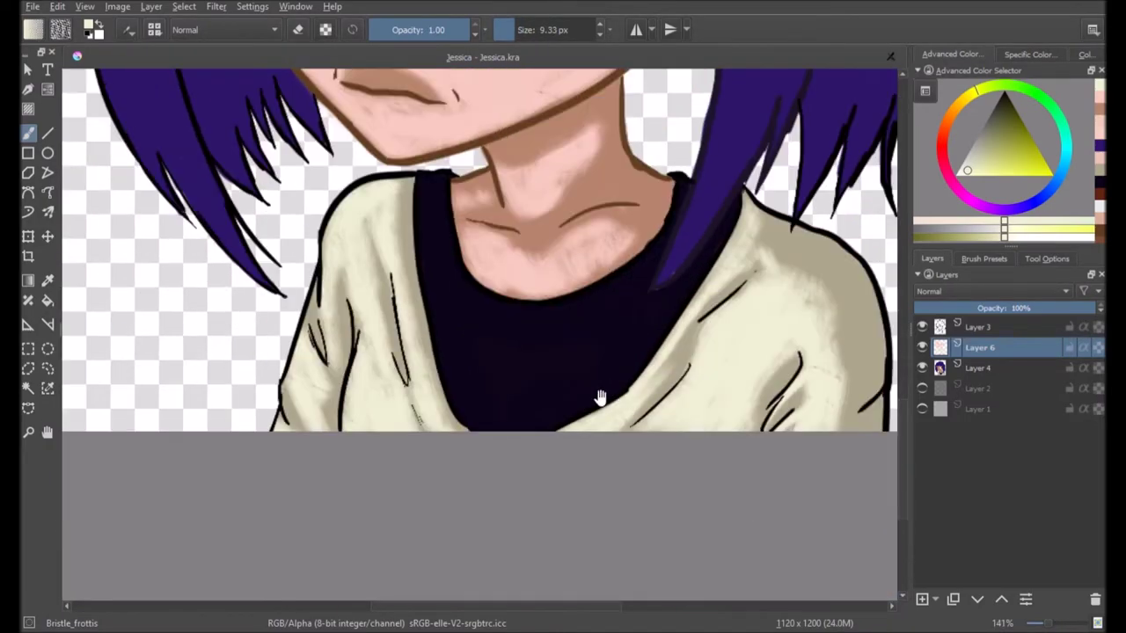
Try muted blue fold highlights across the dark shirt
{"action": "scroll", "coordinate": [598, 397], "scroll_direction": "up", "scroll_amount": 3}
{"action": "left_click", "coordinate": [991, 208]}
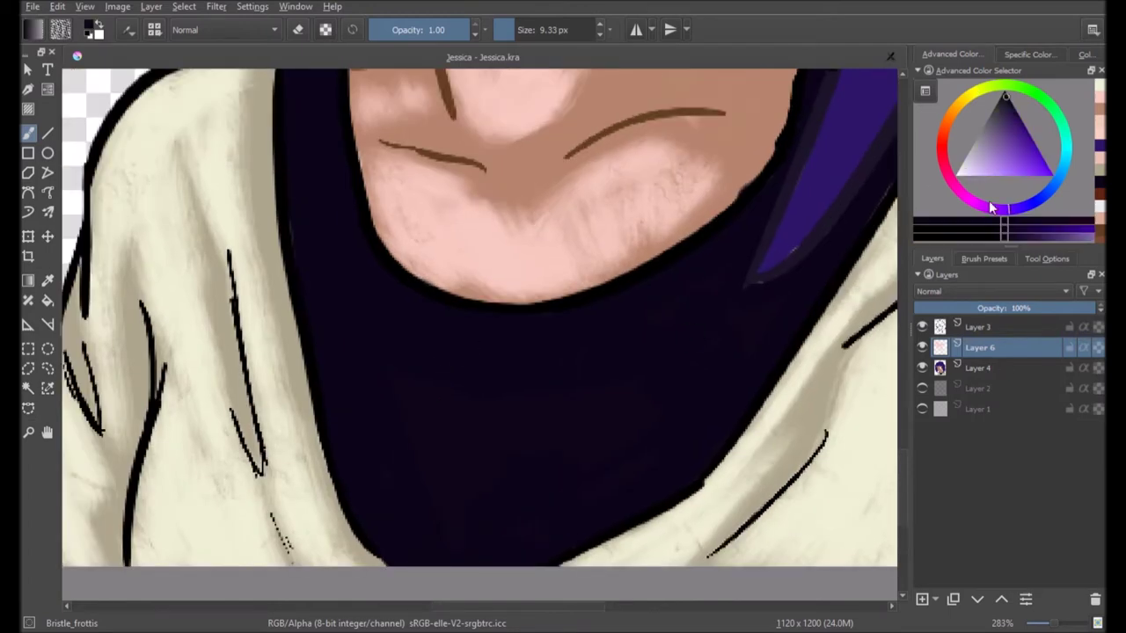
{"action": "left_click", "coordinate": [997, 128]}
{"action": "mouse_move", "coordinate": [365, 401]}
{"action": "left_mouse_down"}
{"action": "mouse_move", "coordinate": [424, 439]}
{"action": "mouse_move", "coordinate": [473, 410]}
{"action": "left_mouse_up"}
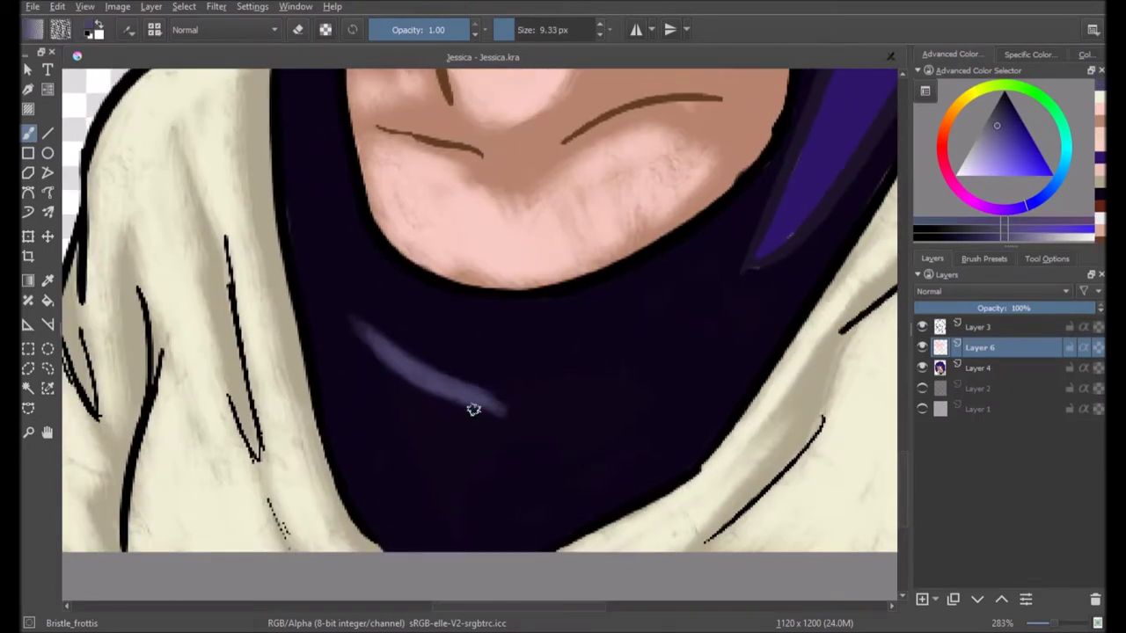
{"action": "left_click_drag", "start_coordinate": [413, 474], "coordinate": [453, 518]}
{"action": "mouse_move", "coordinate": [391, 329]}
{"action": "left_mouse_down"}
{"action": "mouse_move", "coordinate": [365, 349]}
{"action": "mouse_move", "coordinate": [541, 318]}
{"action": "left_mouse_up"}
{"action": "mouse_move", "coordinate": [527, 351]}
{"action": "left_mouse_down"}
{"action": "mouse_move", "coordinate": [596, 379]}
{"action": "mouse_move", "coordinate": [608, 355]}
{"action": "left_mouse_up"}
{"action": "left_click_drag", "start_coordinate": [505, 462], "coordinate": [465, 540]}
{"action": "left_click_drag", "start_coordinate": [452, 440], "coordinate": [527, 431]}
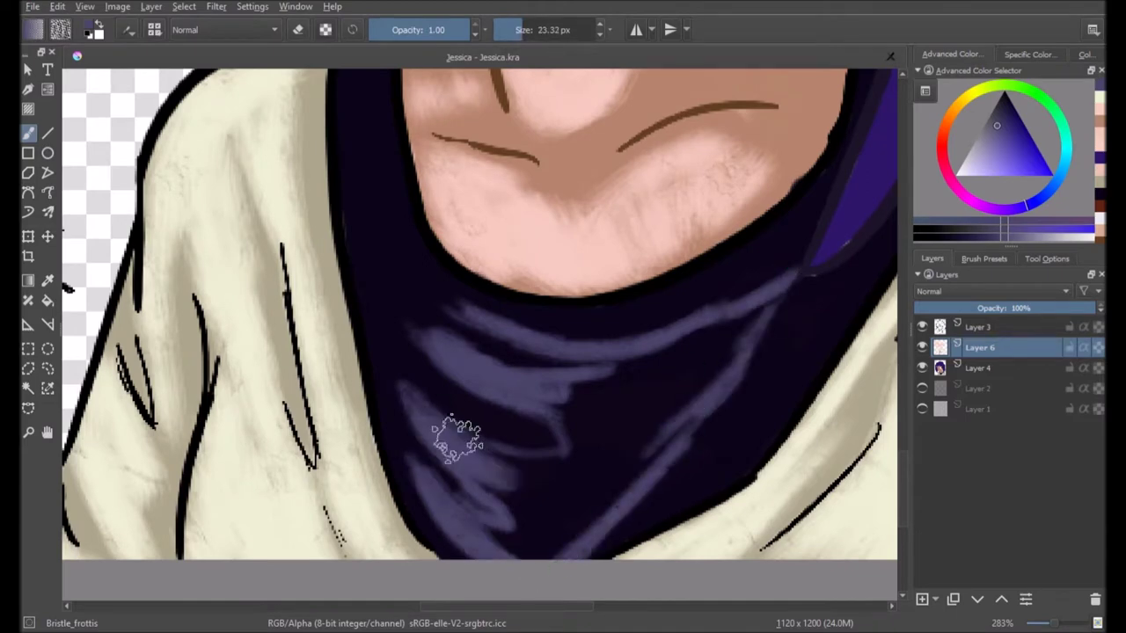
Erase the muted blue strokes and repaint the shirt's fold highlights in a darker navy
{"action": "left_click", "coordinate": [299, 31]}
{"action": "mouse_move", "coordinate": [726, 306]}
{"action": "left_mouse_down"}
{"action": "mouse_move", "coordinate": [432, 364]}
{"action": "mouse_move", "coordinate": [453, 524]}
{"action": "left_mouse_up"}
{"action": "left_click", "coordinate": [299, 31]}
{"action": "mouse_move", "coordinate": [730, 334]}
{"action": "left_mouse_down"}
{"action": "mouse_move", "coordinate": [527, 407]}
{"action": "mouse_move", "coordinate": [546, 472]}
{"action": "mouse_move", "coordinate": [432, 334]}
{"action": "mouse_move", "coordinate": [619, 406]}
{"action": "mouse_move", "coordinate": [463, 448]}
{"action": "mouse_move", "coordinate": [535, 402]}
{"action": "mouse_move", "coordinate": [387, 369]}
{"action": "left_mouse_up"}
{"action": "key", "text": "e"}
{"action": "left_click_drag", "start_coordinate": [427, 479], "coordinate": [480, 395]}
{"action": "mouse_move", "coordinate": [557, 402]}
{"action": "left_mouse_down"}
{"action": "mouse_move", "coordinate": [513, 347]}
{"action": "mouse_move", "coordinate": [528, 414]}
{"action": "left_mouse_up"}
{"action": "key", "text": "e"}
Blend the neck and chest highlights with the Smudge_soft brush at about 29 px
{"action": "left_click", "coordinate": [983, 258]}
{"action": "scroll", "coordinate": [1038, 387], "scroll_direction": "down", "scroll_amount": 3}
{"action": "left_click", "coordinate": [928, 485]}
{"action": "key", "text": "plus"}
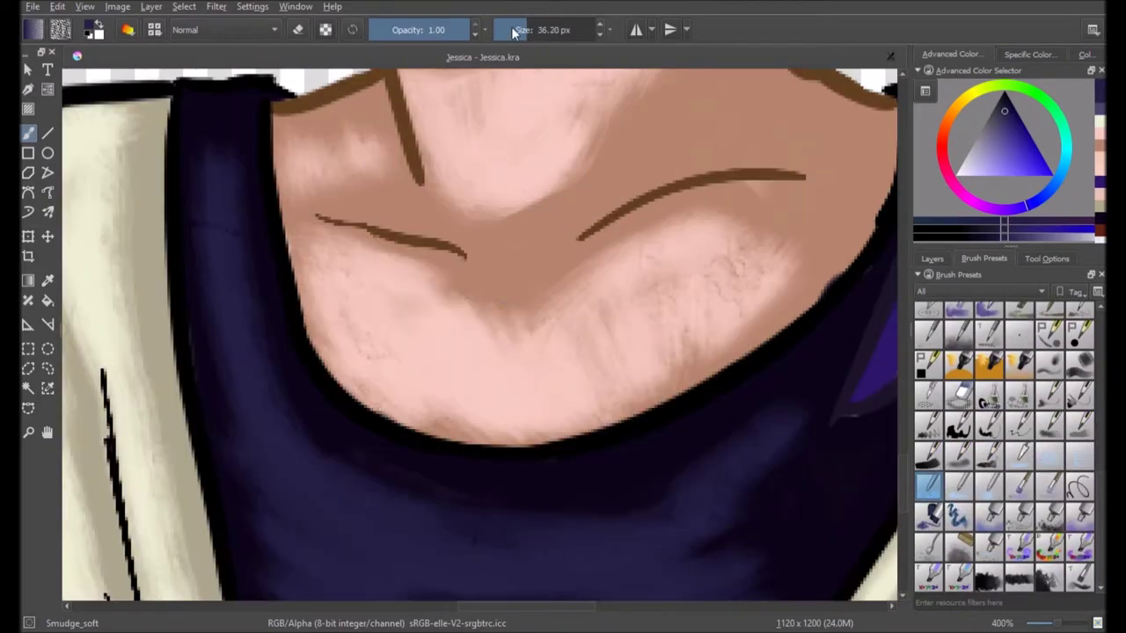
{"action": "mouse_move", "coordinate": [333, 151]}
{"action": "left_mouse_down"}
{"action": "mouse_move", "coordinate": [460, 264]}
{"action": "mouse_move", "coordinate": [503, 201]}
{"action": "mouse_move", "coordinate": [495, 372]}
{"action": "mouse_move", "coordinate": [231, 204]}
{"action": "left_mouse_up"}
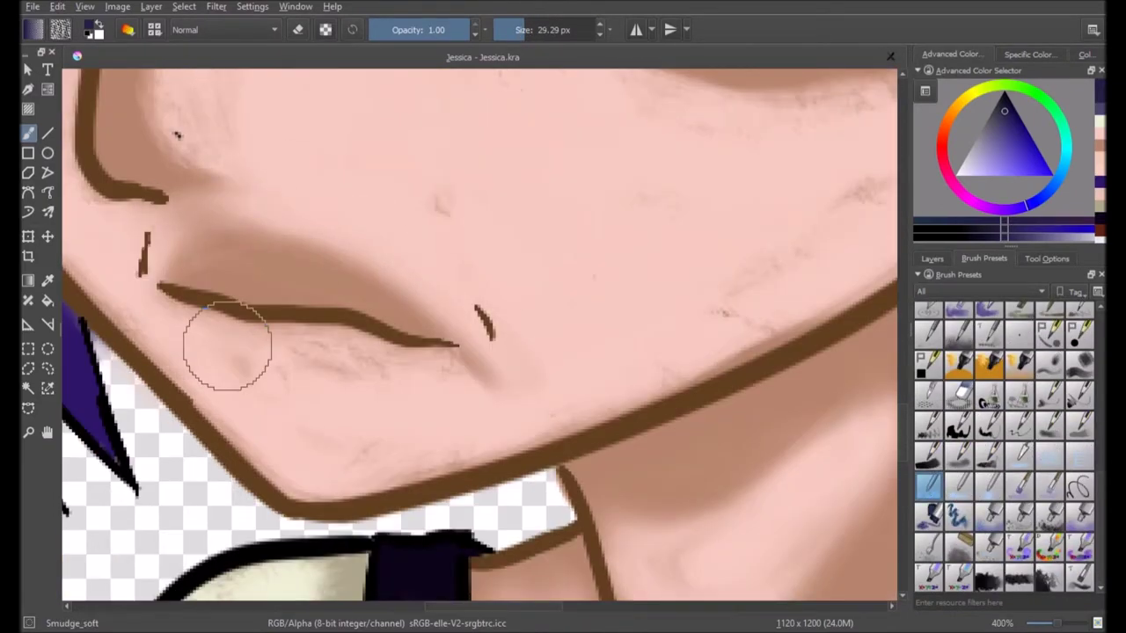
Smooth the pink highlights around the chin, mouth, nose and cheeks with the Smudge_soft brush
{"action": "left_click_drag", "start_coordinate": [188, 359], "coordinate": [344, 422]}
{"action": "left_click_drag", "start_coordinate": [335, 263], "coordinate": [410, 385]}
{"action": "left_click_drag", "start_coordinate": [279, 144], "coordinate": [301, 251]}
{"action": "mouse_move", "coordinate": [194, 266]}
{"action": "left_mouse_down"}
{"action": "mouse_move", "coordinate": [419, 252]}
{"action": "mouse_move", "coordinate": [779, 269]}
{"action": "mouse_move", "coordinate": [631, 296]}
{"action": "mouse_move", "coordinate": [432, 490]}
{"action": "mouse_move", "coordinate": [470, 360]}
{"action": "left_mouse_up"}
{"action": "scroll", "coordinate": [470, 360], "scroll_direction": "down", "scroll_amount": 2}
{"action": "mouse_move", "coordinate": [430, 251]}
{"action": "left_mouse_down"}
{"action": "mouse_move", "coordinate": [514, 356]}
{"action": "mouse_move", "coordinate": [354, 377]}
{"action": "mouse_move", "coordinate": [265, 175]}
{"action": "left_mouse_up"}
Blend the cream highlights on both sides of the jacket and the navy folds of the shirt
{"action": "scroll", "coordinate": [209, 372], "scroll_direction": "down", "scroll_amount": 3}
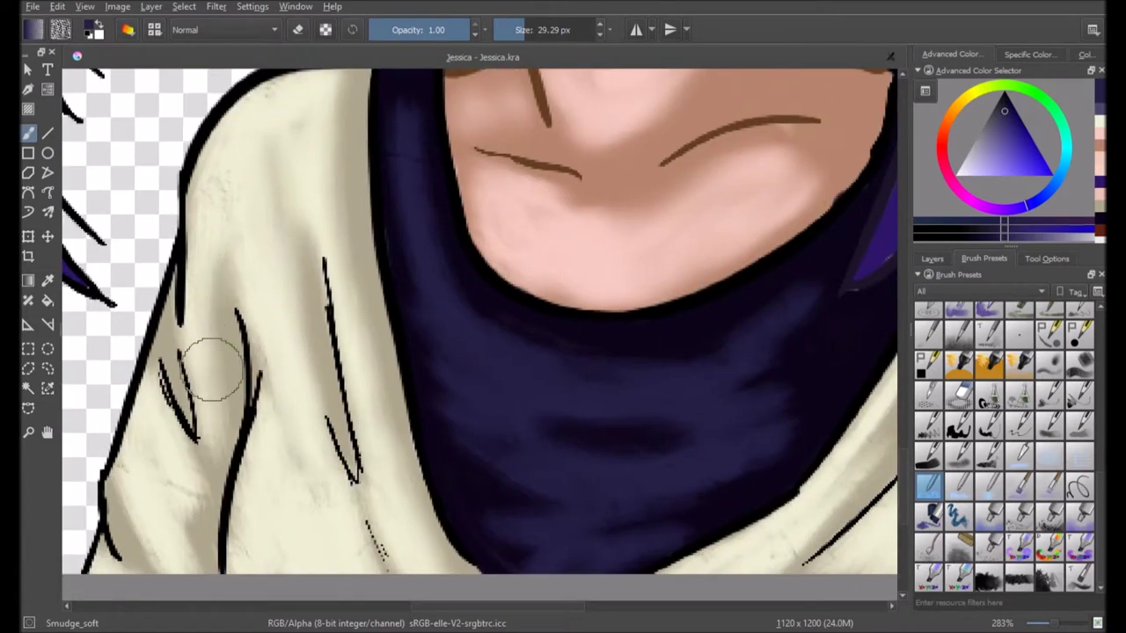
{"action": "mouse_move", "coordinate": [159, 438]}
{"action": "left_mouse_down"}
{"action": "mouse_move", "coordinate": [352, 428]}
{"action": "mouse_move", "coordinate": [659, 193]}
{"action": "mouse_move", "coordinate": [573, 246]}
{"action": "mouse_move", "coordinate": [620, 158]}
{"action": "mouse_move", "coordinate": [616, 402]}
{"action": "left_mouse_up"}
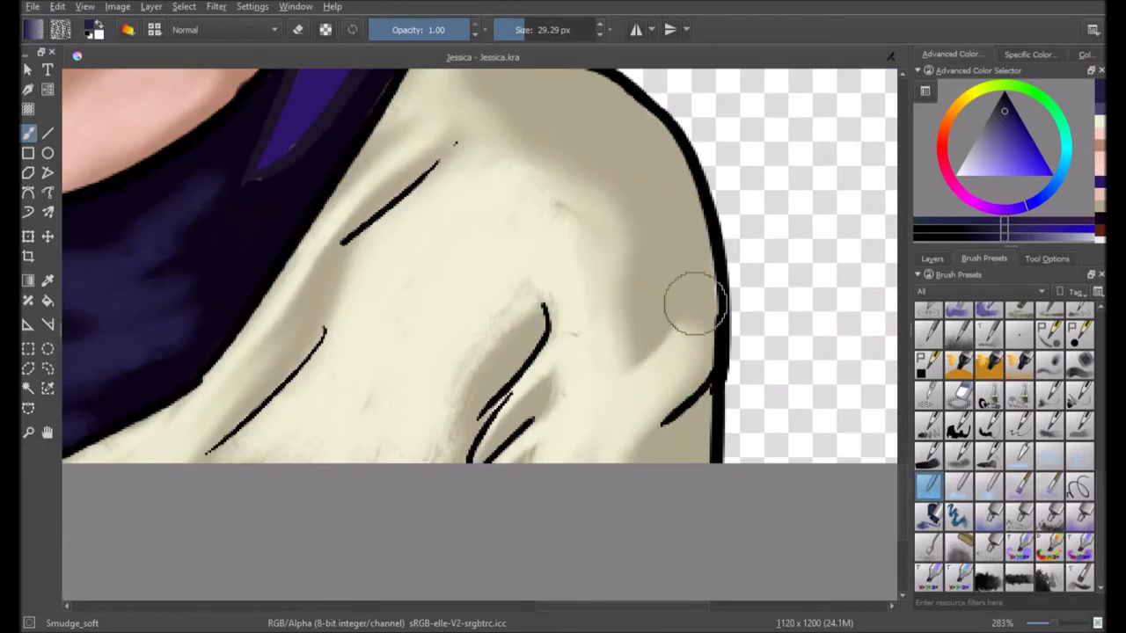
{"action": "mouse_move", "coordinate": [559, 335]}
{"action": "left_mouse_down"}
{"action": "mouse_move", "coordinate": [483, 472]}
{"action": "mouse_move", "coordinate": [358, 457]}
{"action": "left_mouse_up"}
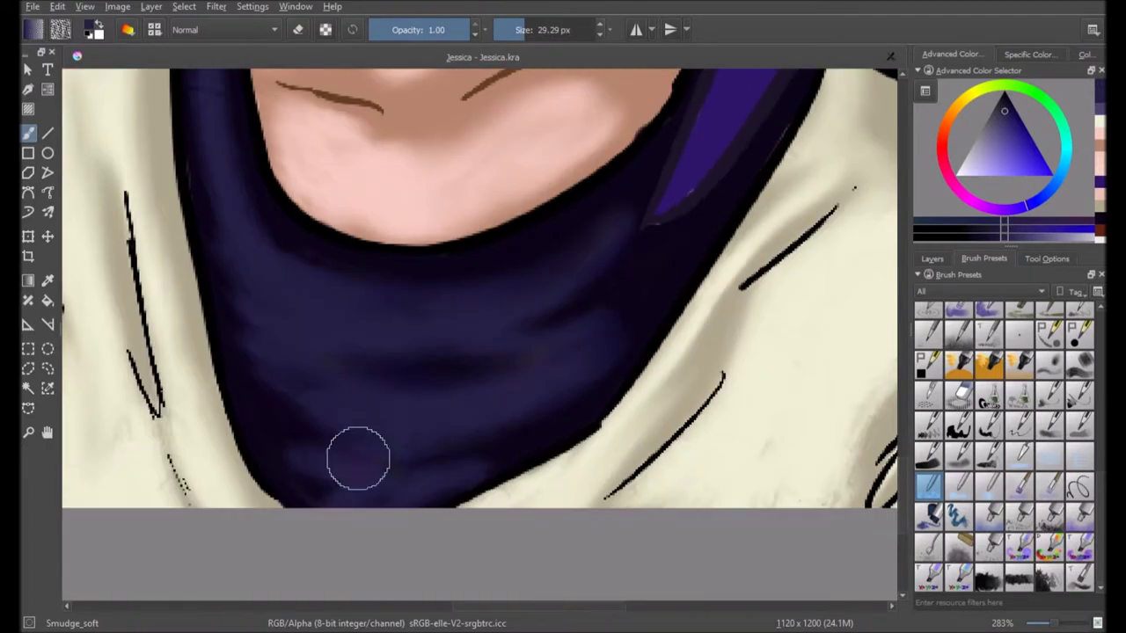
{"action": "left_click_drag", "start_coordinate": [493, 363], "coordinate": [506, 504]}
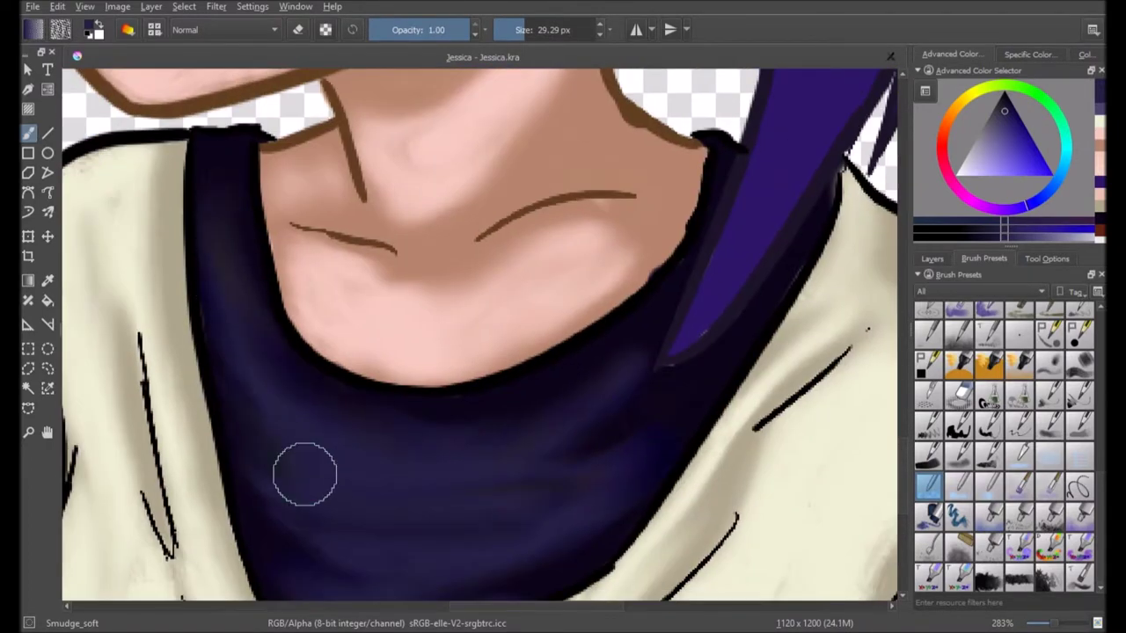
Add a soft white glow spot to the lower part of each iris with the FX_glow_add brush at 56.38 px
{"action": "scroll", "coordinate": [304, 475], "scroll_direction": "down", "scroll_amount": 5}
{"action": "scroll", "coordinate": [515, 390], "scroll_direction": "up", "scroll_amount": 2}
{"action": "left_click", "coordinate": [973, 166]}
{"action": "scroll", "coordinate": [1003, 440], "scroll_direction": "down", "scroll_amount": 3}
{"action": "left_click", "coordinate": [929, 438]}
{"action": "scroll", "coordinate": [519, 92], "scroll_direction": "up", "scroll_amount": 2}
{"action": "left_click", "coordinate": [521, 246]}
{"action": "left_click_drag", "start_coordinate": [521, 246], "coordinate": [862, 222]}
{"action": "left_click", "coordinate": [334, 230]}
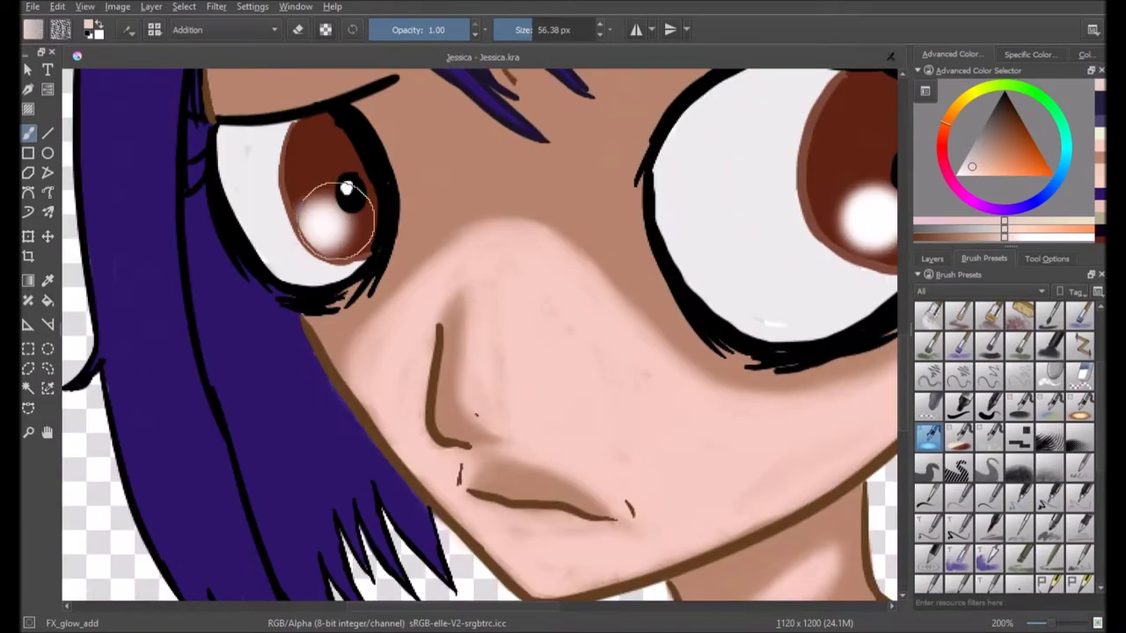
Shade the upper part of both irises dark brown on Layer 7 with the Bristle_frottis brush at 27 px
{"action": "key", "text": "minus"}
{"action": "left_click", "coordinate": [932, 258]}
{"action": "scroll", "coordinate": [320, 322], "scroll_direction": "up", "scroll_amount": 6}
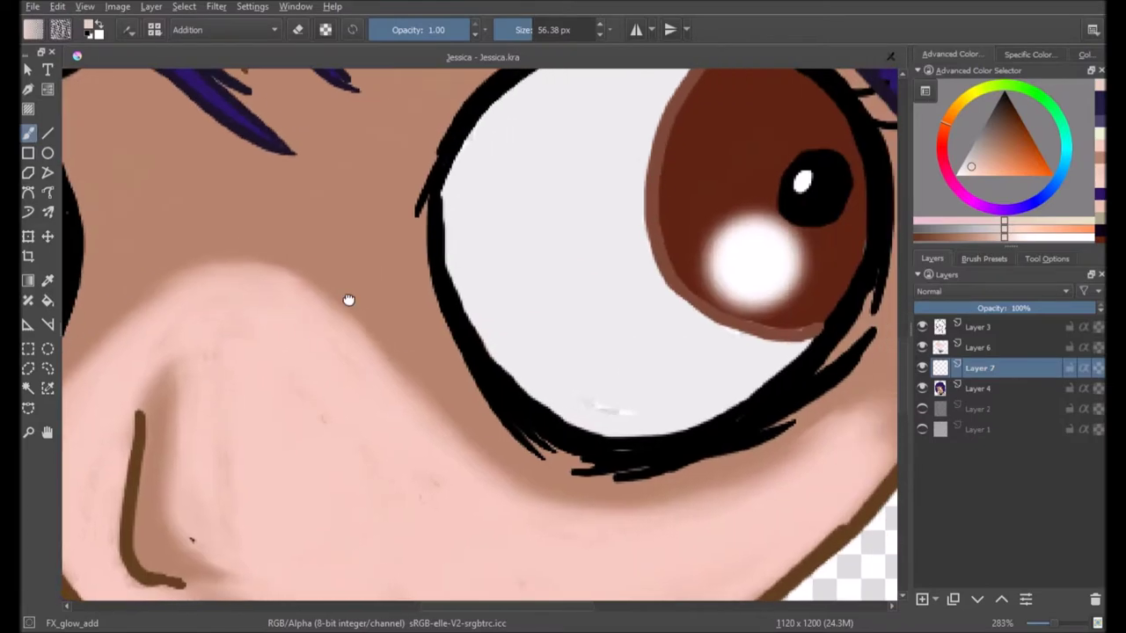
{"action": "left_click", "coordinate": [984, 259]}
{"action": "left_click", "coordinate": [1049, 376]}
{"action": "mouse_move", "coordinate": [672, 144]}
{"action": "left_mouse_down"}
{"action": "mouse_move", "coordinate": [784, 270]}
{"action": "mouse_move", "coordinate": [684, 241]}
{"action": "mouse_move", "coordinate": [721, 255]}
{"action": "left_mouse_up"}
{"action": "left_click_drag", "start_coordinate": [330, 246], "coordinate": [334, 176]}
{"action": "scroll", "coordinate": [352, 238], "scroll_direction": "down", "scroll_amount": 2}
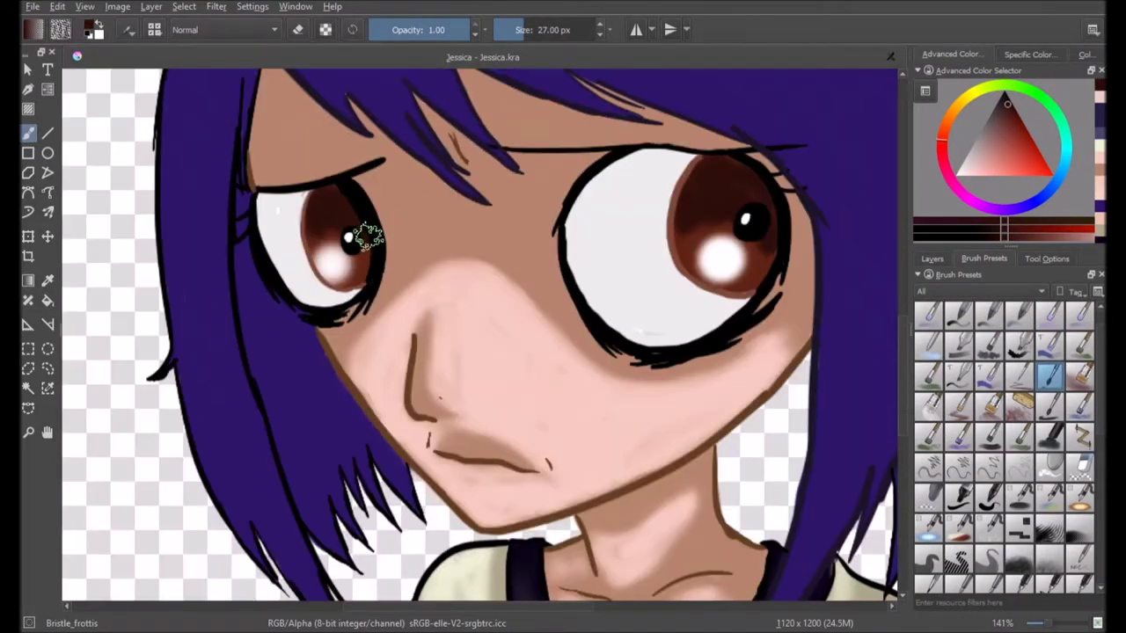
Blend the dark iris shading with the Smudge_soft brush at 19.83 px
{"action": "scroll", "coordinate": [1055, 467], "scroll_direction": "down", "scroll_amount": 3}
{"action": "left_click", "coordinate": [928, 485]}
{"action": "scroll", "coordinate": [703, 264], "scroll_direction": "up", "scroll_amount": 1}
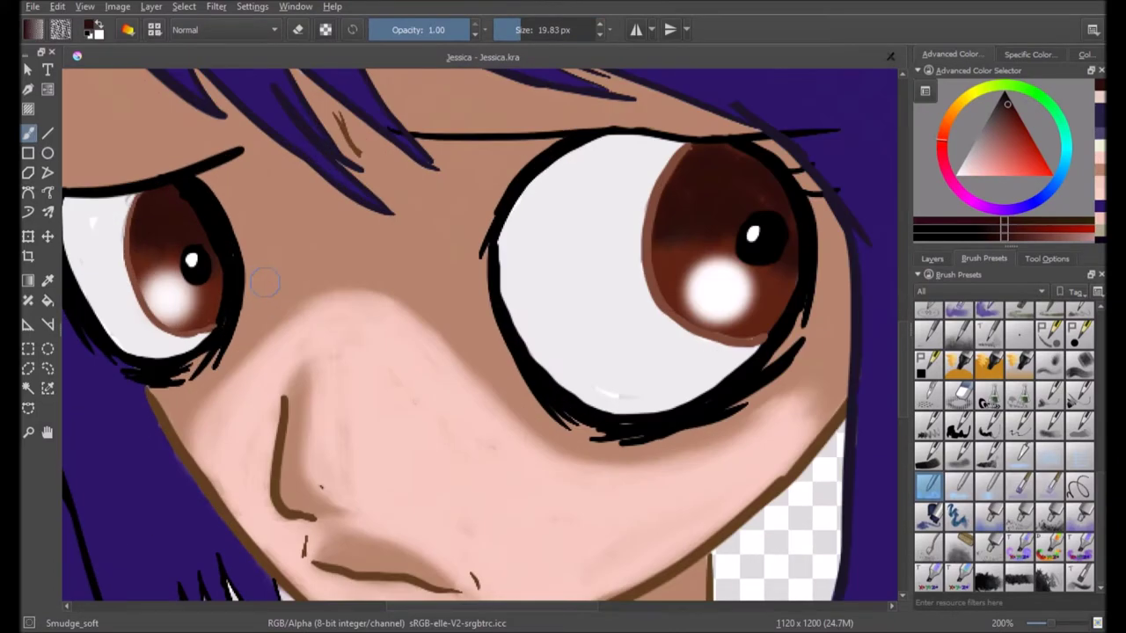
Shade the skin around the smaller eye and its brow dark brown with the Bristle_frottis brush at 21.53 px
{"action": "left_click", "coordinate": [492, 282], "text": "ctrl"}
{"action": "scroll", "coordinate": [990, 378], "scroll_direction": "down", "scroll_amount": 3}
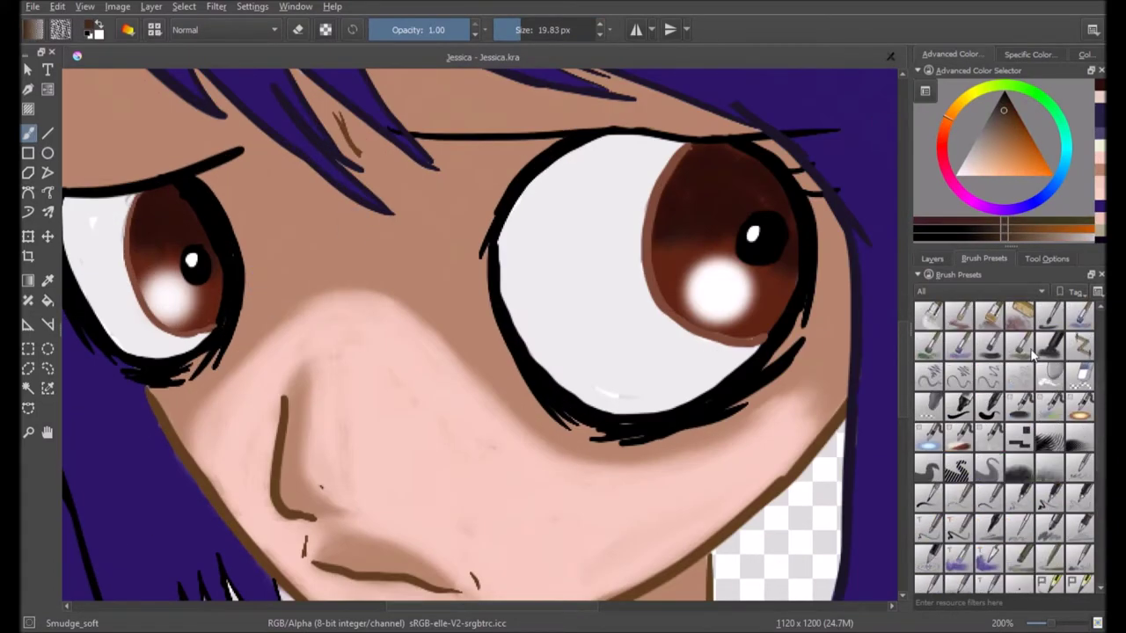
{"action": "scroll", "coordinate": [989, 378], "scroll_direction": "up", "scroll_amount": 3}
{"action": "left_click", "coordinate": [1049, 376]}
{"action": "left_click_drag", "start_coordinate": [265, 203], "coordinate": [295, 229]}
{"action": "left_click_drag", "start_coordinate": [517, 36], "coordinate": [546, 31]}
{"action": "left_click_drag", "start_coordinate": [105, 211], "coordinate": [295, 345]}
{"action": "mouse_move", "coordinate": [291, 343]}
{"action": "left_mouse_down"}
{"action": "mouse_move", "coordinate": [283, 263]}
{"action": "mouse_move", "coordinate": [303, 343]}
{"action": "left_mouse_up"}
{"action": "key", "text": "ctrl+z"}
{"action": "left_click_drag", "start_coordinate": [445, 496], "coordinate": [450, 411]}
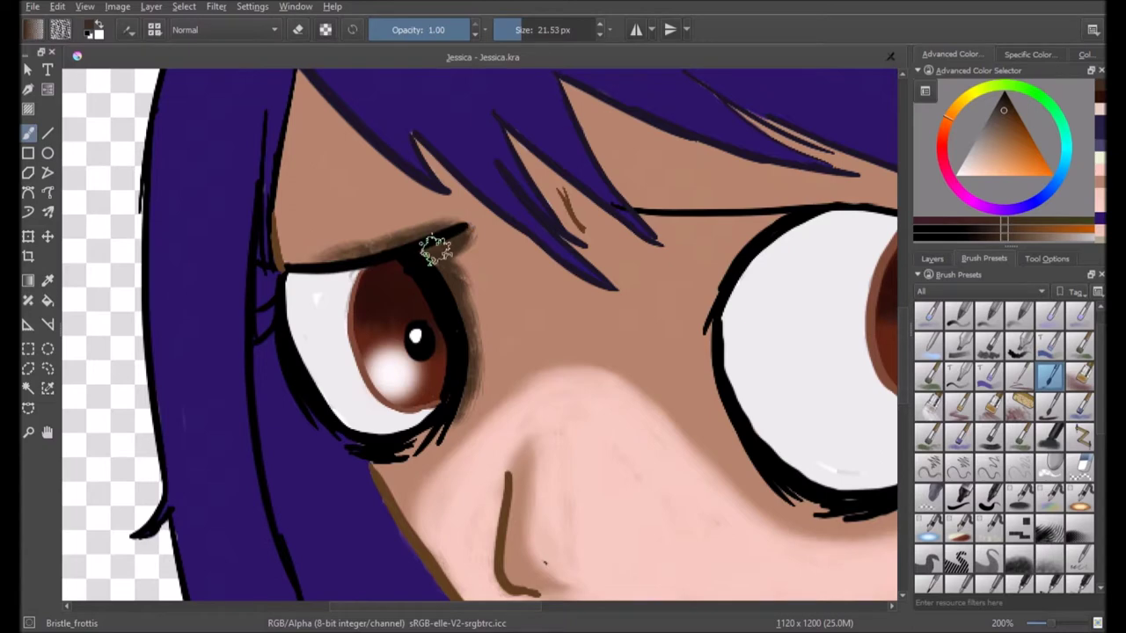
Paint dark brown cast shadows on the forehead and nose bridge beneath the fringe strands
{"action": "left_click_drag", "start_coordinate": [503, 229], "coordinate": [694, 364]}
{"action": "left_click_drag", "start_coordinate": [519, 151], "coordinate": [617, 245]}
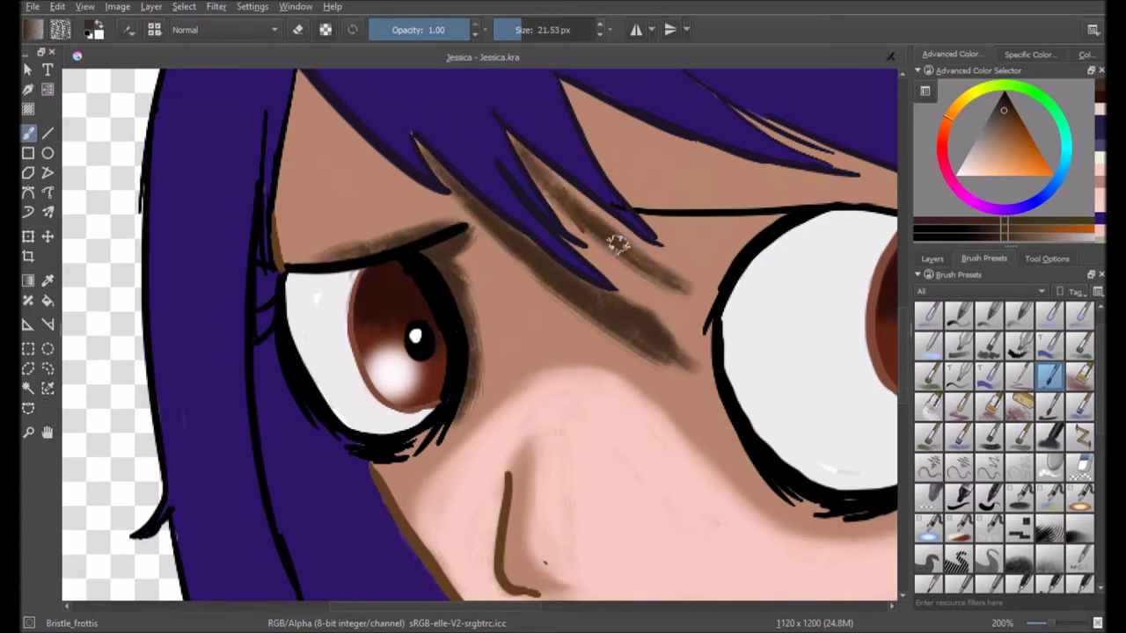
{"action": "left_click_drag", "start_coordinate": [485, 228], "coordinate": [516, 287]}
{"action": "mouse_move", "coordinate": [338, 154]}
{"action": "left_mouse_down"}
{"action": "mouse_move", "coordinate": [436, 236]}
{"action": "mouse_move", "coordinate": [238, 147]}
{"action": "left_mouse_up"}
{"action": "left_click_drag", "start_coordinate": [396, 123], "coordinate": [674, 184]}
{"action": "left_click_drag", "start_coordinate": [378, 88], "coordinate": [533, 167]}
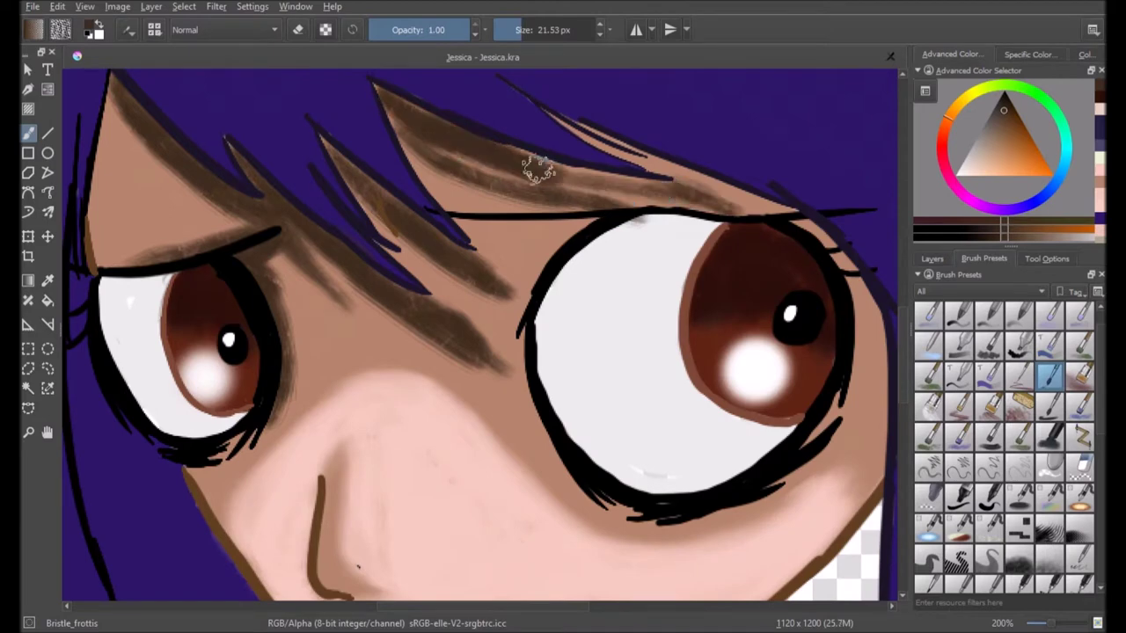
{"action": "left_click_drag", "start_coordinate": [713, 216], "coordinate": [487, 165]}
Add dark brown shadows beside the large eye, under the jaw, and along the neck and collarbones
{"action": "left_click_drag", "start_coordinate": [605, 409], "coordinate": [571, 303]}
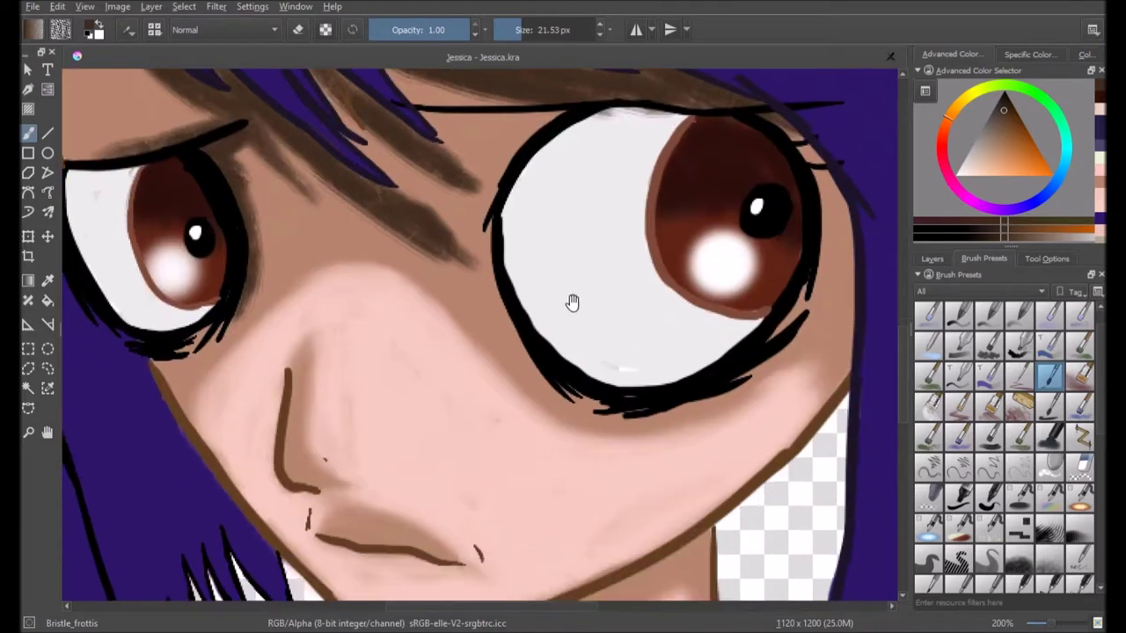
{"action": "left_click_drag", "start_coordinate": [582, 599], "coordinate": [563, 352]}
{"action": "left_click_drag", "start_coordinate": [563, 352], "coordinate": [677, 313]}
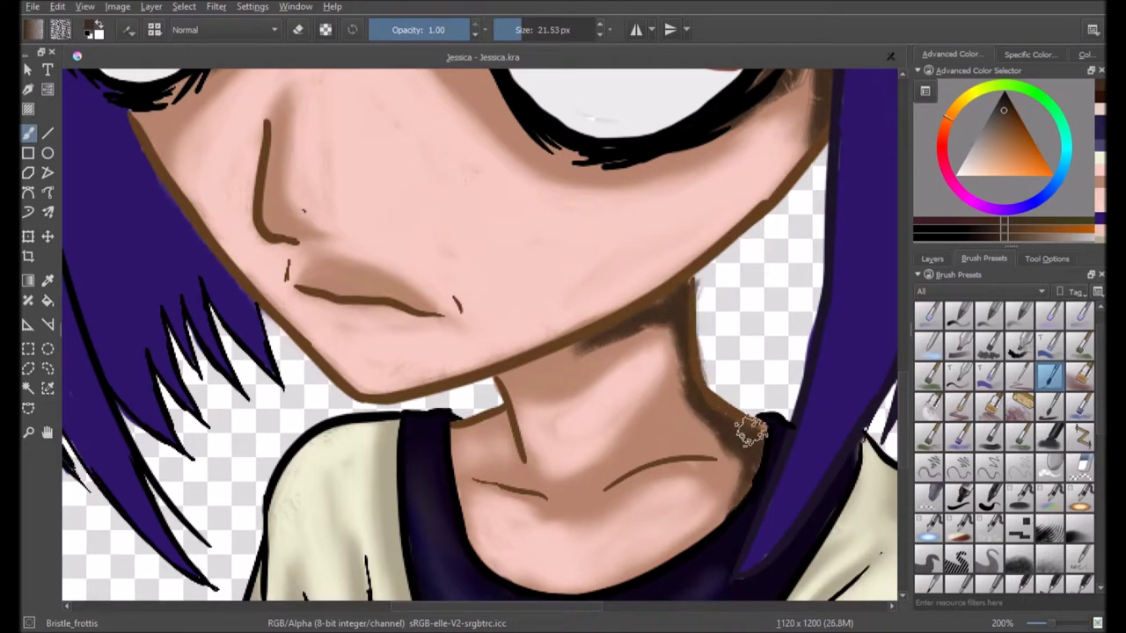
{"action": "left_click_drag", "start_coordinate": [749, 431], "coordinate": [639, 233]}
{"action": "scroll", "coordinate": [421, 291], "scroll_direction": "up", "scroll_amount": 10}
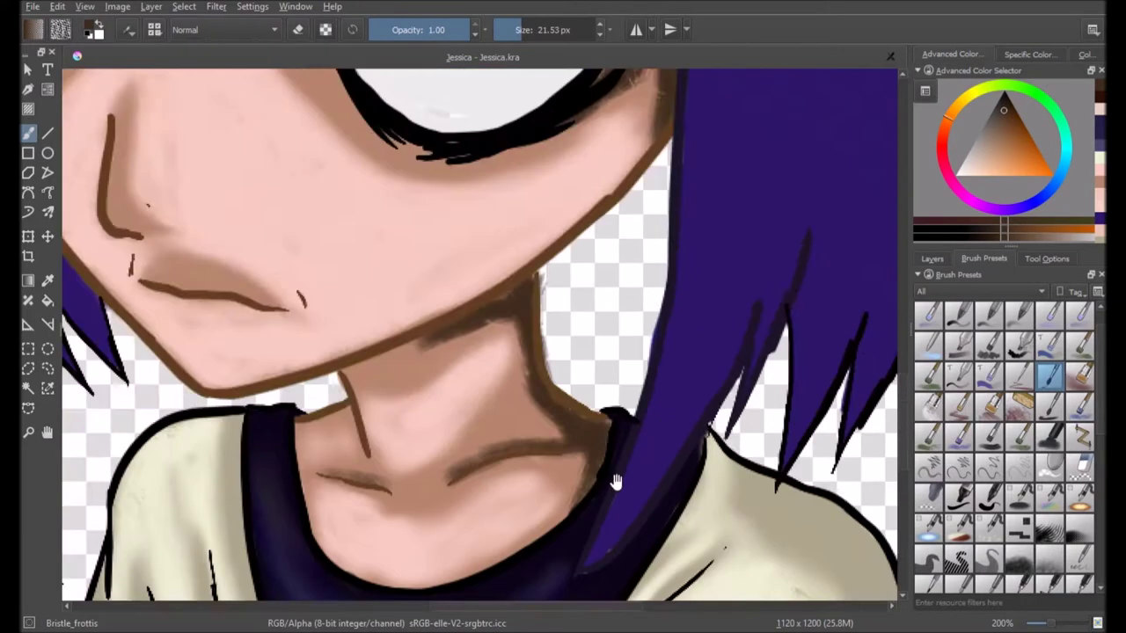
{"action": "scroll", "coordinate": [181, 317], "scroll_direction": "down", "scroll_amount": 5}
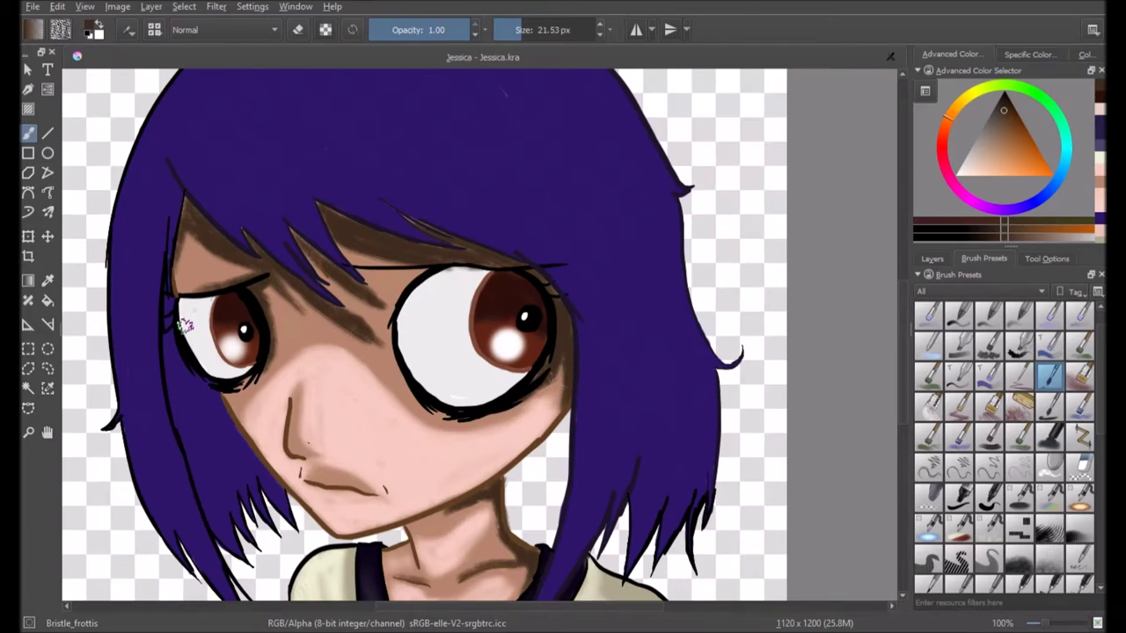
Shade the right shoulder and sleeve folds of the cream jacket with a dark olive brown at 21.53 px
{"action": "scroll", "coordinate": [452, 252], "scroll_direction": "down", "scroll_amount": 10}
{"action": "scroll", "coordinate": [527, 220], "scroll_direction": "up", "scroll_amount": 6}
{"action": "left_click", "coordinate": [685, 174], "text": "ctrl"}
{"action": "mouse_move", "coordinate": [685, 174]}
{"action": "left_mouse_down"}
{"action": "mouse_move", "coordinate": [809, 263]}
{"action": "mouse_move", "coordinate": [835, 387]}
{"action": "left_mouse_up"}
{"action": "scroll", "coordinate": [674, 364], "scroll_direction": "down", "scroll_amount": 5}
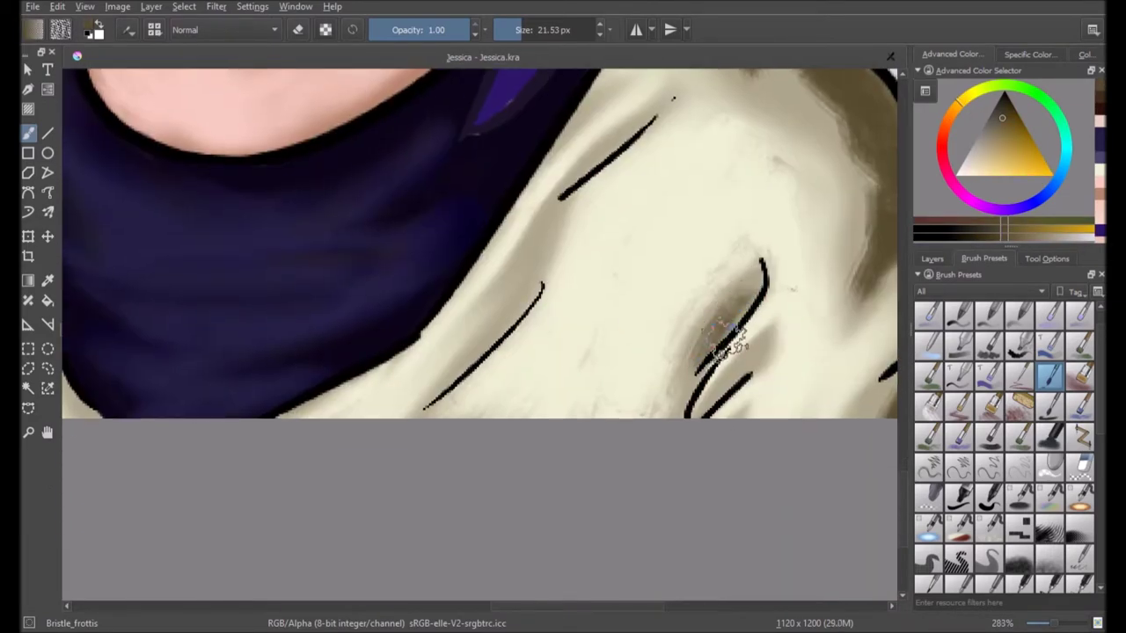
Shade the folds on the left side of the jacket dark olive brown with the brush at 12.66 px
{"action": "left_click", "coordinate": [518, 34]}
{"action": "scroll", "coordinate": [730, 378], "scroll_direction": "left", "scroll_amount": 10}
{"action": "mouse_move", "coordinate": [326, 159]}
{"action": "left_mouse_down"}
{"action": "mouse_move", "coordinate": [339, 297]}
{"action": "mouse_move", "coordinate": [330, 345]}
{"action": "left_mouse_up"}
{"action": "scroll", "coordinate": [260, 387], "scroll_direction": "up", "scroll_amount": 1}
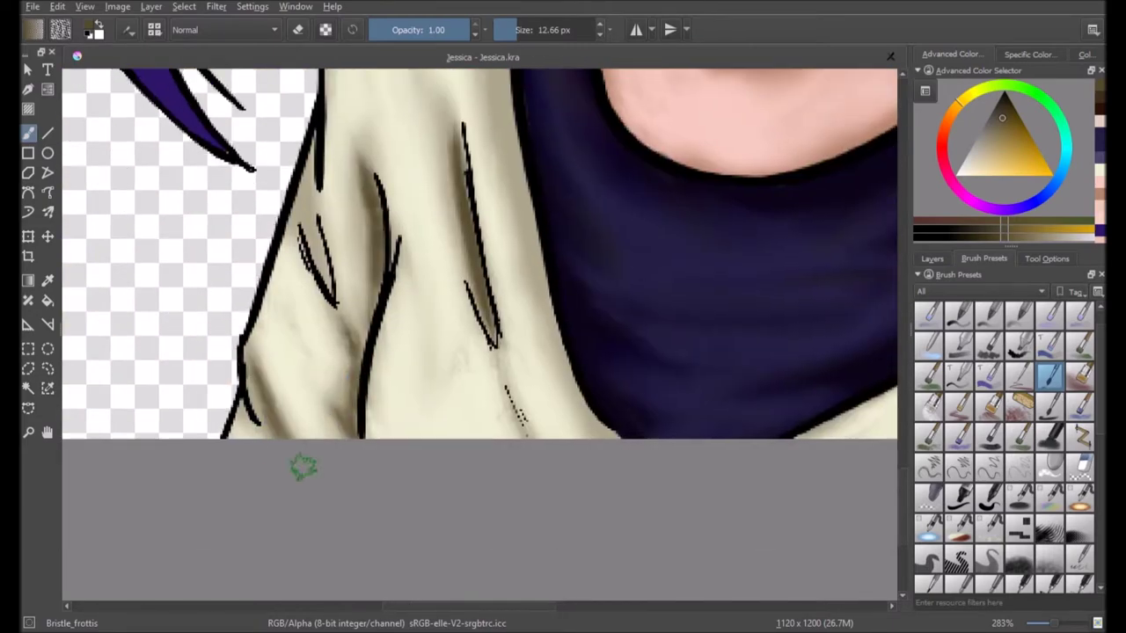
{"action": "scroll", "coordinate": [312, 227], "scroll_direction": "down", "scroll_amount": 3}
{"action": "scroll", "coordinate": [550, 402], "scroll_direction": "up", "scroll_amount": 3}
{"action": "mouse_move", "coordinate": [550, 402]}
{"action": "left_mouse_down"}
{"action": "mouse_move", "coordinate": [488, 295]}
{"action": "mouse_move", "coordinate": [548, 326]}
{"action": "left_mouse_up"}
{"action": "scroll", "coordinate": [625, 226], "scroll_direction": "down", "scroll_amount": 5}
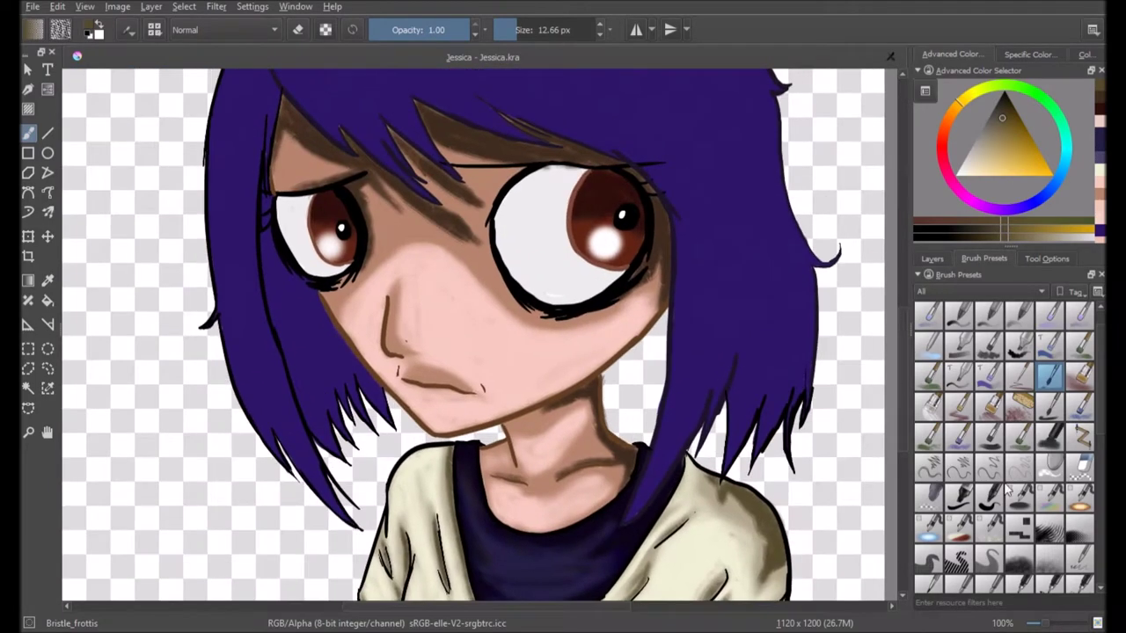
Blend the dark brown shadows under the fringe and around both eyes with the Smudge_soft brush at 19.83 px
{"action": "scroll", "coordinate": [1012, 492], "scroll_direction": "up", "scroll_amount": 3}
{"action": "left_click", "coordinate": [928, 497]}
{"action": "scroll", "coordinate": [405, 88], "scroll_direction": "up", "scroll_amount": 2}
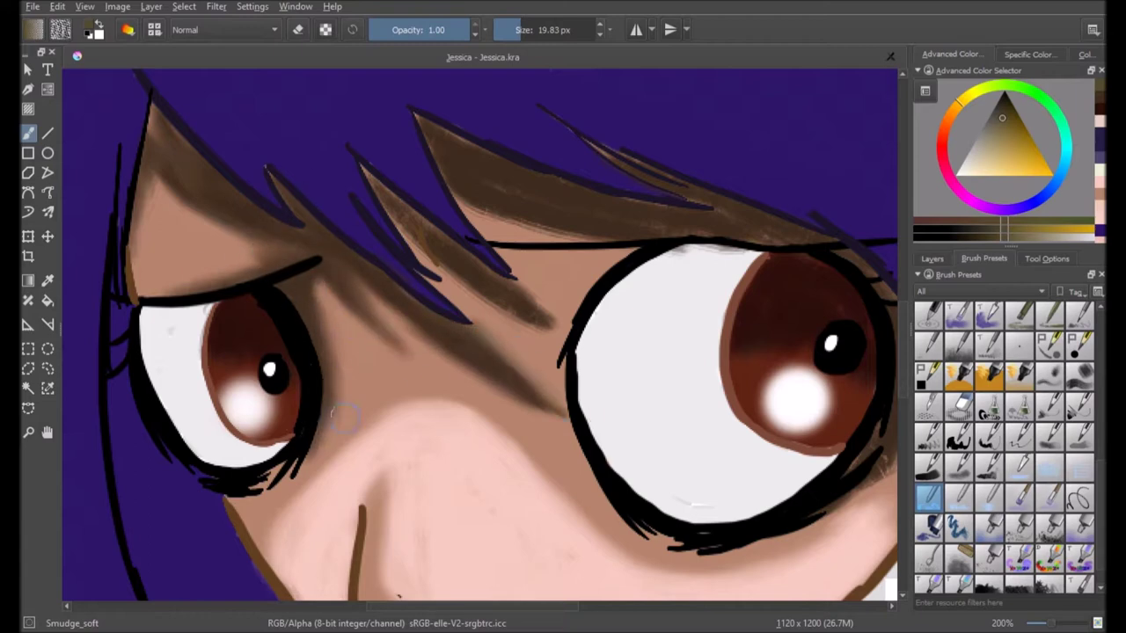
{"action": "mouse_move", "coordinate": [475, 203]}
{"action": "left_mouse_down"}
{"action": "mouse_move", "coordinate": [636, 227]}
{"action": "mouse_move", "coordinate": [491, 165]}
{"action": "mouse_move", "coordinate": [636, 214]}
{"action": "mouse_move", "coordinate": [644, 182]}
{"action": "mouse_move", "coordinate": [658, 176]}
{"action": "mouse_move", "coordinate": [711, 211]}
{"action": "mouse_move", "coordinate": [711, 221]}
{"action": "mouse_move", "coordinate": [561, 244]}
{"action": "left_mouse_up"}
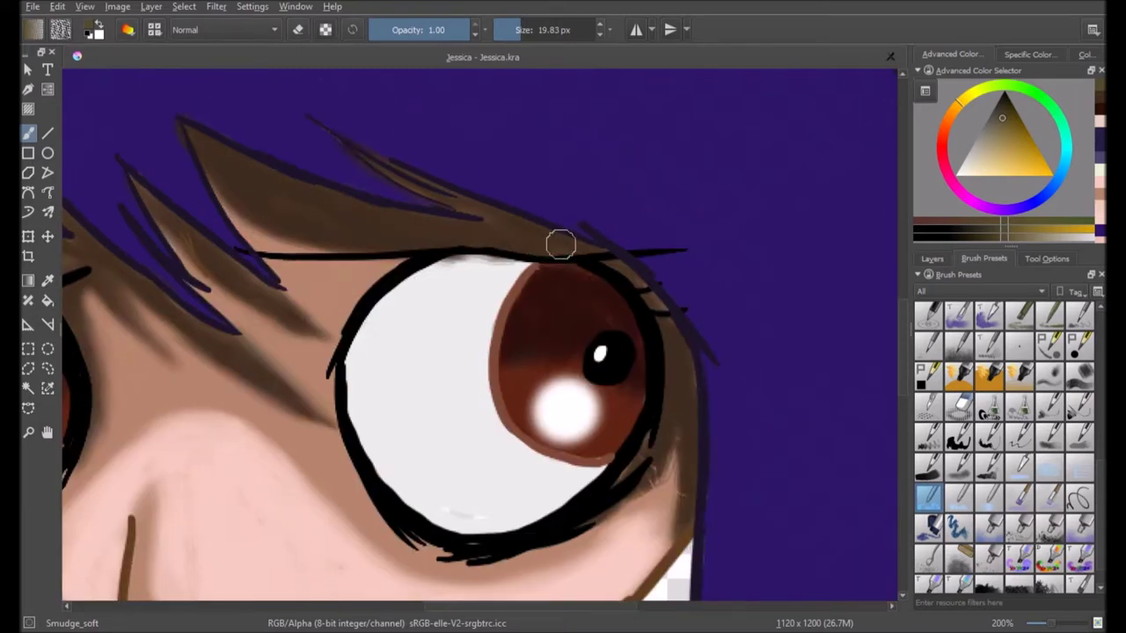
{"action": "left_click_drag", "start_coordinate": [667, 478], "coordinate": [645, 327]}
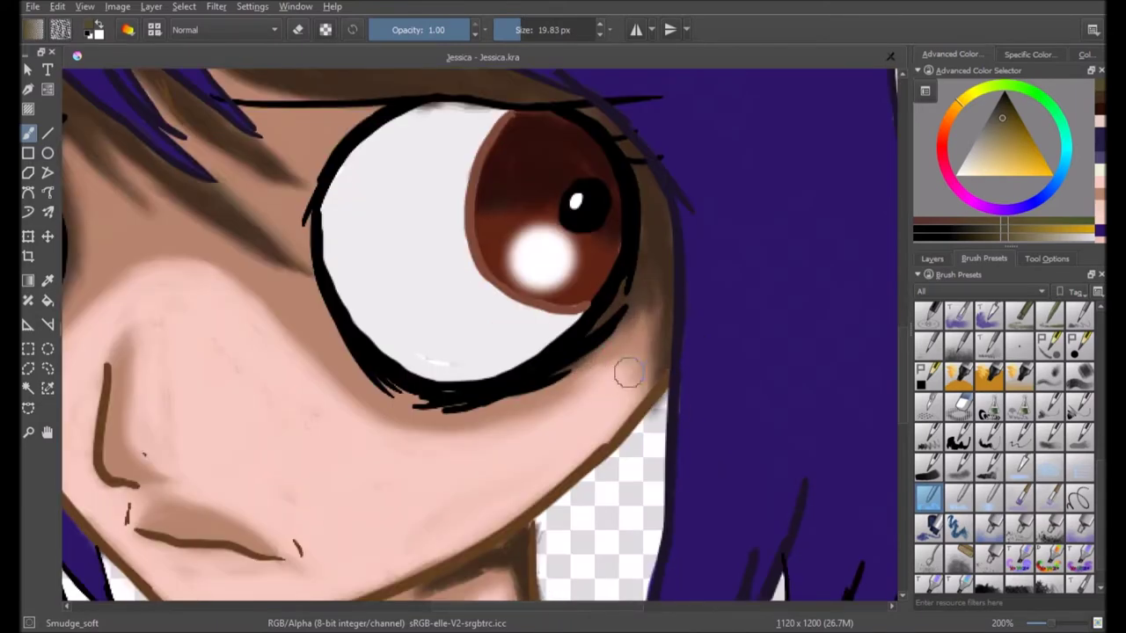
Blend the dark shadows on the neck, collarbones and both sides of the jacket with the Smudge_soft brush
{"action": "left_click_drag", "start_coordinate": [628, 373], "coordinate": [703, 96]}
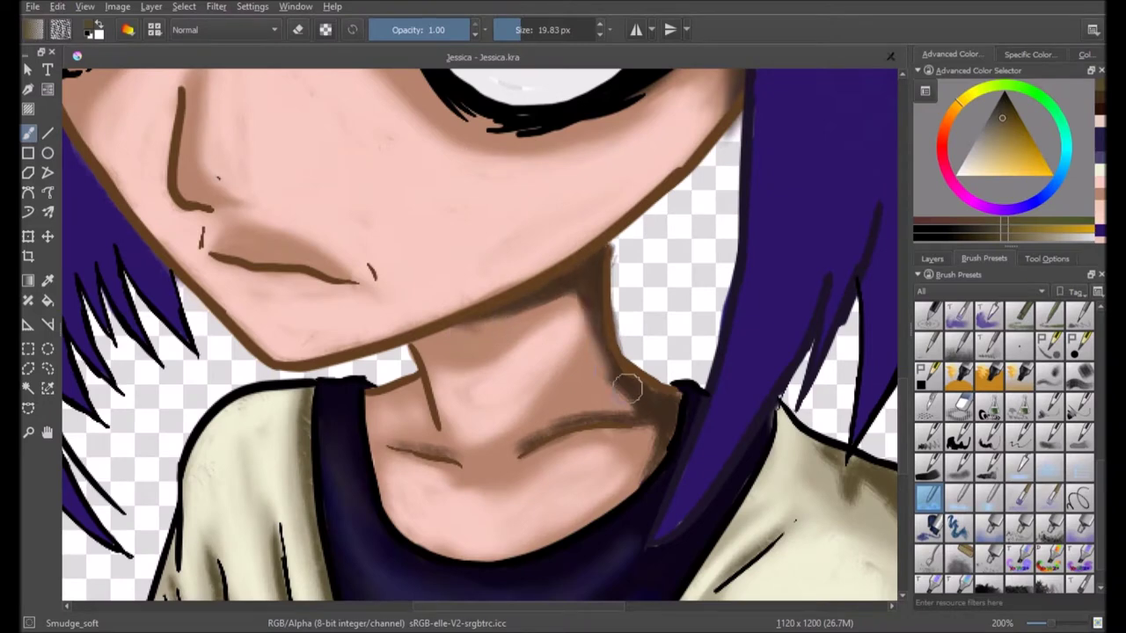
{"action": "left_click_drag", "start_coordinate": [585, 425], "coordinate": [546, 262]}
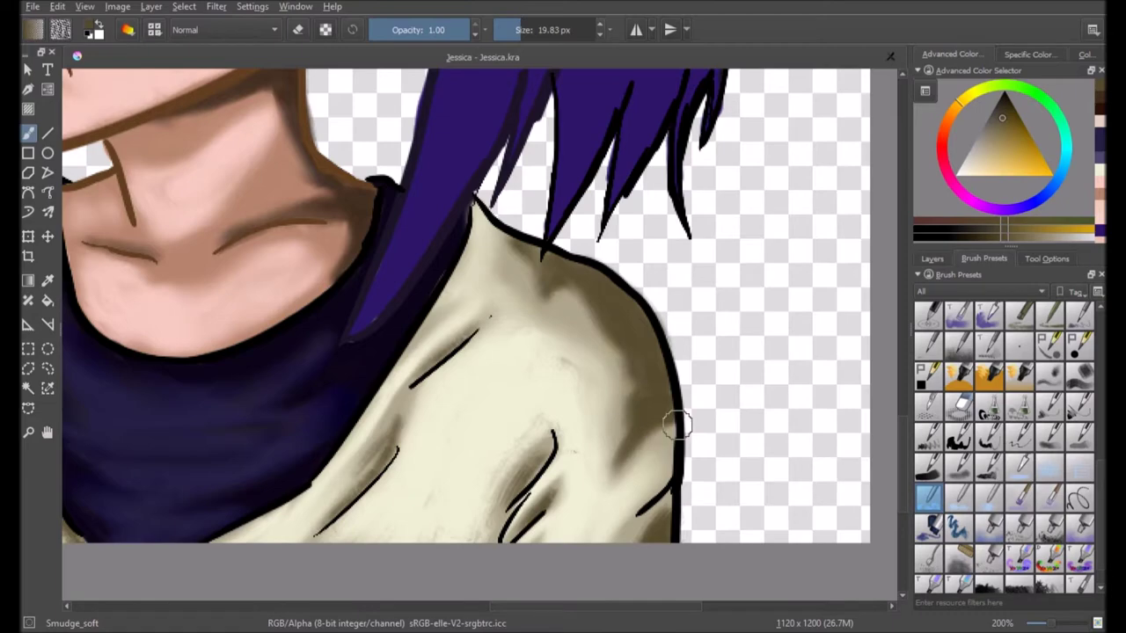
{"action": "left_click_drag", "start_coordinate": [651, 379], "coordinate": [611, 228]}
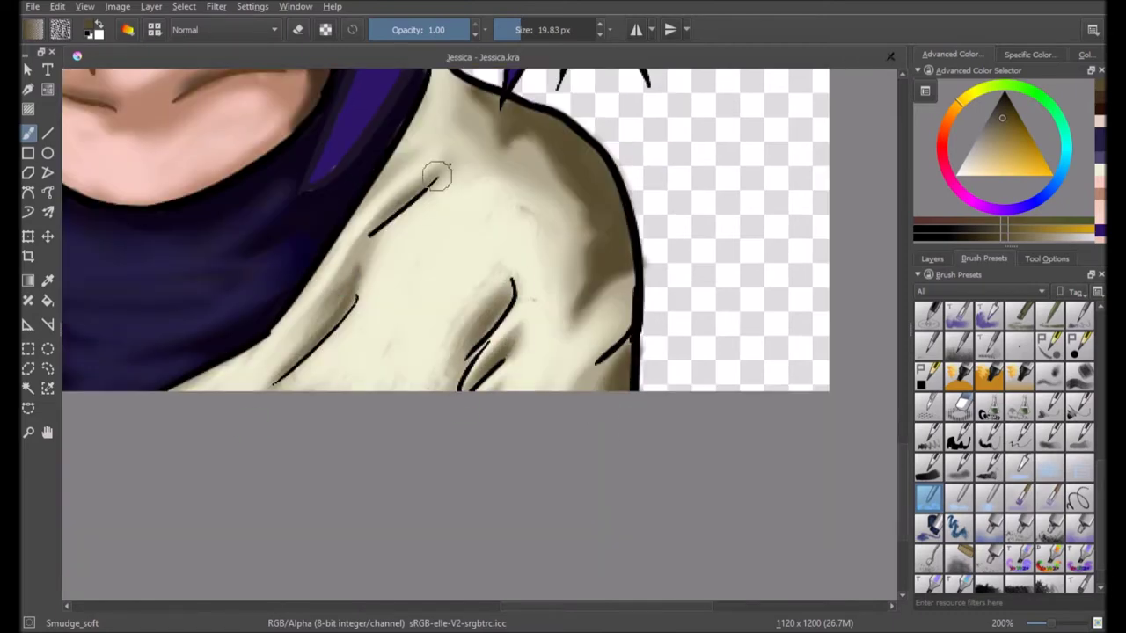
{"action": "left_click_drag", "start_coordinate": [372, 227], "coordinate": [635, 289]}
{"action": "left_click_drag", "start_coordinate": [457, 377], "coordinate": [329, 161]}
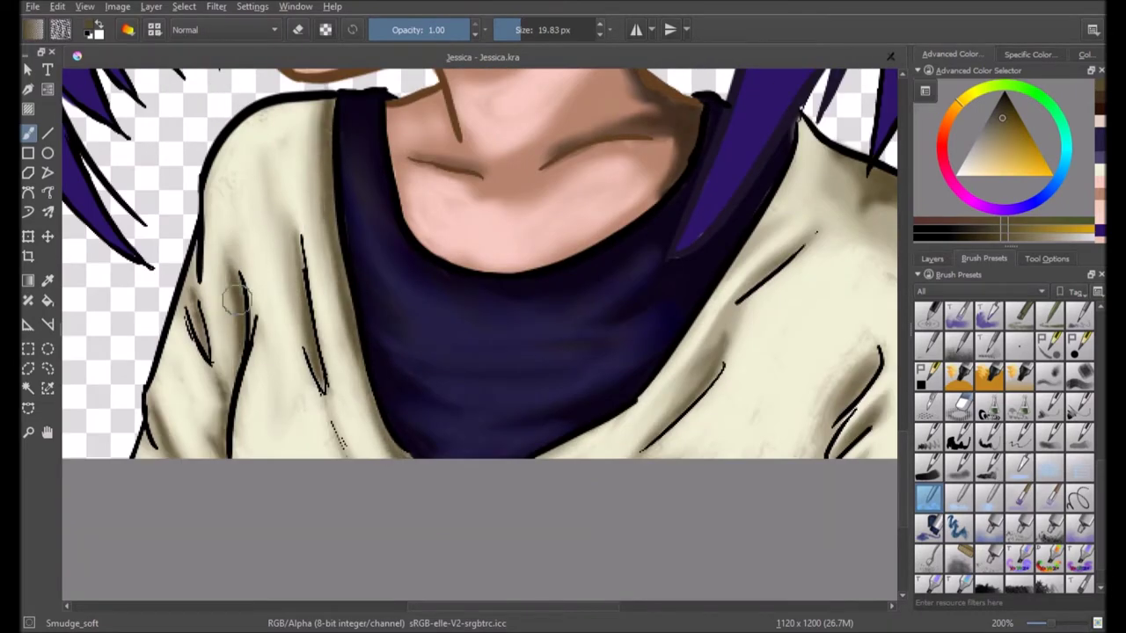
{"action": "scroll", "coordinate": [352, 369], "scroll_direction": "up", "scroll_amount": 2}
{"action": "scroll", "coordinate": [409, 491], "scroll_direction": "down", "scroll_amount": 4}
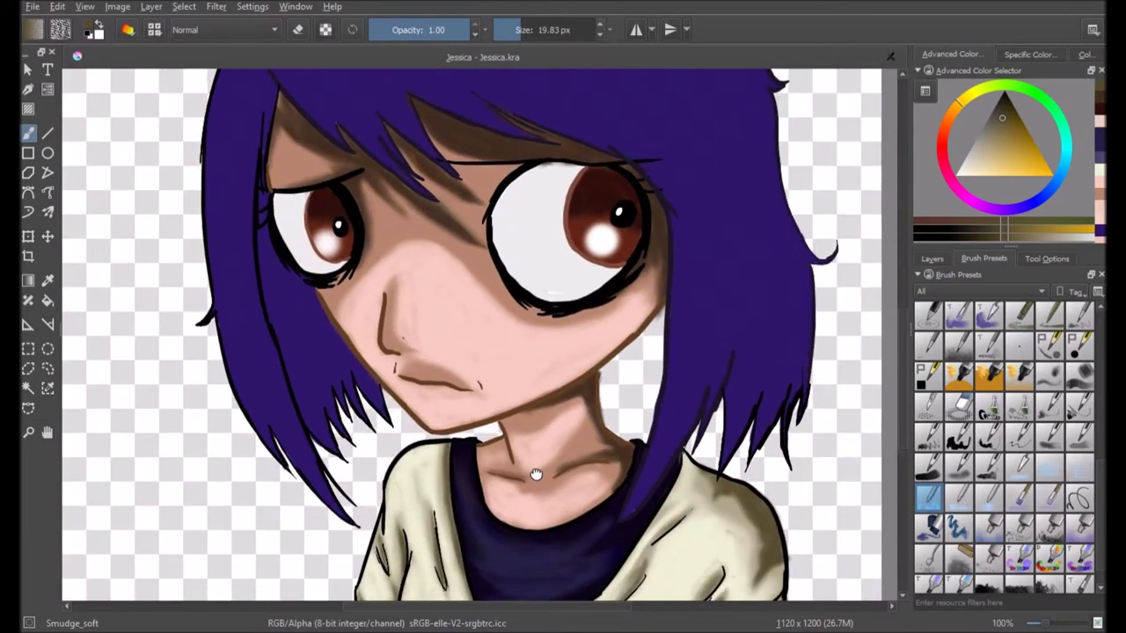
Soften the highlights on the face, neck and jacket on Layer 6 with the Blender_Blur brush at 31.49 px
{"action": "left_click", "coordinate": [932, 259]}
{"action": "left_click", "coordinate": [965, 258]}
{"action": "left_click", "coordinate": [928, 377]}
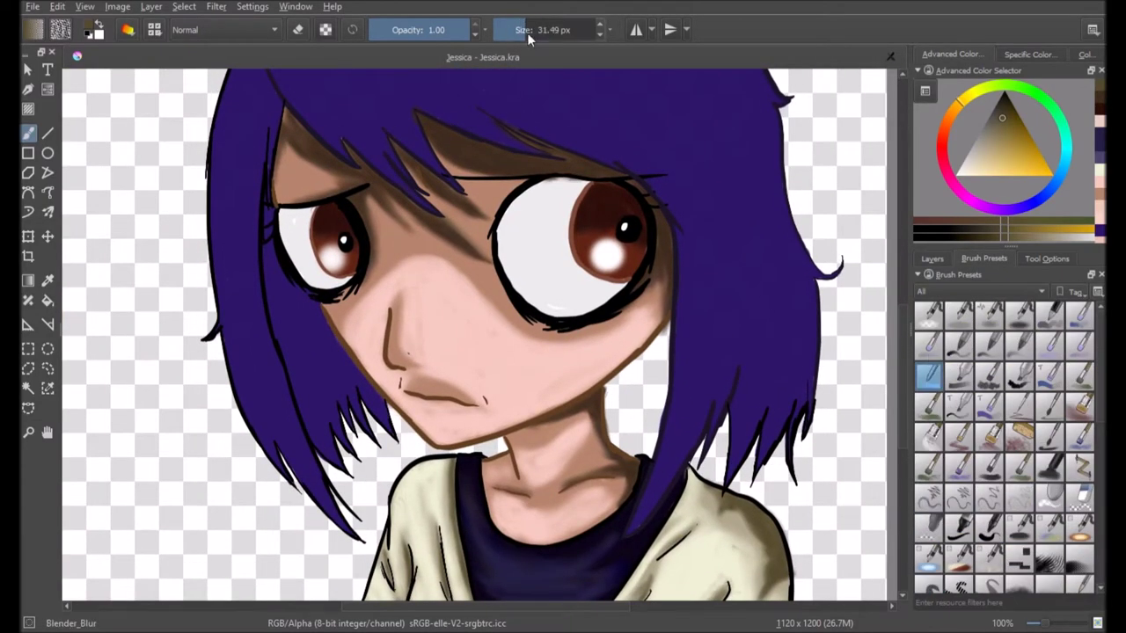
{"action": "scroll", "coordinate": [334, 360], "scroll_direction": "up", "scroll_amount": 2}
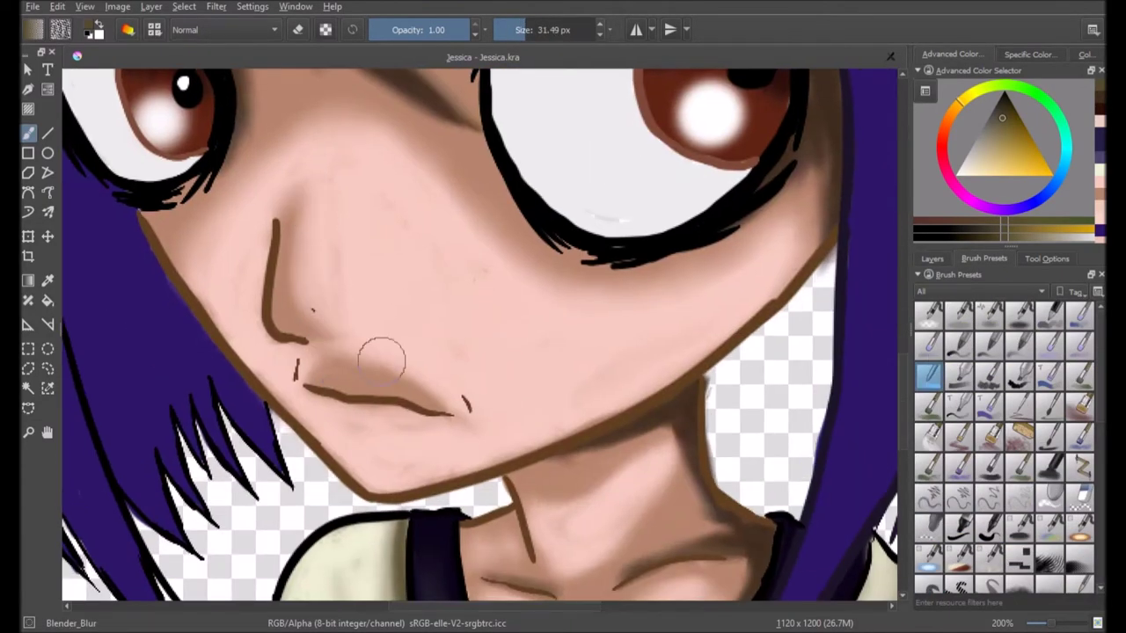
{"action": "scroll", "coordinate": [339, 382], "scroll_direction": "down", "scroll_amount": 4}
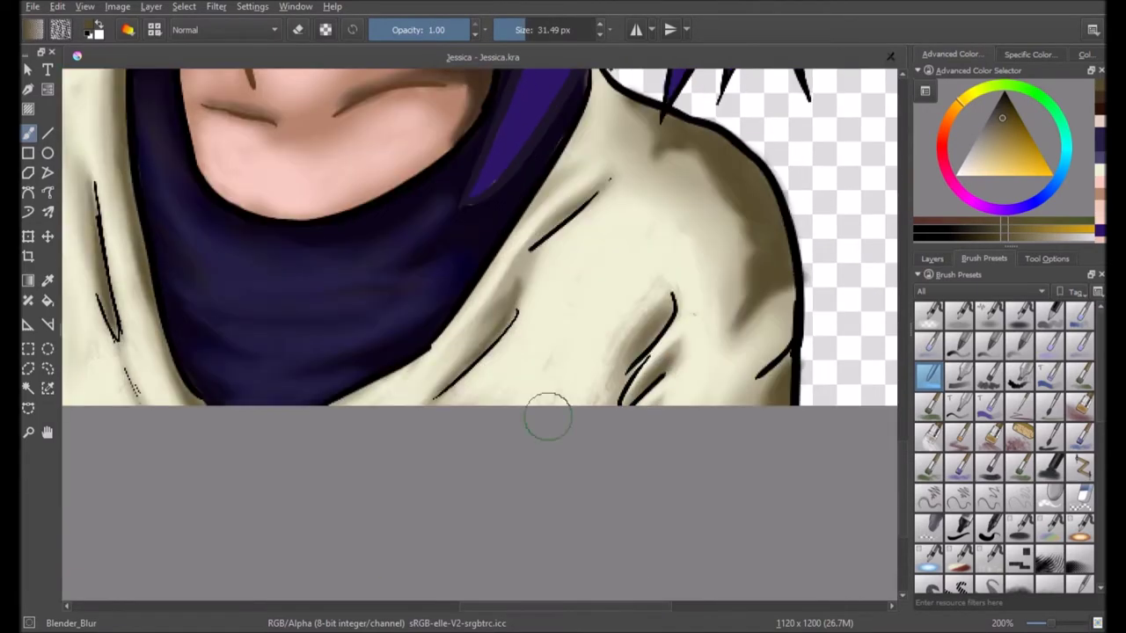
{"action": "scroll", "coordinate": [182, 432], "scroll_direction": "up", "scroll_amount": 5}
{"action": "scroll", "coordinate": [483, 532], "scroll_direction": "down", "scroll_amount": 3}
{"action": "scroll", "coordinate": [483, 533], "scroll_direction": "down", "scroll_amount": 2}
{"action": "scroll", "coordinate": [272, 302], "scroll_direction": "up", "scroll_amount": 6}
Compare the portrait with Layer 6 hidden, and blur the face and neck shadows on Layer 7 with Blender_Blur at 19.83 px
{"action": "left_click", "coordinate": [932, 259]}
{"action": "left_click", "coordinate": [922, 347]}
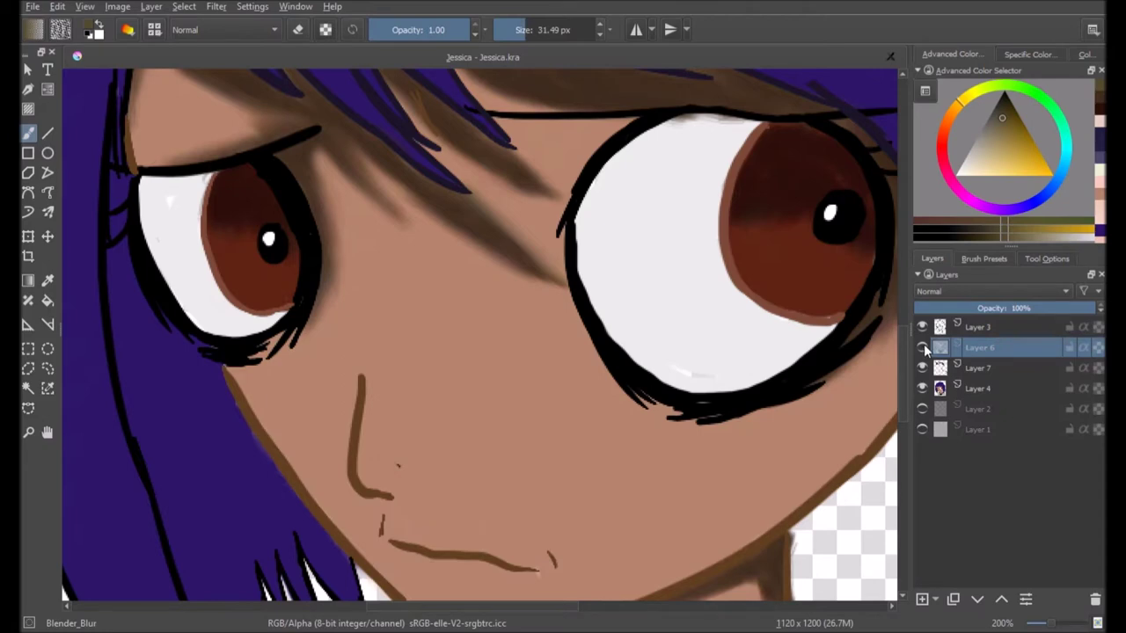
{"action": "left_click", "coordinate": [922, 346]}
{"action": "scroll", "coordinate": [396, 221], "scroll_direction": "up", "scroll_amount": 2}
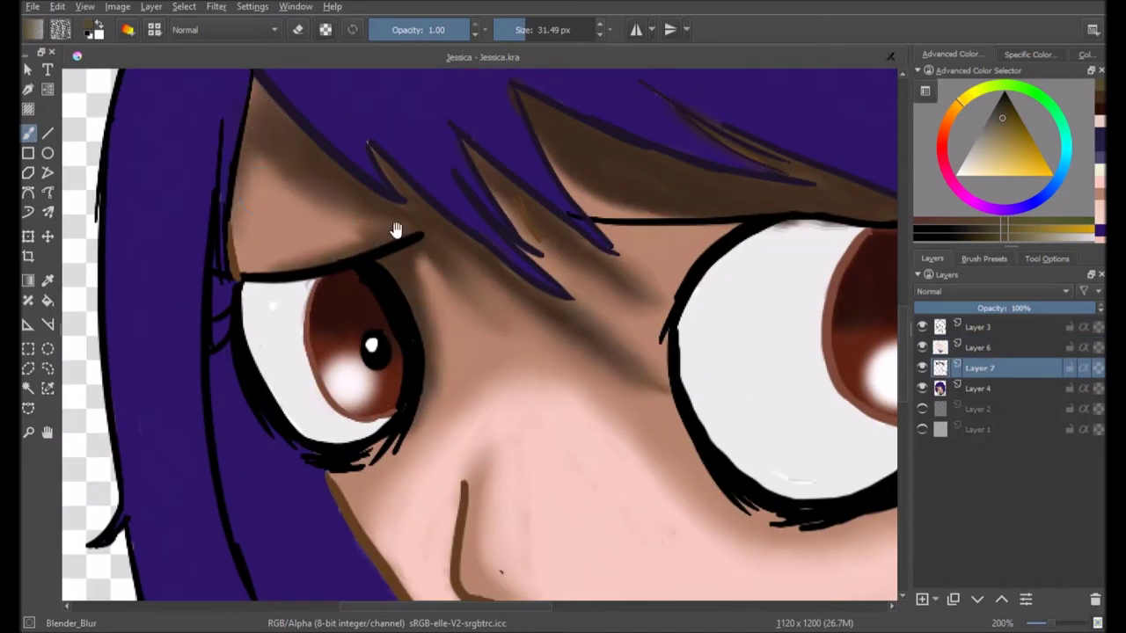
{"action": "scroll", "coordinate": [407, 220], "scroll_direction": "right", "scroll_amount": 3}
{"action": "scroll", "coordinate": [407, 220], "scroll_direction": "right", "scroll_amount": 3}
{"action": "scroll", "coordinate": [570, 361], "scroll_direction": "down", "scroll_amount": 4}
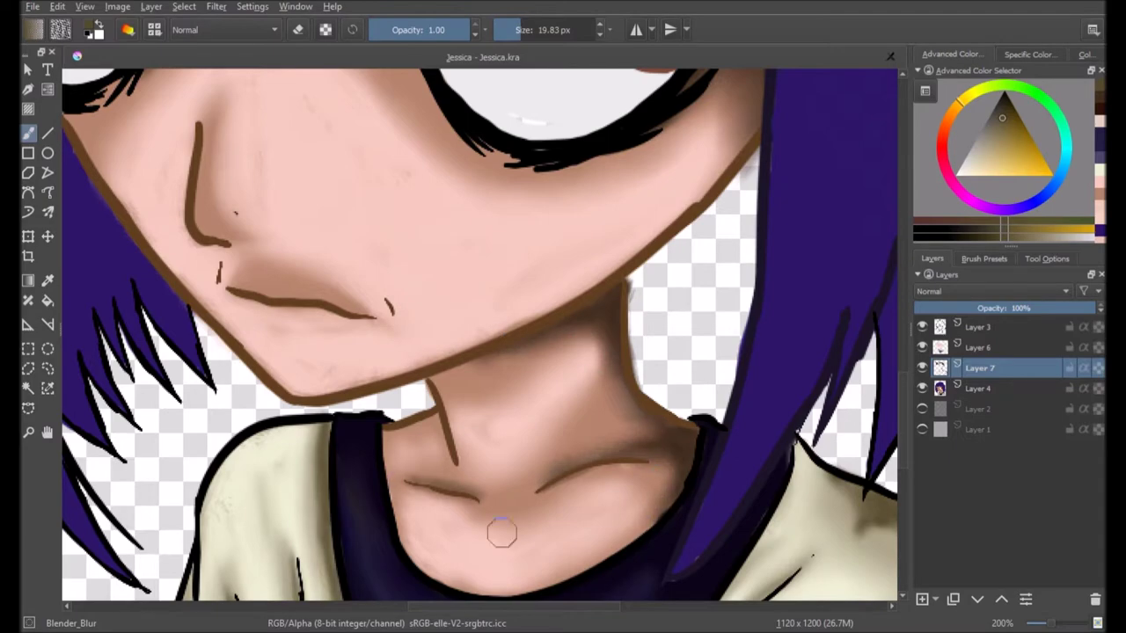
Blur the dark shoulder and fold shadows of the jacket on Layer 7
{"action": "scroll", "coordinate": [501, 532], "scroll_direction": "down", "scroll_amount": 3}
{"action": "scroll", "coordinate": [527, 396], "scroll_direction": "right", "scroll_amount": 3}
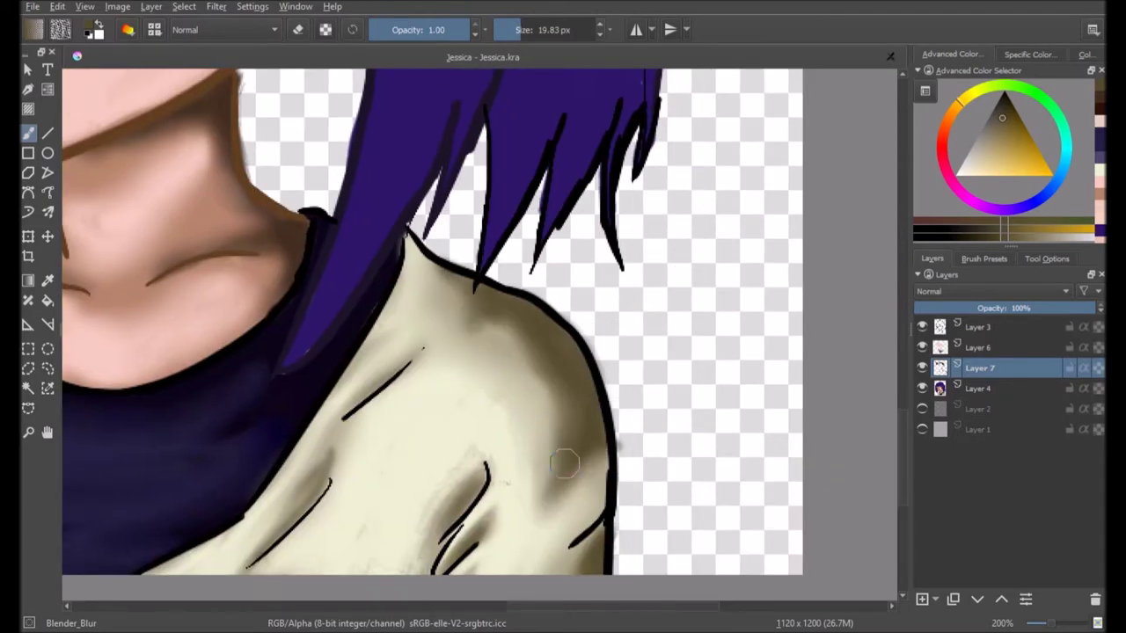
{"action": "scroll", "coordinate": [502, 405], "scroll_direction": "down", "scroll_amount": 3}
{"action": "scroll", "coordinate": [624, 118], "scroll_direction": "left", "scroll_amount": 5}
{"action": "scroll", "coordinate": [259, 402], "scroll_direction": "up", "scroll_amount": 3}
{"action": "scroll", "coordinate": [260, 402], "scroll_direction": "down", "scroll_amount": 3}
{"action": "scroll", "coordinate": [209, 445], "scroll_direction": "down", "scroll_amount": 3}
{"action": "scroll", "coordinate": [402, 256], "scroll_direction": "up", "scroll_amount": 3}
{"action": "scroll", "coordinate": [402, 256], "scroll_direction": "up", "scroll_amount": 3}
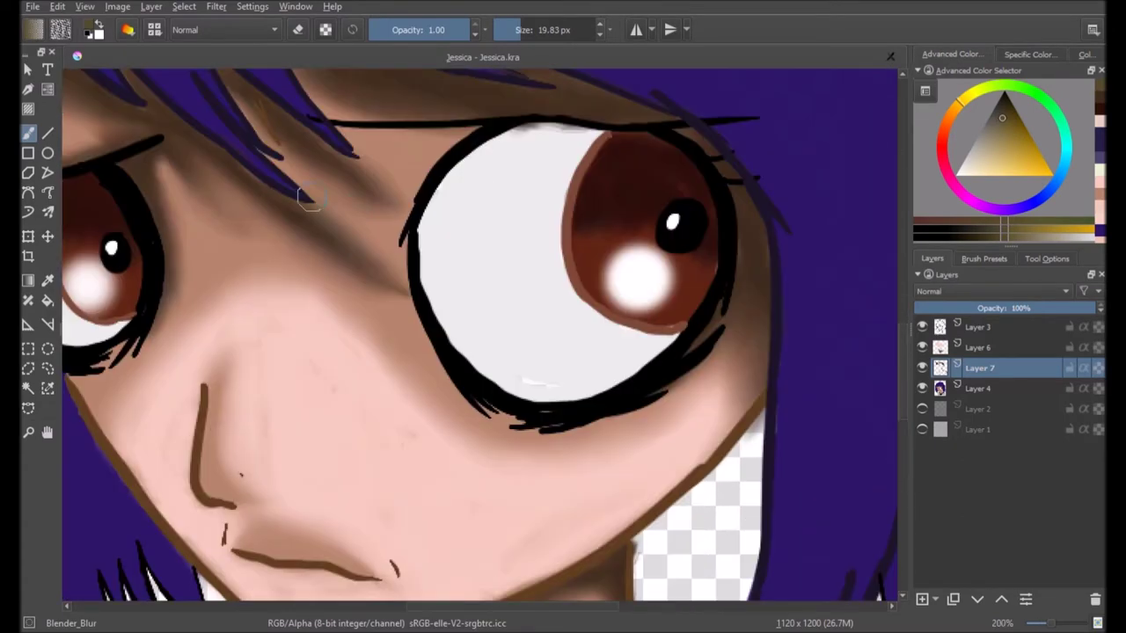
Touch up the dark brown shadows along the fringe edges with the Bristle_frottis brush at 13.92 px
{"action": "left_click", "coordinate": [983, 259]}
{"action": "left_click", "coordinate": [1049, 406]}
{"action": "scroll", "coordinate": [242, 171], "scroll_direction": "up", "scroll_amount": 1}
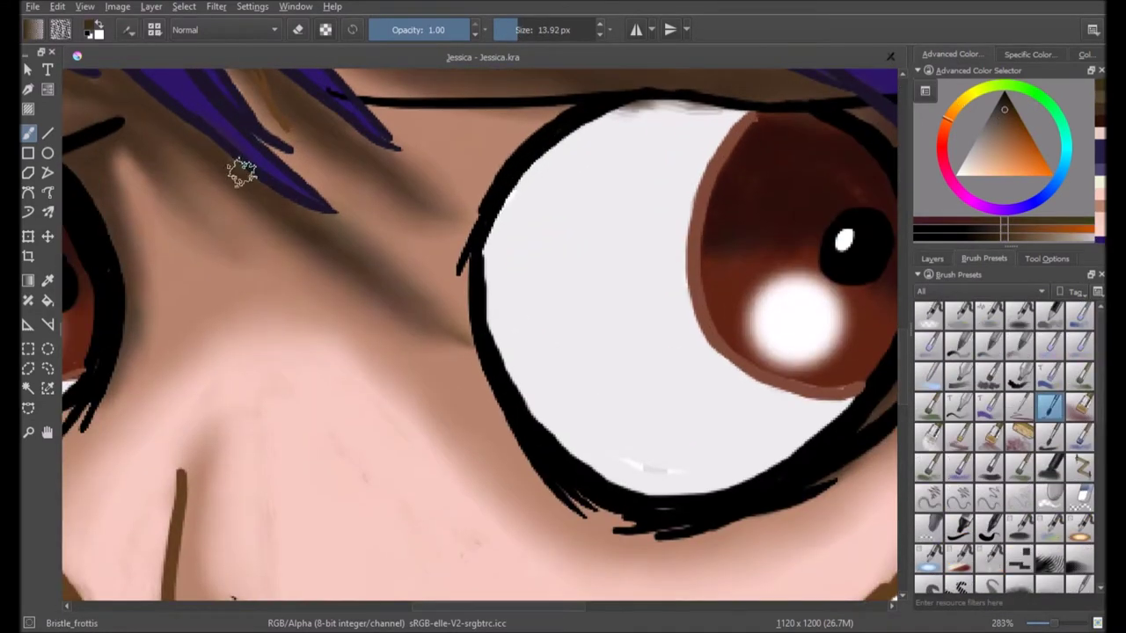
{"action": "scroll", "coordinate": [378, 297], "scroll_direction": "up", "scroll_amount": 3}
{"action": "scroll", "coordinate": [378, 297], "scroll_direction": "left", "scroll_amount": 5}
{"action": "scroll", "coordinate": [294, 209], "scroll_direction": "right", "scroll_amount": 3}
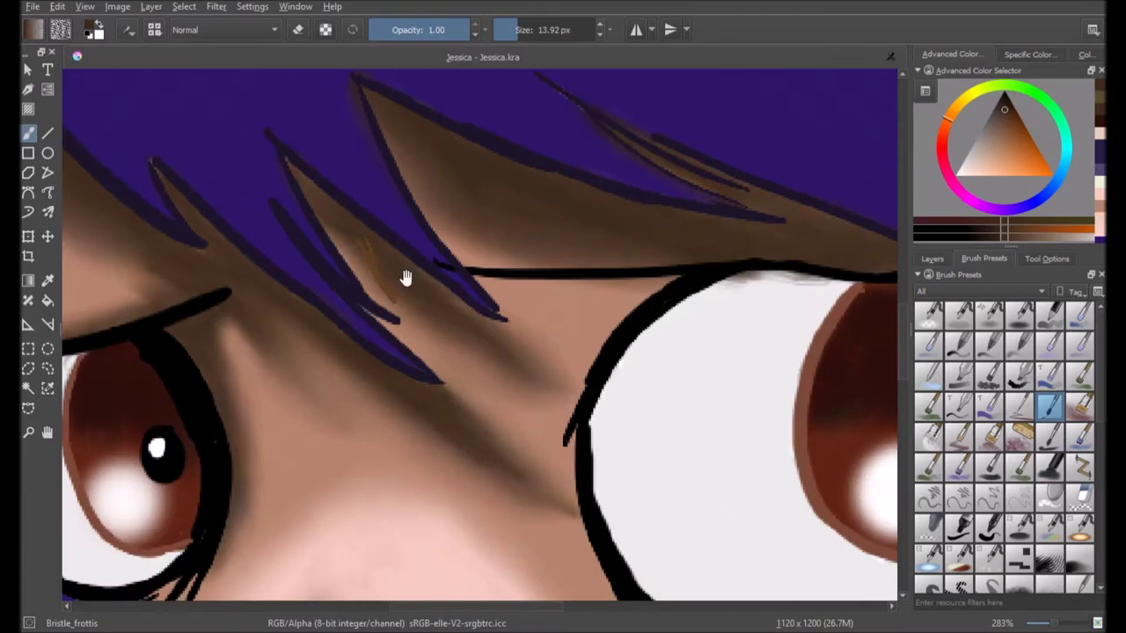
{"action": "scroll", "coordinate": [733, 294], "scroll_direction": "right", "scroll_amount": 3}
{"action": "scroll", "coordinate": [733, 293], "scroll_direction": "down", "scroll_amount": 1}
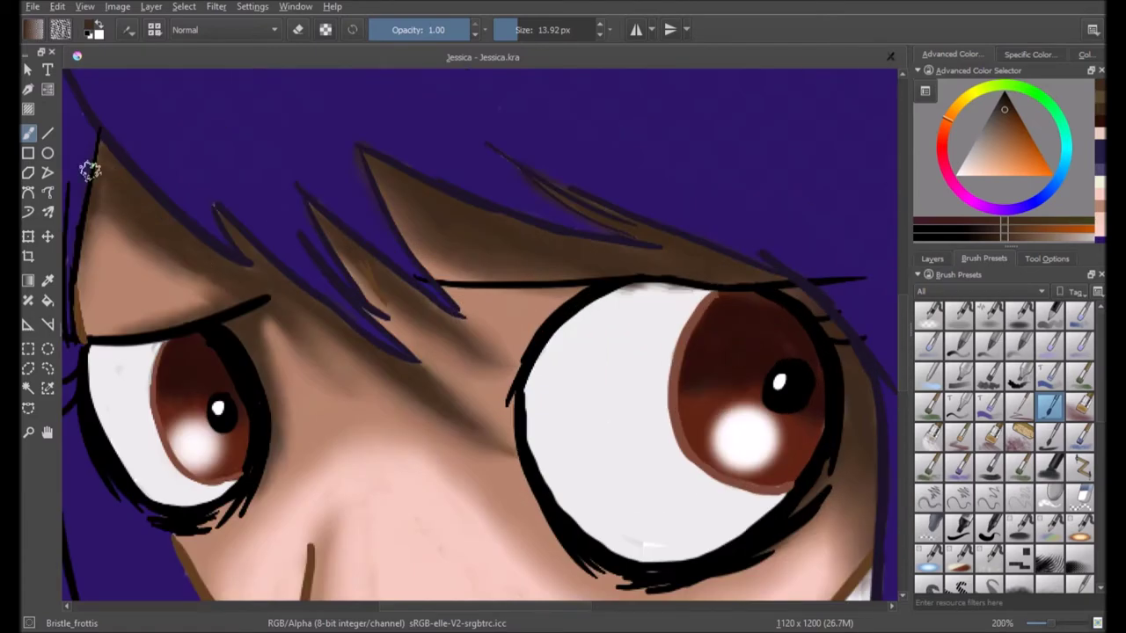
Shade the upper part of both eye whites grey with the Block_textured_2 brush at 21.53 px
{"action": "key", "text": "slash"}
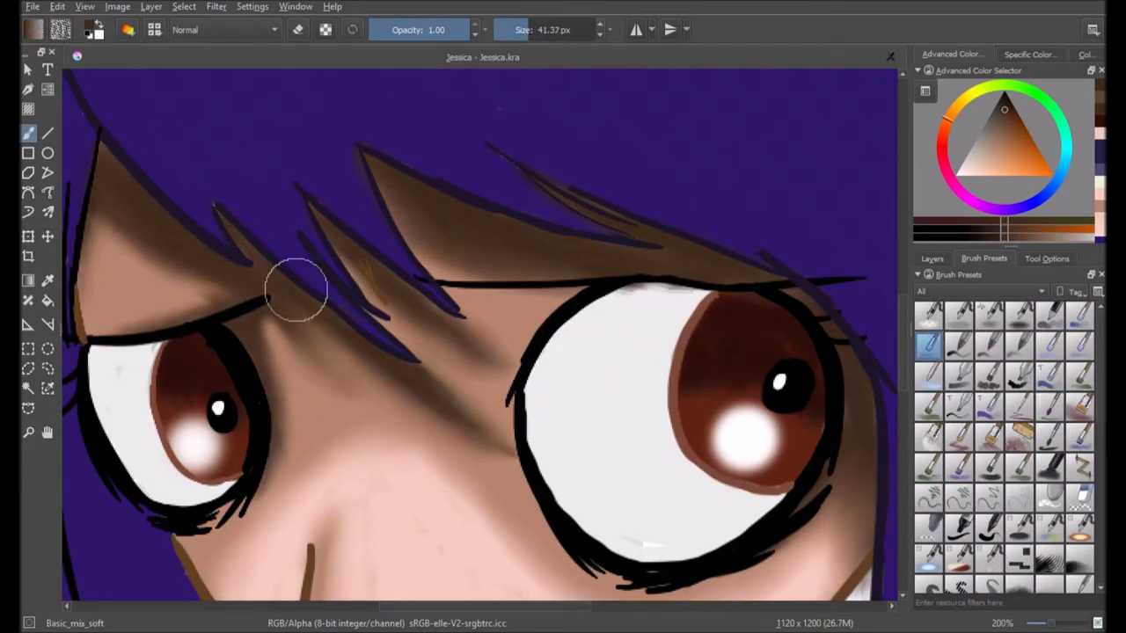
{"action": "scroll", "coordinate": [751, 310], "scroll_direction": "down", "scroll_amount": 4}
{"action": "scroll", "coordinate": [762, 327], "scroll_direction": "up", "scroll_amount": 3}
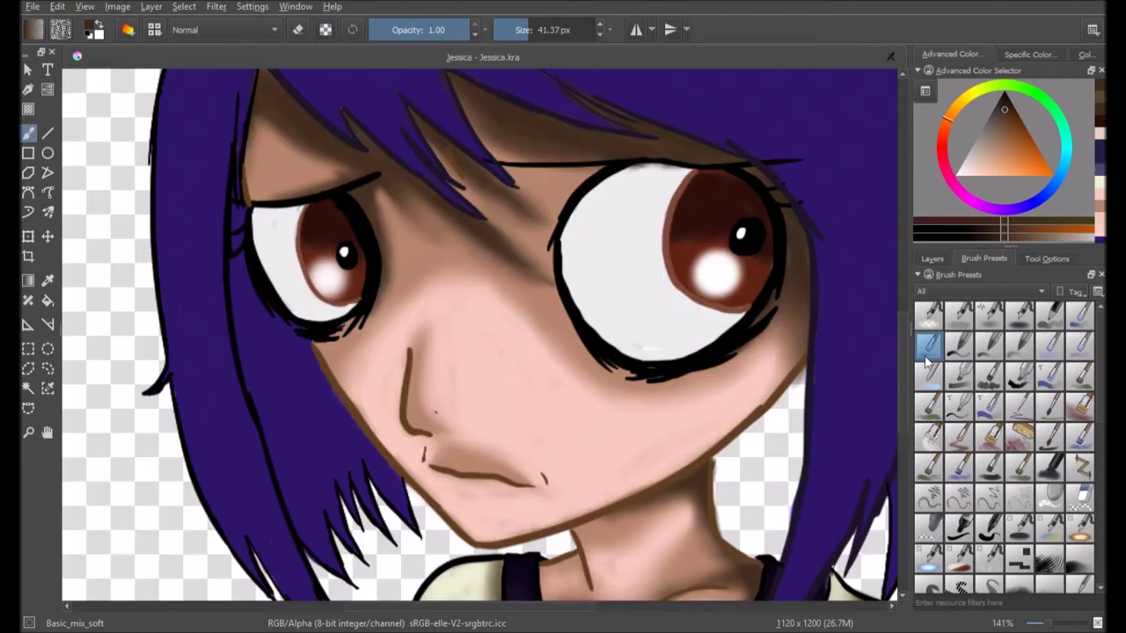
{"action": "left_click", "coordinate": [751, 236], "text": "ctrl"}
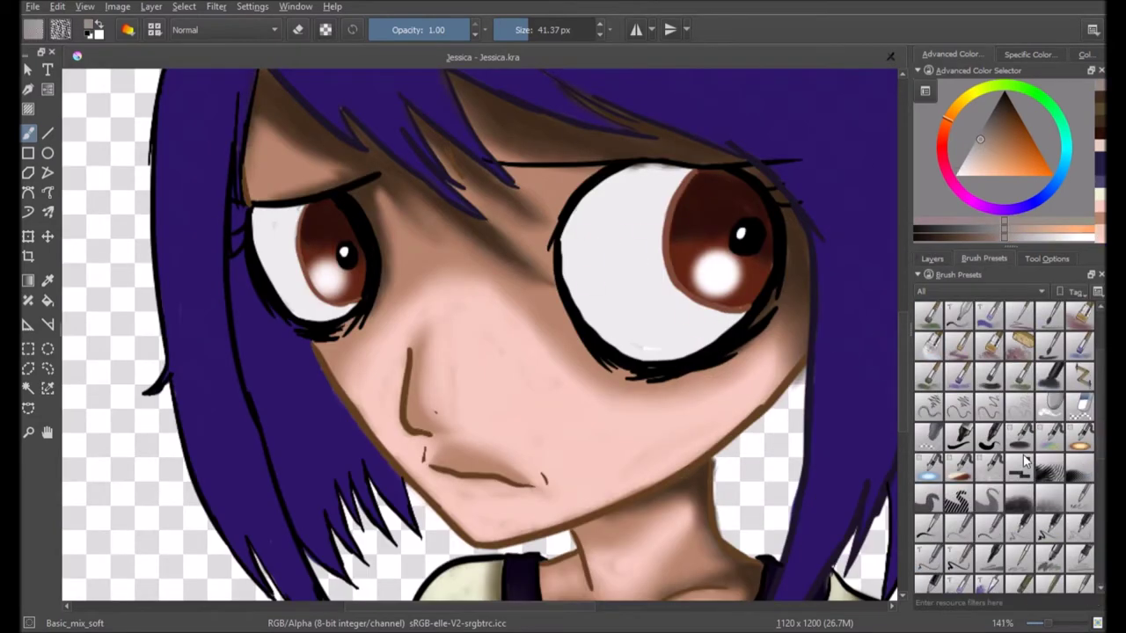
{"action": "scroll", "coordinate": [1003, 414], "scroll_direction": "up", "scroll_amount": 5}
{"action": "left_click", "coordinate": [929, 377]}
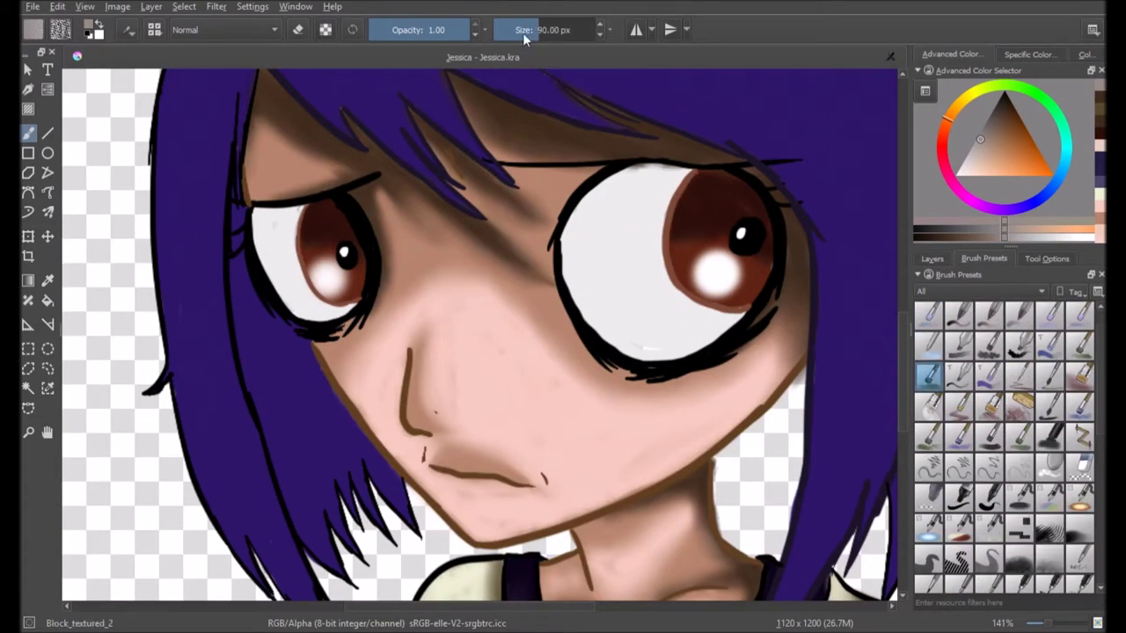
{"action": "mouse_move", "coordinate": [573, 256]}
{"action": "left_mouse_down"}
{"action": "mouse_move", "coordinate": [633, 198]}
{"action": "mouse_move", "coordinate": [575, 233]}
{"action": "left_mouse_up"}
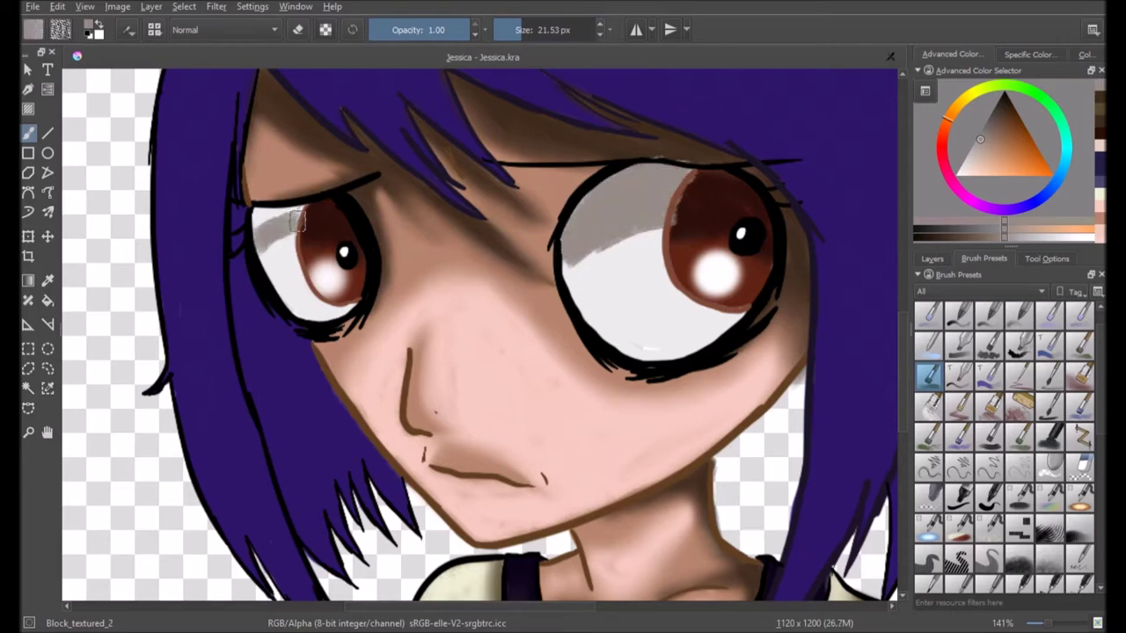
Clean up the grey shading beside the smaller eye's iris and soften both eye-white shadows with Basic_mix_soft at 56.38 px
{"action": "scroll", "coordinate": [308, 204], "scroll_direction": "up", "scroll_amount": 3}
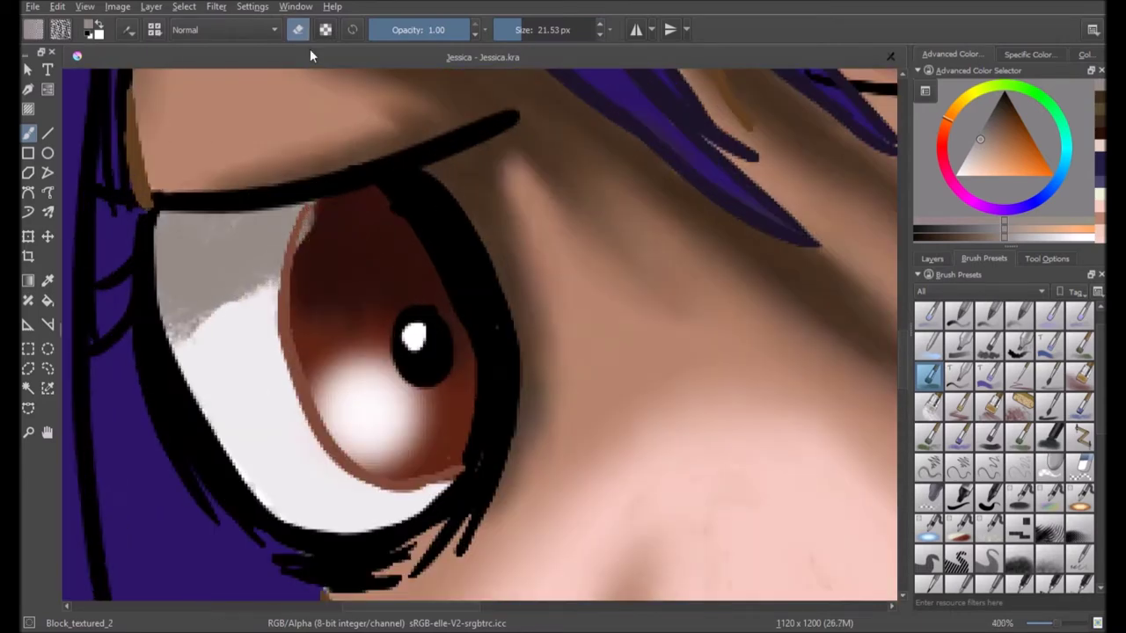
{"action": "key", "text": "slash"}
{"action": "scroll", "coordinate": [244, 227], "scroll_direction": "down", "scroll_amount": 3}
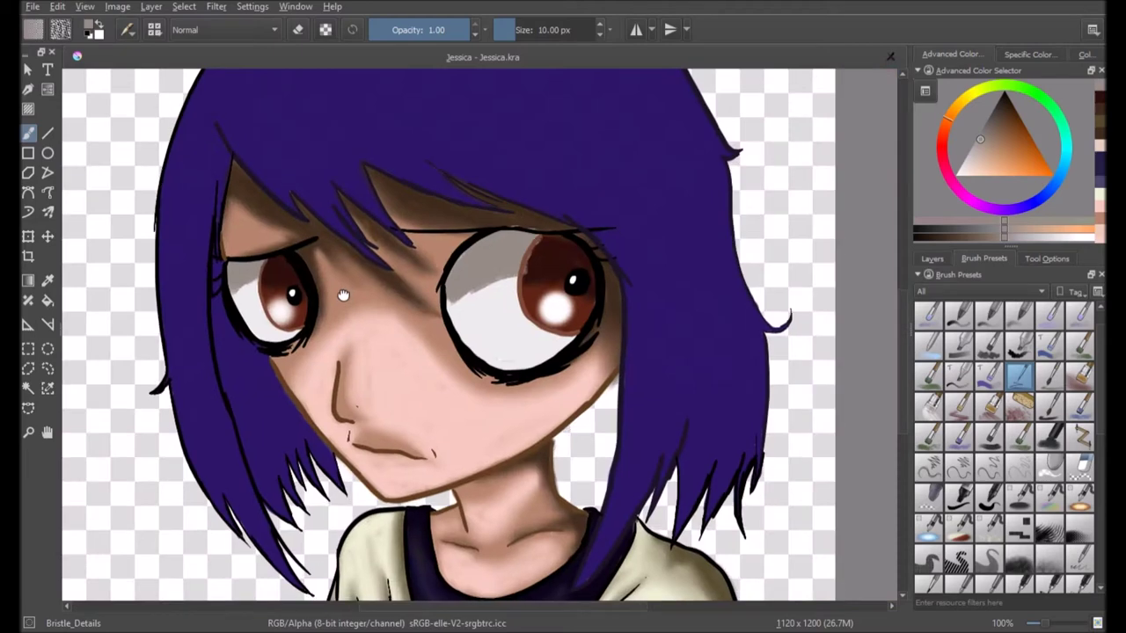
{"action": "scroll", "coordinate": [1002, 440], "scroll_direction": "up", "scroll_amount": 1}
{"action": "left_click", "coordinate": [928, 345]}
{"action": "scroll", "coordinate": [393, 248], "scroll_direction": "up", "scroll_amount": 2}
{"action": "scroll", "coordinate": [350, 216], "scroll_direction": "left", "scroll_amount": 5}
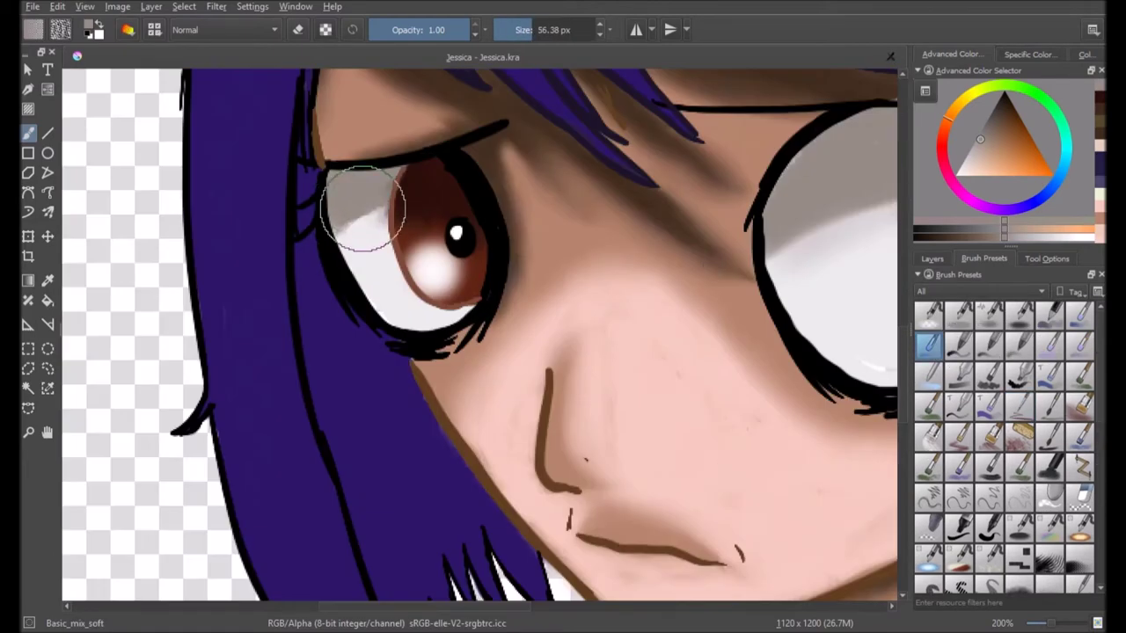
Darken the upper part of the larger eye's iris with Bristle_frottis at 27 px, using a dark red sampled from the portrait
{"action": "left_click", "coordinate": [1048, 404]}
{"action": "scroll", "coordinate": [626, 201], "scroll_direction": "right", "scroll_amount": 3}
{"action": "left_click", "coordinate": [626, 201], "text": "ctrl"}
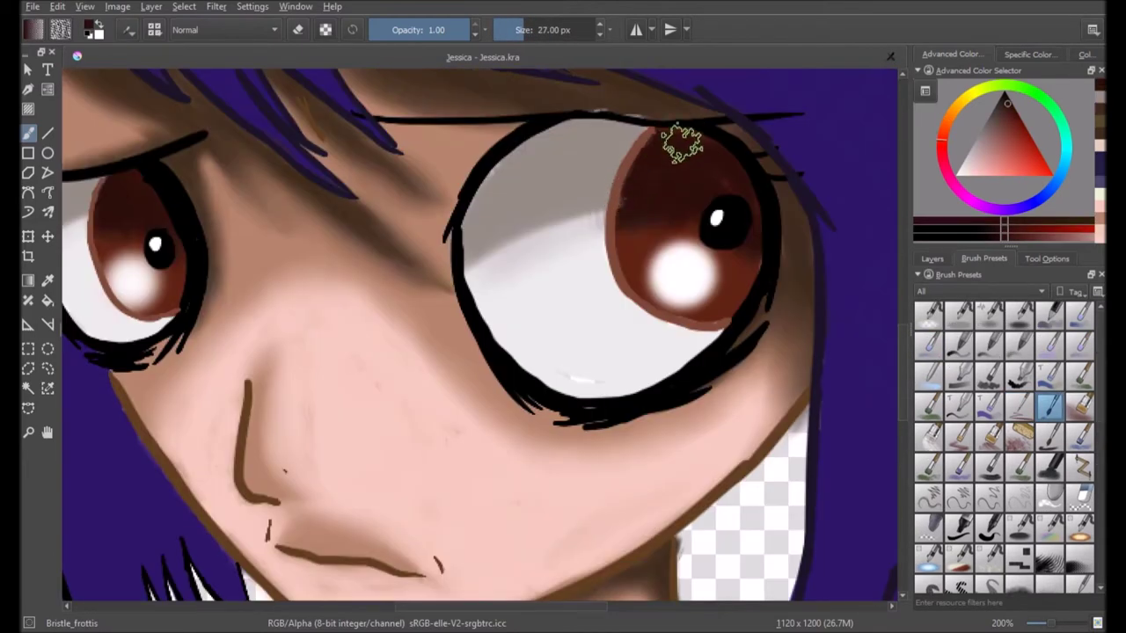
{"action": "scroll", "coordinate": [681, 143], "scroll_direction": "down", "scroll_amount": 4}
Add a new layer directly above Layer 6 and choose a light violet for the hair highlights
{"action": "left_click", "coordinate": [931, 258]}
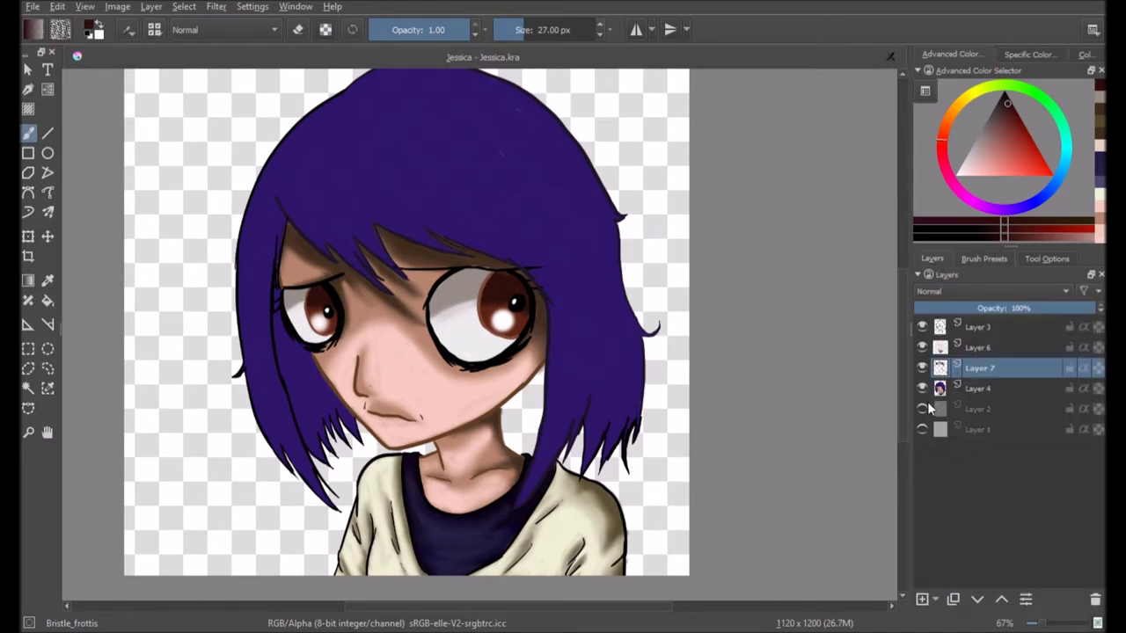
{"action": "left_click", "coordinate": [975, 348]}
{"action": "key", "text": "Insert"}
{"action": "left_click", "coordinate": [484, 170], "text": "ctrl"}
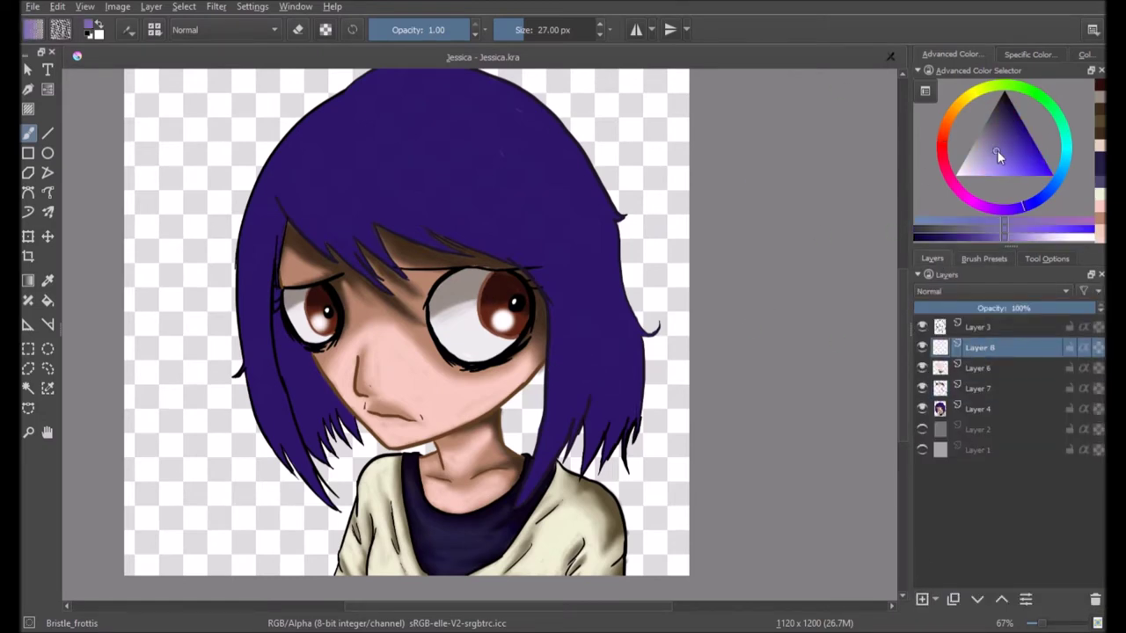
Paint light violet highlights along the fringe and down the side locks with a rake brush
{"action": "left_click", "coordinate": [984, 259]}
{"action": "left_click", "coordinate": [1081, 466]}
{"action": "scroll", "coordinate": [406, 422], "scroll_direction": "up", "scroll_amount": 1}
{"action": "mouse_move", "coordinate": [281, 532]}
{"action": "left_mouse_down"}
{"action": "mouse_move", "coordinate": [181, 171]}
{"action": "mouse_move", "coordinate": [181, 372]}
{"action": "mouse_move", "coordinate": [290, 541]}
{"action": "mouse_move", "coordinate": [172, 180]}
{"action": "left_mouse_up"}
{"action": "mouse_move", "coordinate": [249, 362]}
{"action": "left_mouse_down"}
{"action": "mouse_move", "coordinate": [264, 427]}
{"action": "mouse_move", "coordinate": [352, 492]}
{"action": "left_mouse_up"}
{"action": "mouse_move", "coordinate": [536, 510]}
{"action": "left_mouse_down"}
{"action": "mouse_move", "coordinate": [523, 360]}
{"action": "mouse_move", "coordinate": [532, 255]}
{"action": "left_mouse_up"}
{"action": "mouse_move", "coordinate": [146, 176]}
{"action": "left_mouse_down"}
{"action": "mouse_move", "coordinate": [382, 211]}
{"action": "mouse_move", "coordinate": [569, 475]}
{"action": "mouse_move", "coordinate": [454, 244]}
{"action": "left_mouse_up"}
Work darker sampled purple strokes into the hair highlights with Rake_bristle_dry at 38.40 px and 0.12 opacity
{"action": "left_click", "coordinate": [497, 139], "text": "ctrl"}
{"action": "key", "text": "/"}
{"action": "left_click_drag", "start_coordinate": [164, 285], "coordinate": [134, 396]}
{"action": "left_click_drag", "start_coordinate": [259, 491], "coordinate": [250, 468]}
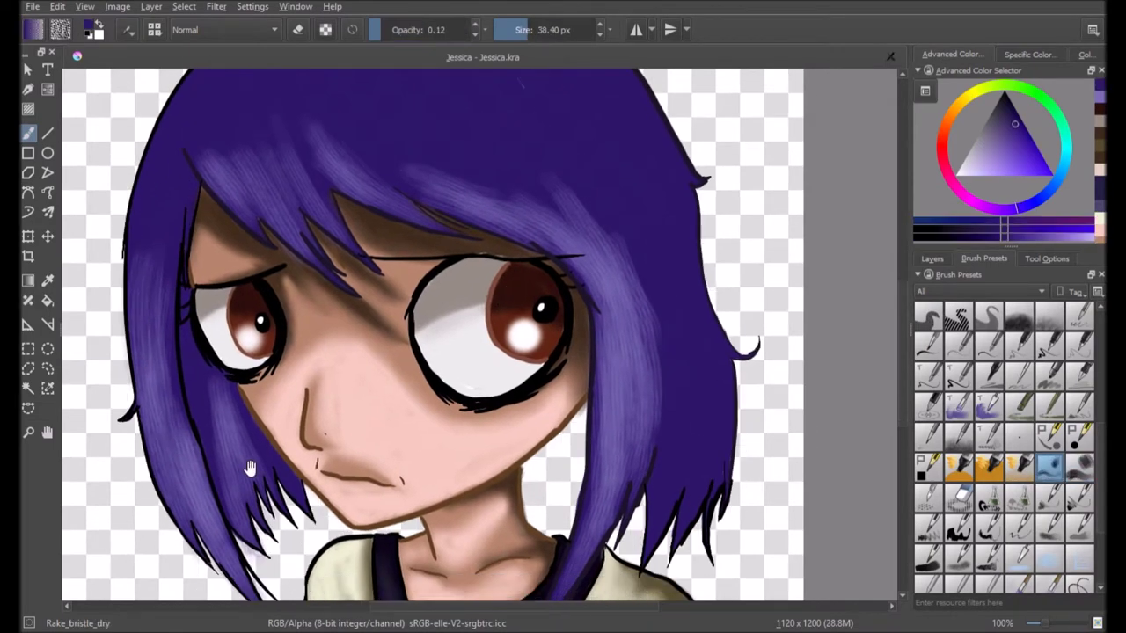
{"action": "mouse_move", "coordinate": [403, 141]}
{"action": "left_mouse_down"}
{"action": "mouse_move", "coordinate": [628, 357]}
{"action": "mouse_move", "coordinate": [679, 364]}
{"action": "left_mouse_up"}
Add a layer below Layer 8 and shade the crown and outer hair in near-black violet with Rake_texture at 63.28 px
{"action": "left_click", "coordinate": [932, 258]}
{"action": "left_click", "coordinate": [1002, 99]}
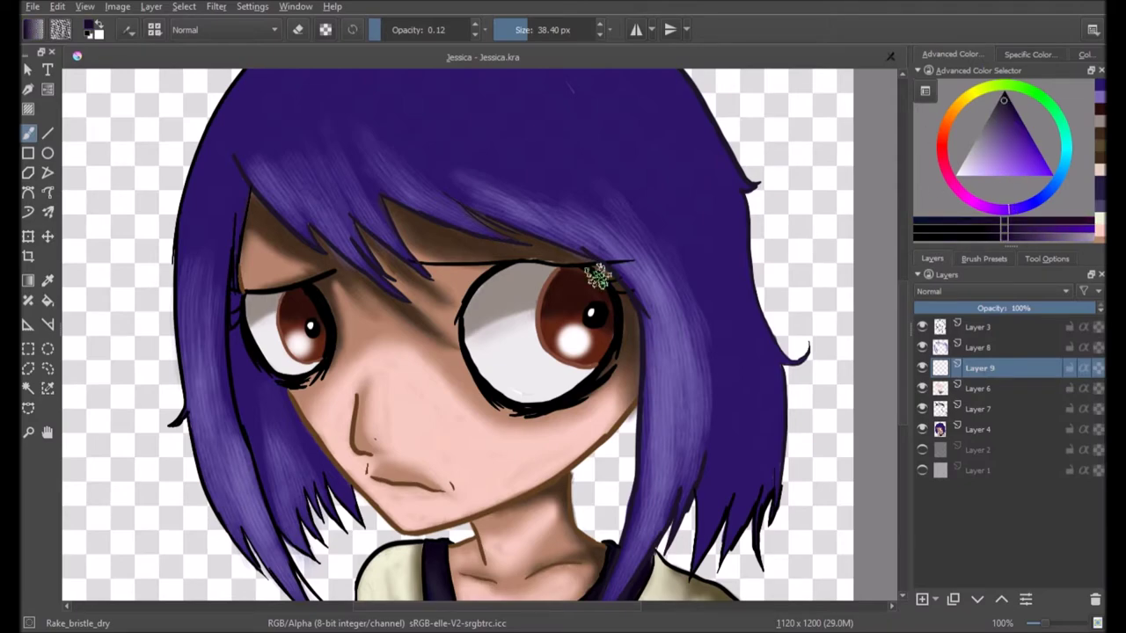
{"action": "left_click", "coordinate": [983, 258]}
{"action": "left_click", "coordinate": [1080, 466]}
{"action": "left_click_drag", "start_coordinate": [415, 218], "coordinate": [435, 324]}
{"action": "mouse_move", "coordinate": [457, 250]}
{"action": "left_mouse_down"}
{"action": "mouse_move", "coordinate": [315, 138]}
{"action": "mouse_move", "coordinate": [334, 188]}
{"action": "left_mouse_up"}
{"action": "mouse_move", "coordinate": [527, 290]}
{"action": "left_mouse_down"}
{"action": "mouse_move", "coordinate": [460, 188]}
{"action": "mouse_move", "coordinate": [704, 335]}
{"action": "left_mouse_up"}
{"action": "mouse_move", "coordinate": [704, 334]}
{"action": "left_mouse_down"}
{"action": "mouse_move", "coordinate": [616, 226]}
{"action": "mouse_move", "coordinate": [620, 325]}
{"action": "left_mouse_up"}
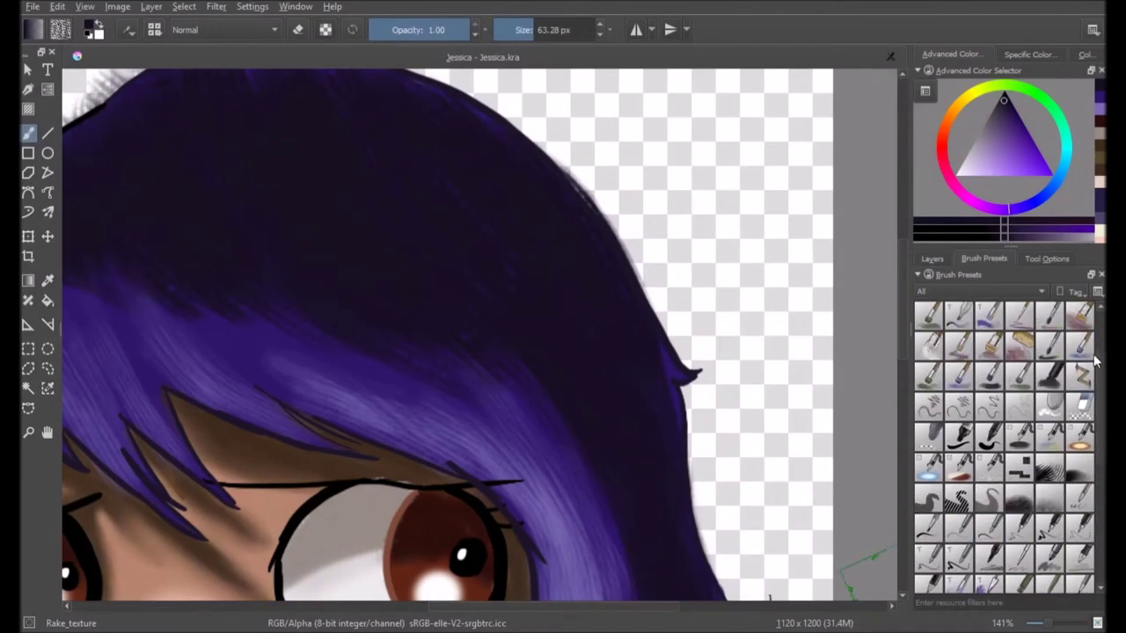
Feather the lower edge of the dark crown shadow into the fringe with Rake_bristle_dry at 38.40 px and 0.12 opacity
{"action": "scroll", "coordinate": [1097, 361], "scroll_direction": "down", "scroll_amount": 3}
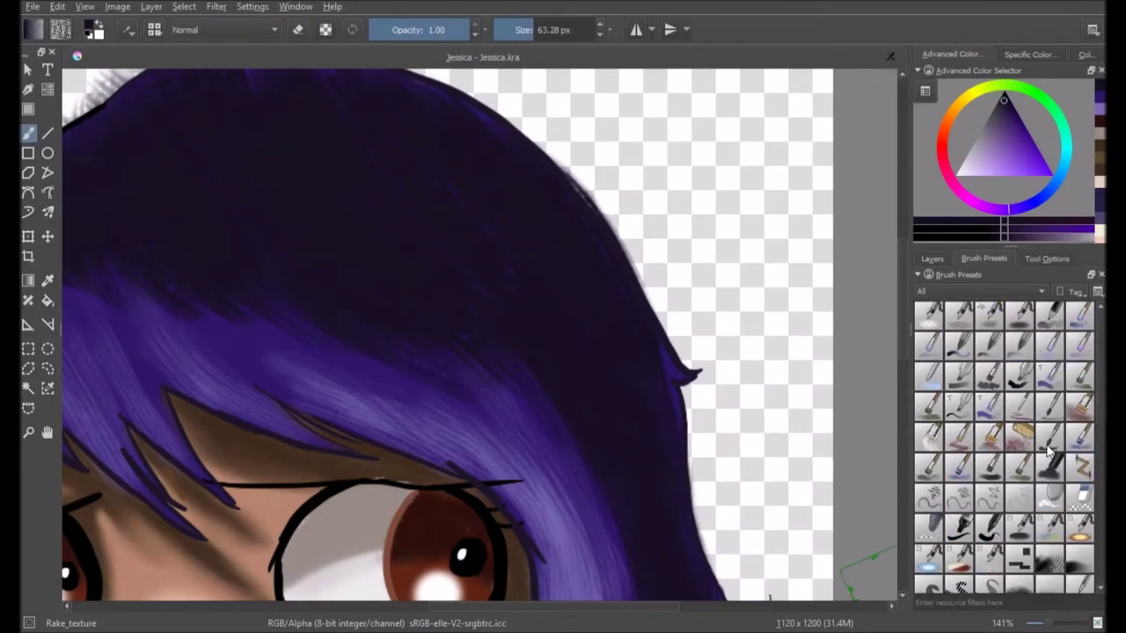
{"action": "left_click", "coordinate": [1049, 557]}
{"action": "mouse_move", "coordinate": [454, 183]}
{"action": "left_mouse_down"}
{"action": "mouse_move", "coordinate": [372, 197]}
{"action": "mouse_move", "coordinate": [610, 339]}
{"action": "mouse_move", "coordinate": [628, 402]}
{"action": "left_mouse_up"}
{"action": "mouse_move", "coordinate": [285, 273]}
{"action": "left_mouse_down"}
{"action": "mouse_move", "coordinate": [540, 346]}
{"action": "mouse_move", "coordinate": [462, 394]}
{"action": "mouse_move", "coordinate": [648, 314]}
{"action": "mouse_move", "coordinate": [661, 370]}
{"action": "mouse_move", "coordinate": [778, 366]}
{"action": "left_mouse_up"}
{"action": "mouse_move", "coordinate": [95, 420]}
{"action": "left_mouse_down"}
{"action": "mouse_move", "coordinate": [189, 264]}
{"action": "mouse_move", "coordinate": [141, 428]}
{"action": "left_mouse_up"}
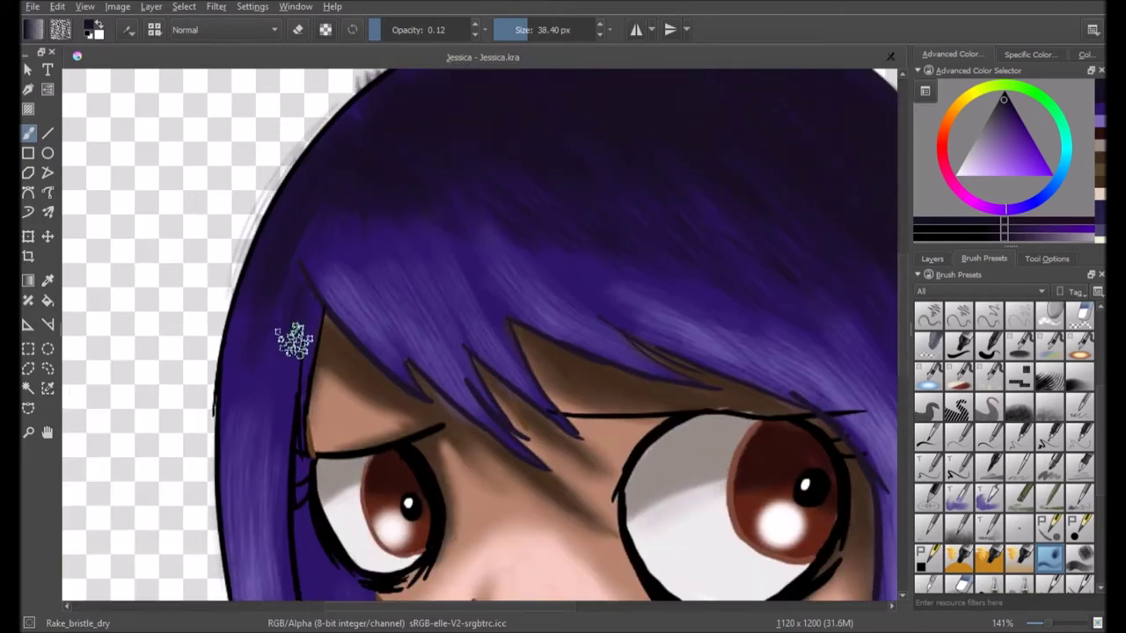
Add black streaks to the crown and along the outer curve of the hair with Rake_bristle_dry
{"action": "left_click_drag", "start_coordinate": [294, 334], "coordinate": [231, 175]}
{"action": "left_click_drag", "start_coordinate": [677, 284], "coordinate": [511, 252]}
{"action": "left_click_drag", "start_coordinate": [636, 346], "coordinate": [642, 431]}
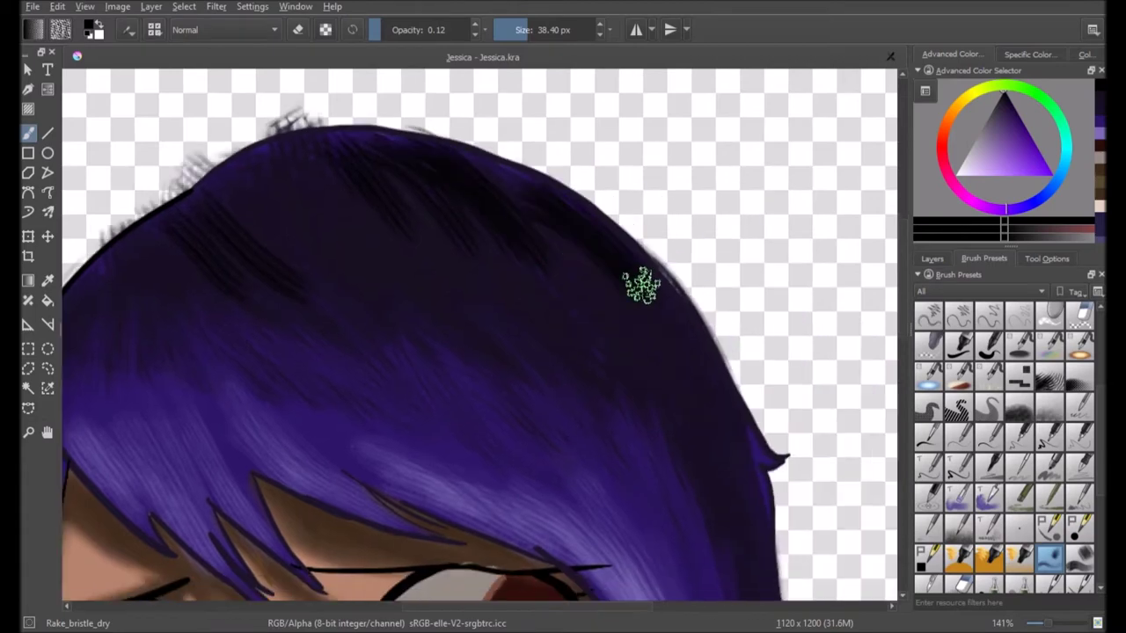
{"action": "mouse_move", "coordinate": [636, 272]}
{"action": "left_mouse_down"}
{"action": "mouse_move", "coordinate": [764, 502]}
{"action": "mouse_move", "coordinate": [727, 290]}
{"action": "mouse_move", "coordinate": [232, 370]}
{"action": "mouse_move", "coordinate": [319, 291]}
{"action": "mouse_move", "coordinate": [202, 352]}
{"action": "mouse_move", "coordinate": [352, 293]}
{"action": "mouse_move", "coordinate": [377, 244]}
{"action": "left_mouse_up"}
Paint muted violet strands over the dark crown and down the outer side of the hair
{"action": "scroll", "coordinate": [467, 206], "scroll_direction": "down", "scroll_amount": 3}
{"action": "scroll", "coordinate": [646, 428], "scroll_direction": "down", "scroll_amount": 4}
{"action": "scroll", "coordinate": [580, 352], "scroll_direction": "up", "scroll_amount": 5}
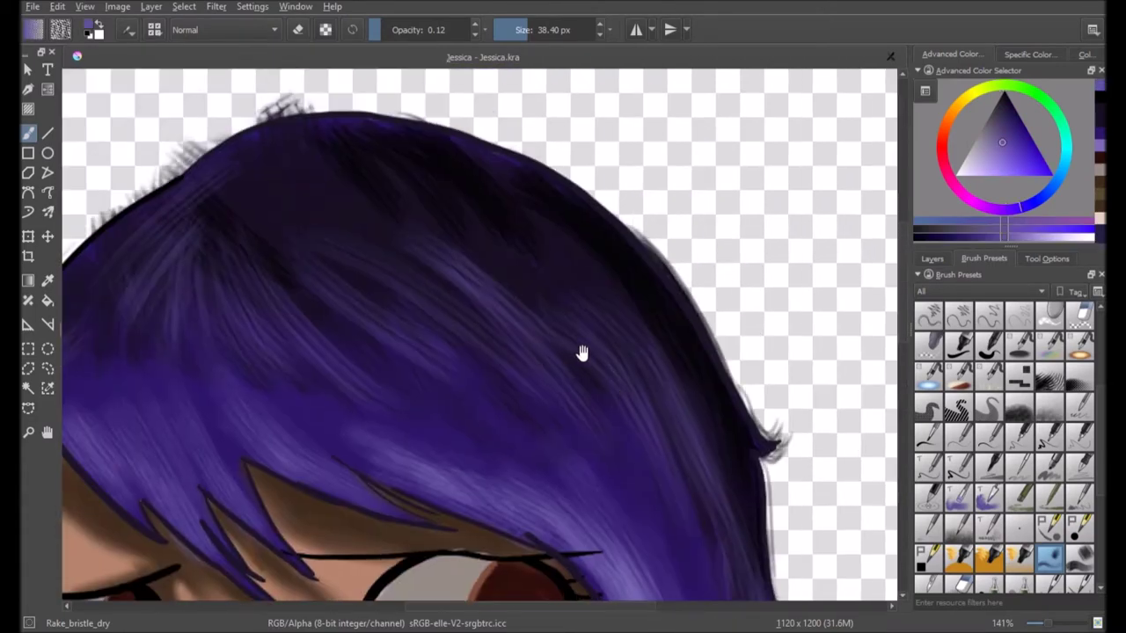
{"action": "scroll", "coordinate": [299, 317], "scroll_direction": "left", "scroll_amount": 3}
{"action": "scroll", "coordinate": [843, 413], "scroll_direction": "down", "scroll_amount": 2}
Smudge the fringe highlights on Layer 8 with Smudge_rake at 63.28 px
{"action": "left_click", "coordinate": [933, 258]}
{"action": "left_click", "coordinate": [988, 351]}
{"action": "left_click", "coordinate": [984, 258]}
{"action": "scroll", "coordinate": [1049, 471], "scroll_direction": "down", "scroll_amount": 3}
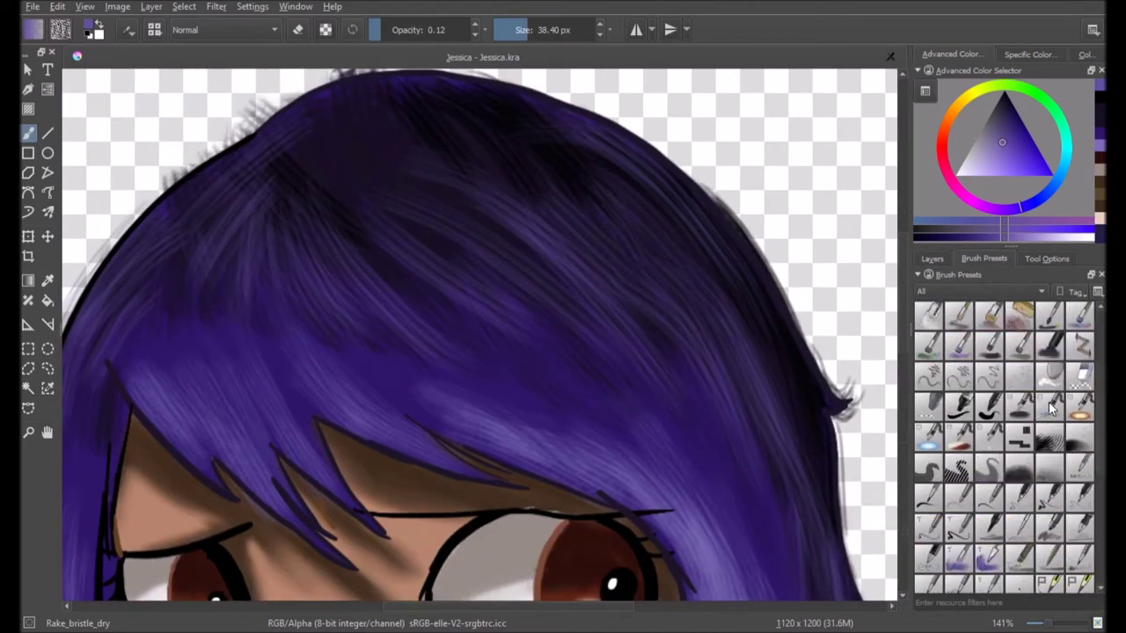
{"action": "left_click", "coordinate": [1049, 455]}
{"action": "scroll", "coordinate": [240, 342], "scroll_direction": "down", "scroll_amount": 2}
{"action": "scroll", "coordinate": [240, 341], "scroll_direction": "left", "scroll_amount": 3}
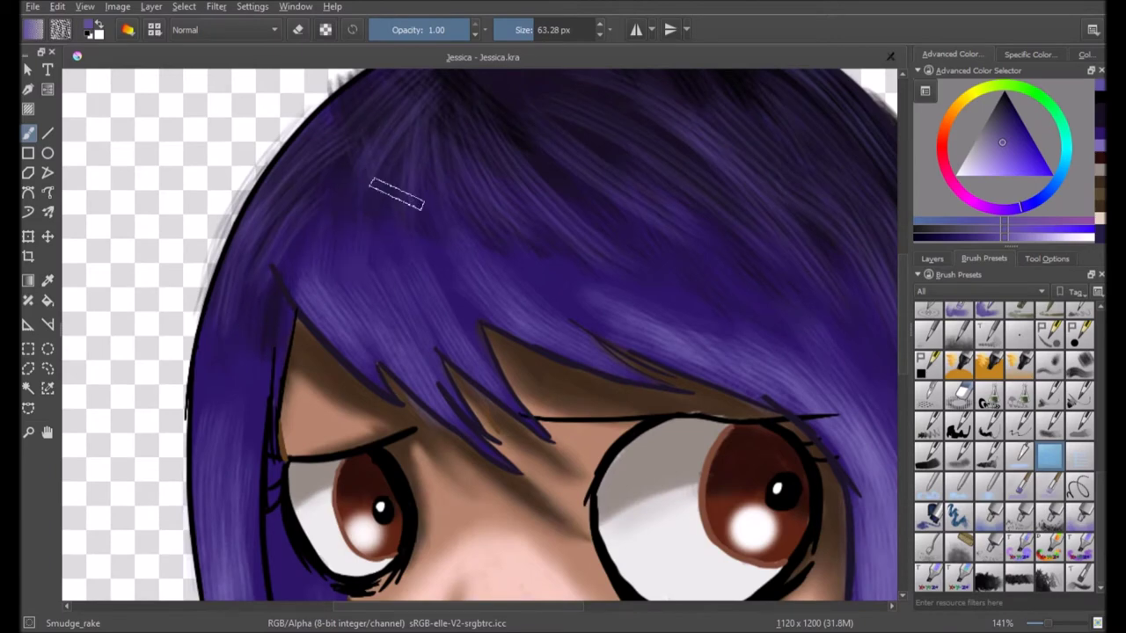
{"action": "scroll", "coordinate": [393, 232], "scroll_direction": "up", "scroll_amount": 3}
{"action": "scroll", "coordinate": [393, 232], "scroll_direction": "right", "scroll_amount": 2}
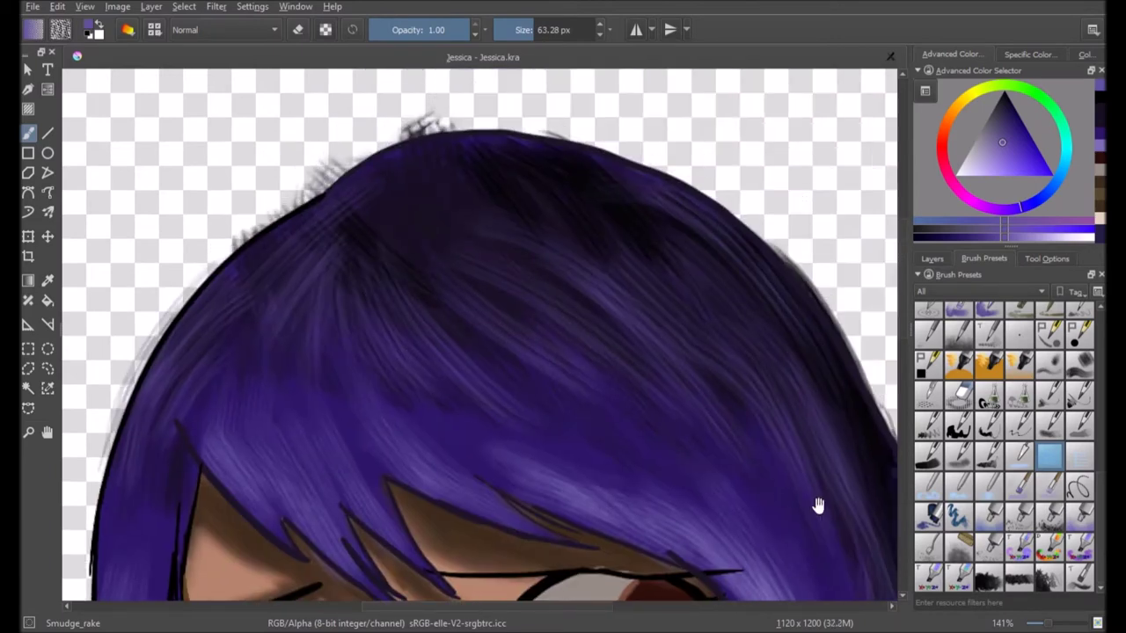
Smudge the highlights down the long section of hair beside the larger eye
{"action": "scroll", "coordinate": [811, 497], "scroll_direction": "down", "scroll_amount": 5}
{"action": "scroll", "coordinate": [633, 500], "scroll_direction": "right", "scroll_amount": 4}
{"action": "scroll", "coordinate": [634, 501], "scroll_direction": "down", "scroll_amount": 1}
{"action": "scroll", "coordinate": [545, 347], "scroll_direction": "down", "scroll_amount": 4}
{"action": "scroll", "coordinate": [466, 414], "scroll_direction": "up", "scroll_amount": 5}
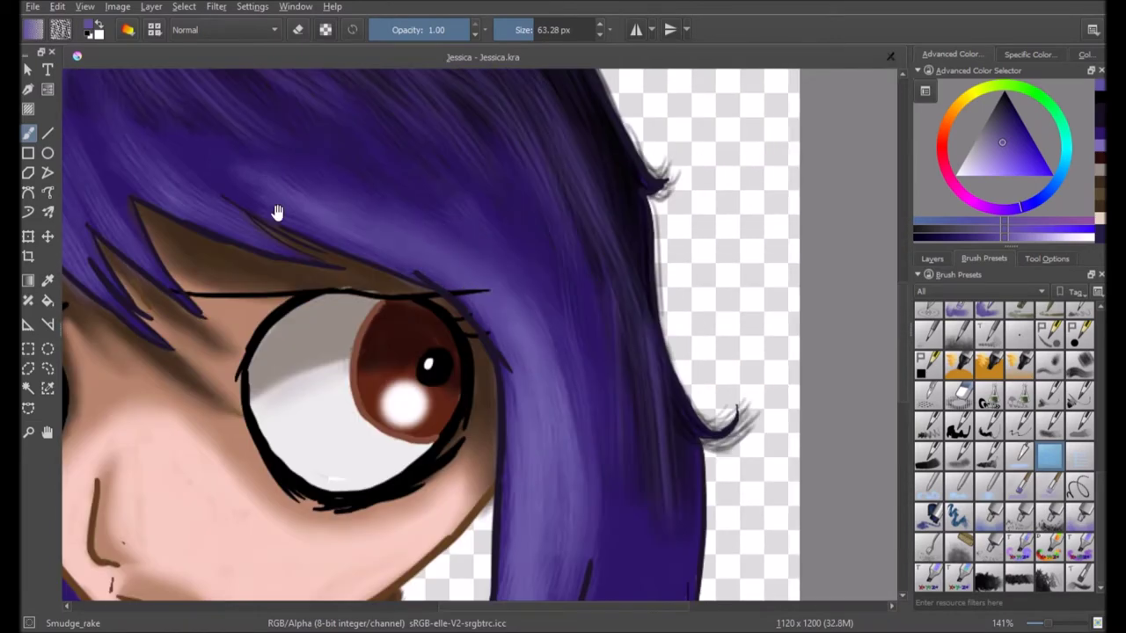
Smudge the highlights in the locks beside the smaller eye and down to the hair tips
{"action": "scroll", "coordinate": [410, 238], "scroll_direction": "up", "scroll_amount": 2}
{"action": "scroll", "coordinate": [410, 238], "scroll_direction": "left", "scroll_amount": 4}
{"action": "scroll", "coordinate": [186, 368], "scroll_direction": "down", "scroll_amount": 3}
{"action": "scroll", "coordinate": [185, 368], "scroll_direction": "left", "scroll_amount": 2}
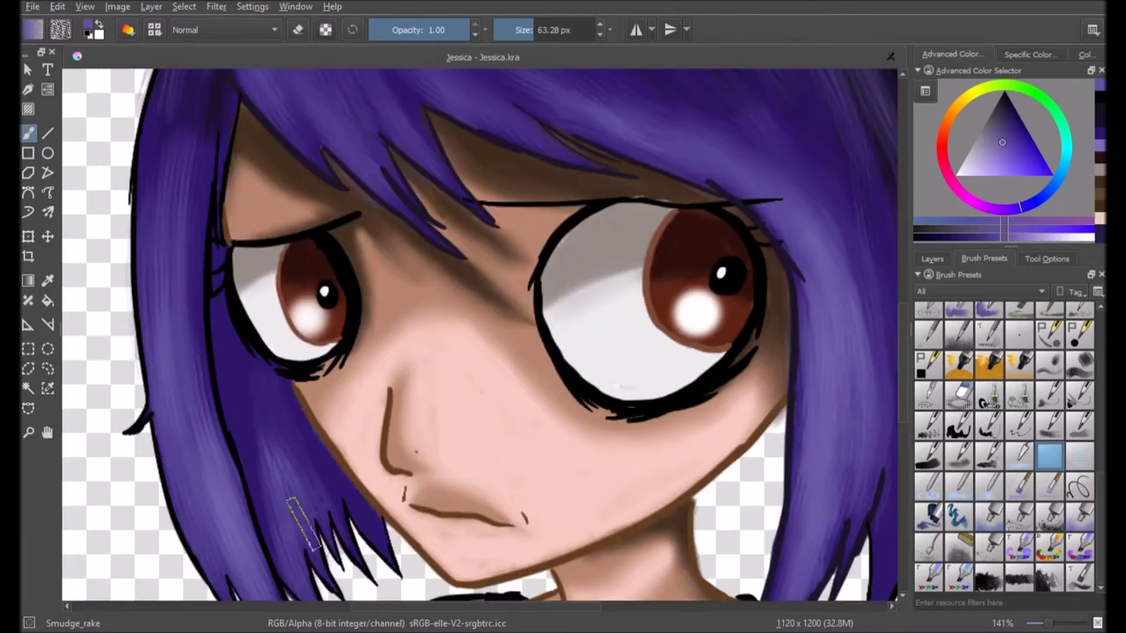
{"action": "scroll", "coordinate": [321, 493], "scroll_direction": "down", "scroll_amount": 3}
{"action": "scroll", "coordinate": [321, 493], "scroll_direction": "right", "scroll_amount": 1}
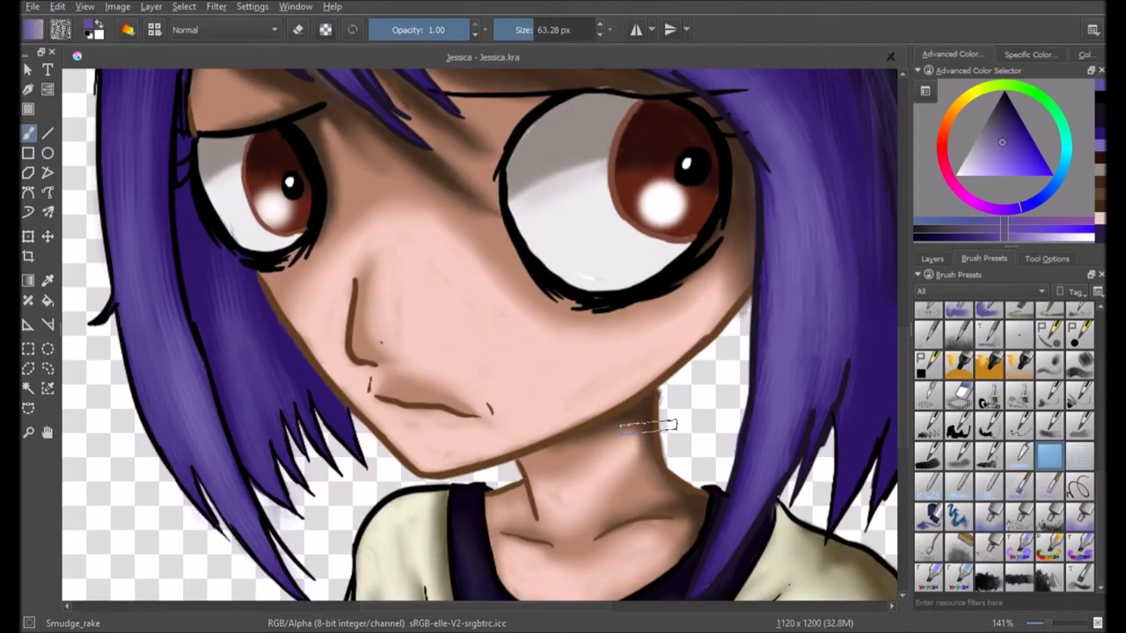
{"action": "scroll", "coordinate": [648, 425], "scroll_direction": "up", "scroll_amount": 10}
{"action": "scroll", "coordinate": [648, 425], "scroll_direction": "right", "scroll_amount": 6}
Smudge the dark shadows and strands on Layer 9 across the crown and outer hair with Smudge_rake at 63.28 px
{"action": "left_click", "coordinate": [932, 259]}
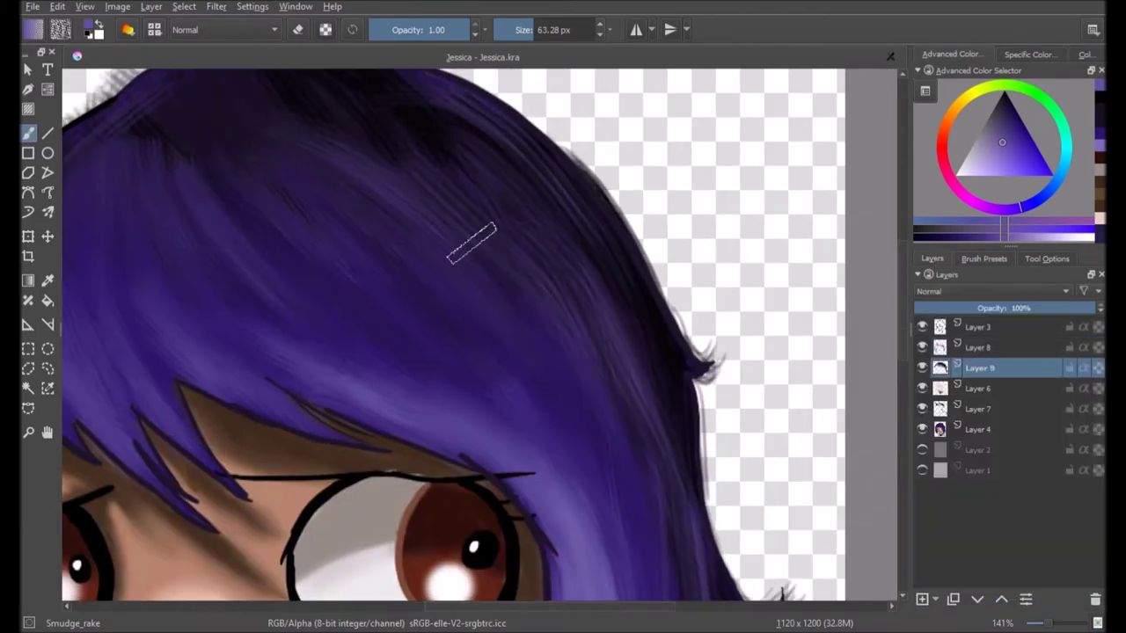
{"action": "scroll", "coordinate": [389, 182], "scroll_direction": "up", "scroll_amount": 4}
{"action": "scroll", "coordinate": [383, 377], "scroll_direction": "down", "scroll_amount": 4}
{"action": "scroll", "coordinate": [383, 376], "scroll_direction": "right", "scroll_amount": 4}
{"action": "scroll", "coordinate": [387, 365], "scroll_direction": "down", "scroll_amount": 2}
{"action": "scroll", "coordinate": [360, 272], "scroll_direction": "up", "scroll_amount": 8}
{"action": "scroll", "coordinate": [497, 536], "scroll_direction": "left", "scroll_amount": 8}
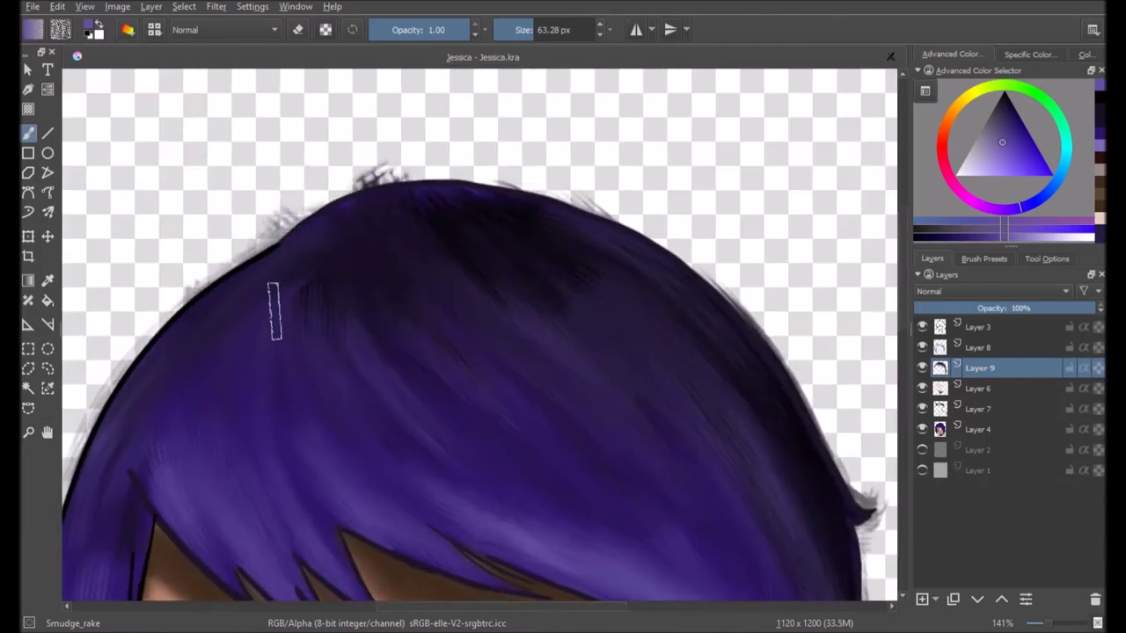
{"action": "scroll", "coordinate": [472, 352], "scroll_direction": "down", "scroll_amount": 6}
{"action": "scroll", "coordinate": [596, 377], "scroll_direction": "up", "scroll_amount": 4}
{"action": "scroll", "coordinate": [596, 377], "scroll_direction": "right", "scroll_amount": 3}
{"action": "scroll", "coordinate": [596, 378], "scroll_direction": "down", "scroll_amount": 4}
{"action": "scroll", "coordinate": [596, 378], "scroll_direction": "left", "scroll_amount": 3}
Shade the inner lock behind the cheek in dark violet with Rake_bristle_dry at 38.40 px and 0.12 opacity
{"action": "left_click", "coordinate": [983, 258]}
{"action": "scroll", "coordinate": [1041, 425], "scroll_direction": "down", "scroll_amount": 5}
{"action": "left_click", "coordinate": [1079, 576]}
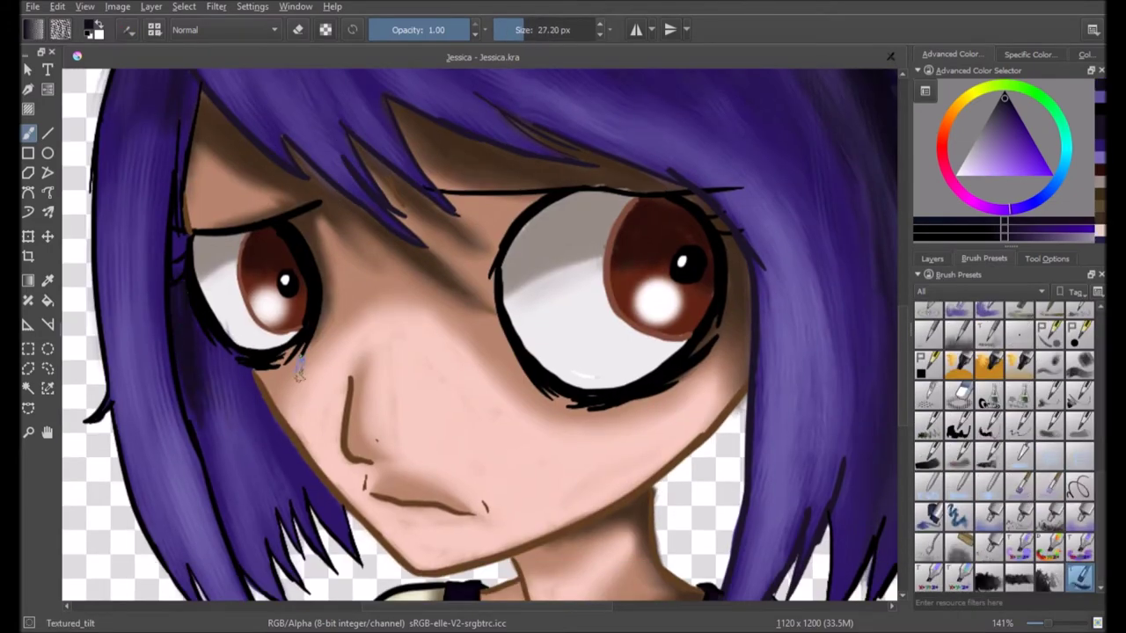
{"action": "left_click", "coordinate": [1052, 370]}
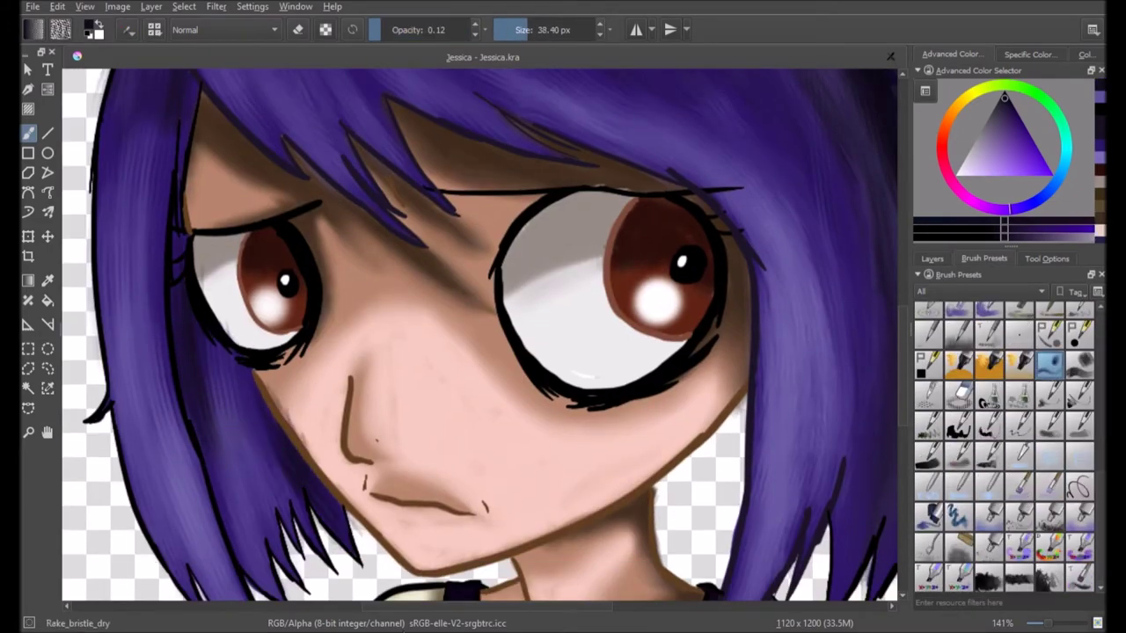
{"action": "scroll", "coordinate": [190, 183], "scroll_direction": "down", "scroll_amount": 2}
{"action": "scroll", "coordinate": [190, 183], "scroll_direction": "up", "scroll_amount": 2}
Erase shading overflow around the smaller eye at 9.33 px and soften the inner lock's shadow with Smudge_soft at 41.37 px
{"action": "key", "text": "e"}
{"action": "scroll", "coordinate": [190, 182], "scroll_direction": "up", "scroll_amount": 3}
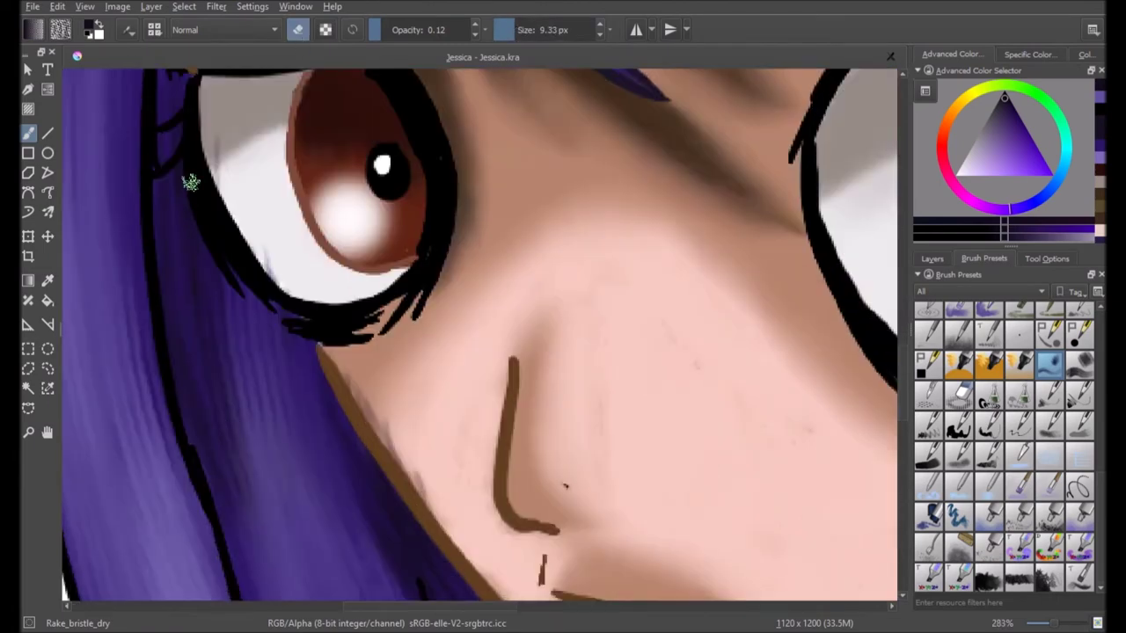
{"action": "left_click_drag", "start_coordinate": [626, 236], "coordinate": [485, 37]}
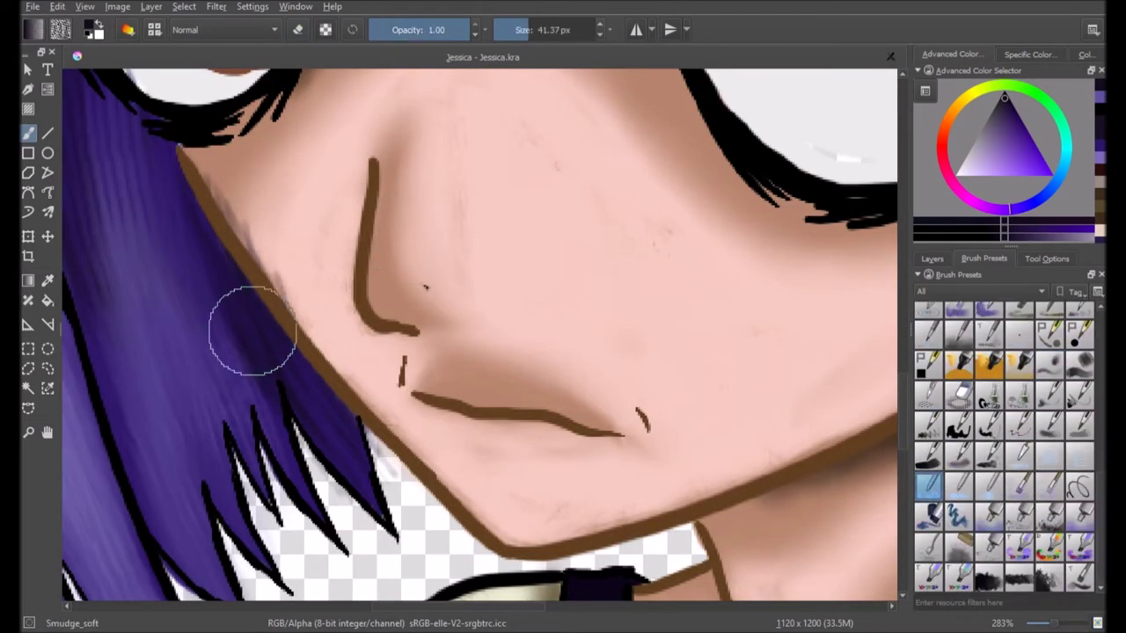
Blend the hair shading over the crown and outer side in broad strokes with Smudge_rake at 128 px
{"action": "scroll", "coordinate": [252, 330], "scroll_direction": "up", "scroll_amount": 10}
{"action": "key", "text": "1"}
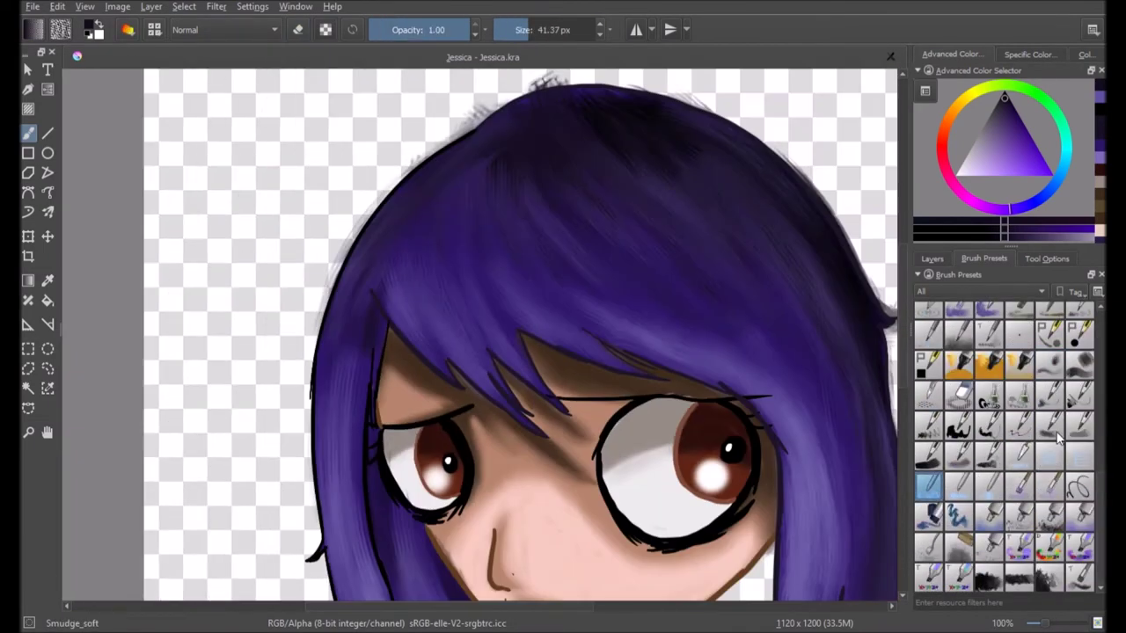
{"action": "left_click", "coordinate": [1049, 453]}
{"action": "scroll", "coordinate": [374, 352], "scroll_direction": "down", "scroll_amount": 3}
{"action": "scroll", "coordinate": [528, 308], "scroll_direction": "right", "scroll_amount": 3}
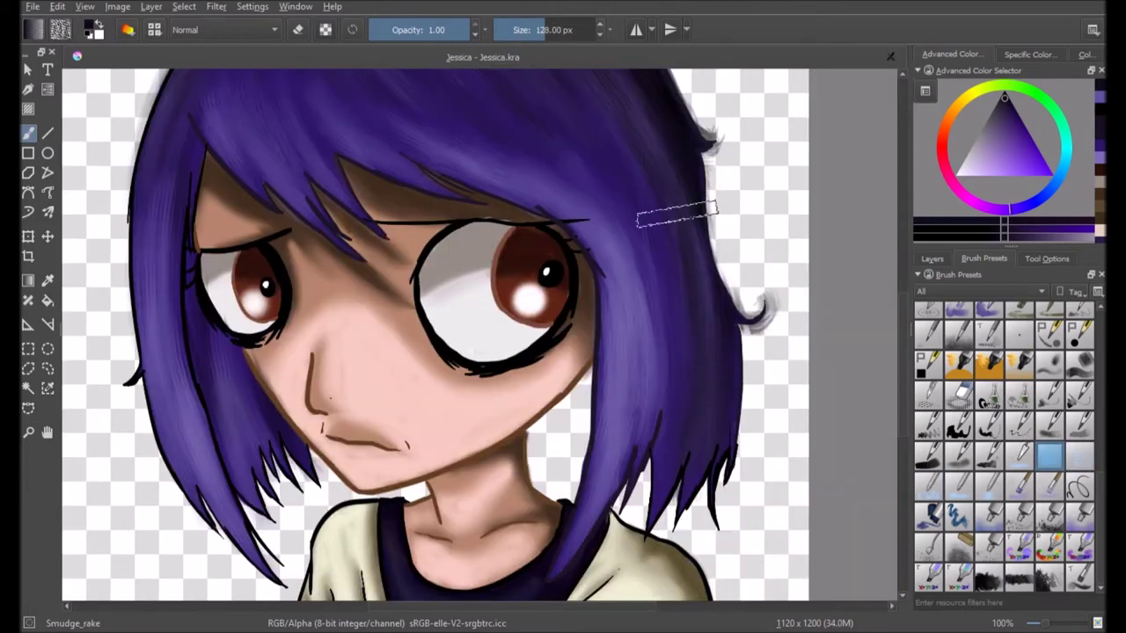
{"action": "scroll", "coordinate": [374, 163], "scroll_direction": "up", "scroll_amount": 4}
{"action": "scroll", "coordinate": [273, 297], "scroll_direction": "down", "scroll_amount": 5}
{"action": "scroll", "coordinate": [648, 297], "scroll_direction": "up", "scroll_amount": 2}
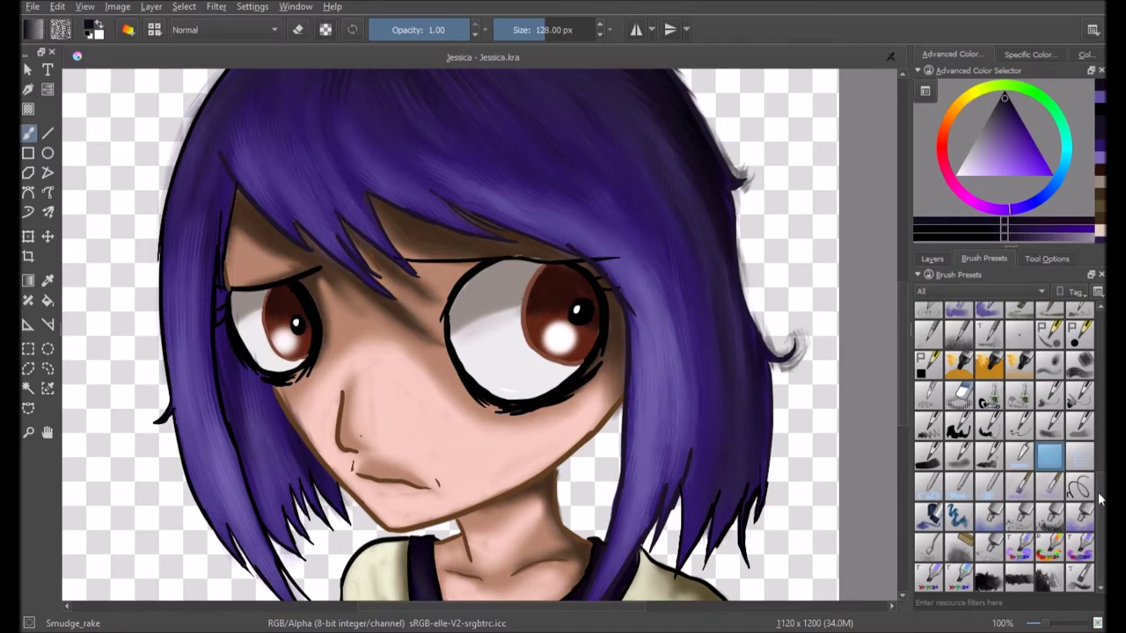
Filter the presets to Ink and erase the smudges around the curled hair tip with Ink_brush_25 at 19.83 px
{"action": "scroll", "coordinate": [1100, 499], "scroll_direction": "down", "scroll_amount": 1}
{"action": "left_click", "coordinate": [981, 292]}
{"action": "left_click", "coordinate": [967, 367]}
{"action": "left_click", "coordinate": [1004, 330]}
{"action": "key", "text": "e"}
{"action": "key", "text": "plus"}
{"action": "key", "text": "plus"}
{"action": "key", "text": "plus"}
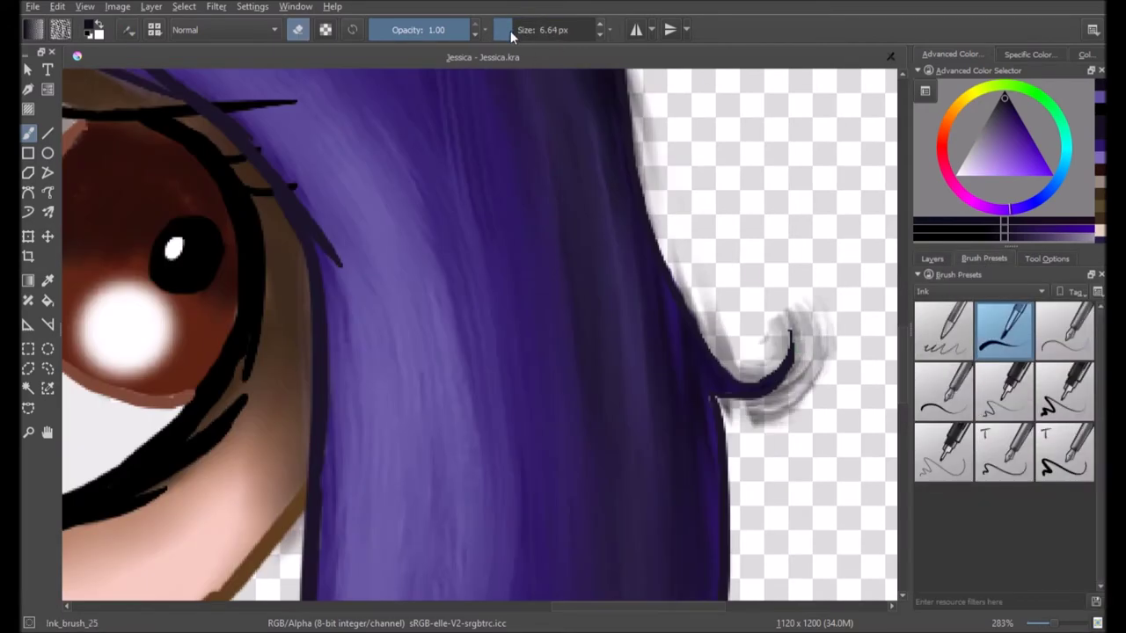
{"action": "left_click_drag", "start_coordinate": [763, 361], "coordinate": [786, 394]}
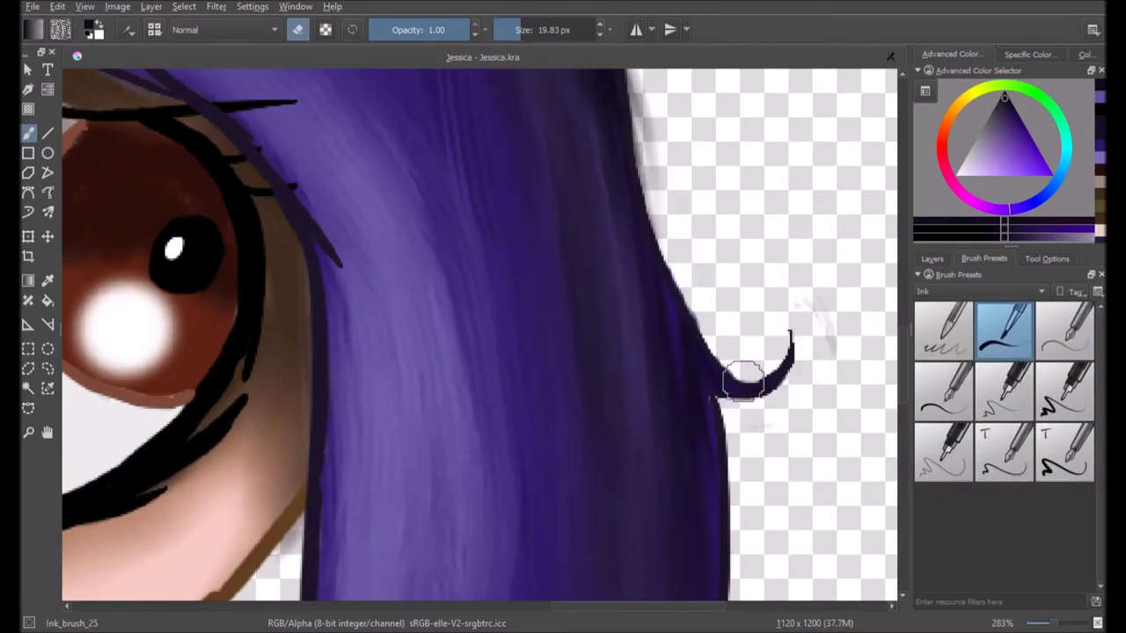
Erase the smudged paint outside the hair outline around the outer side and crown
{"action": "scroll", "coordinate": [710, 242], "scroll_direction": "up", "scroll_amount": 10}
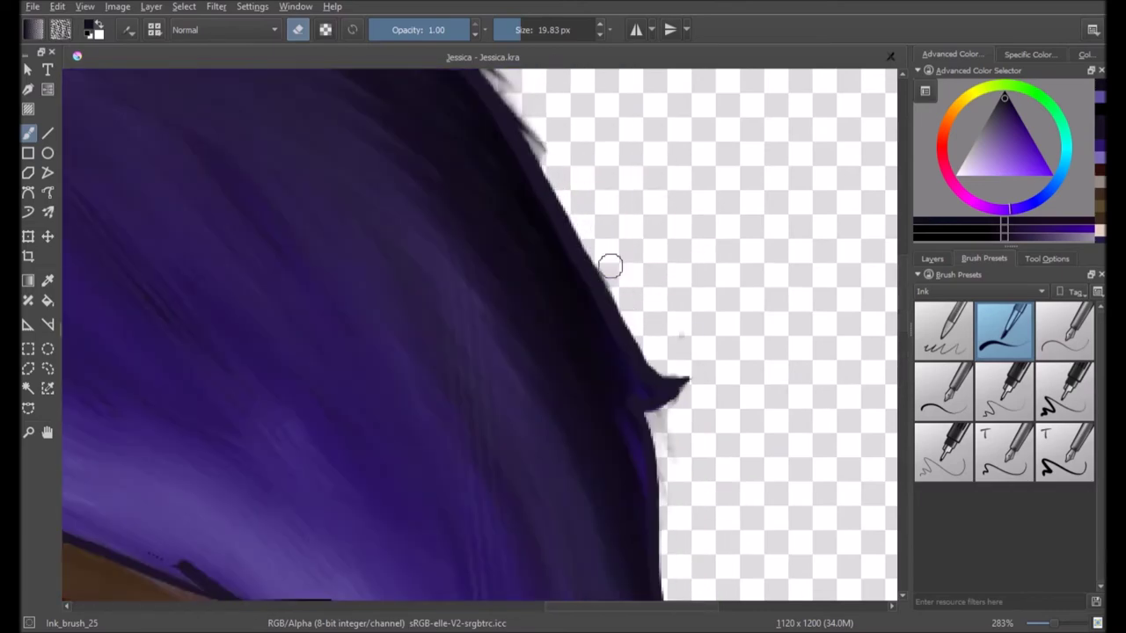
{"action": "scroll", "coordinate": [497, 157], "scroll_direction": "up", "scroll_amount": 5}
{"action": "scroll", "coordinate": [465, 208], "scroll_direction": "left", "scroll_amount": 8}
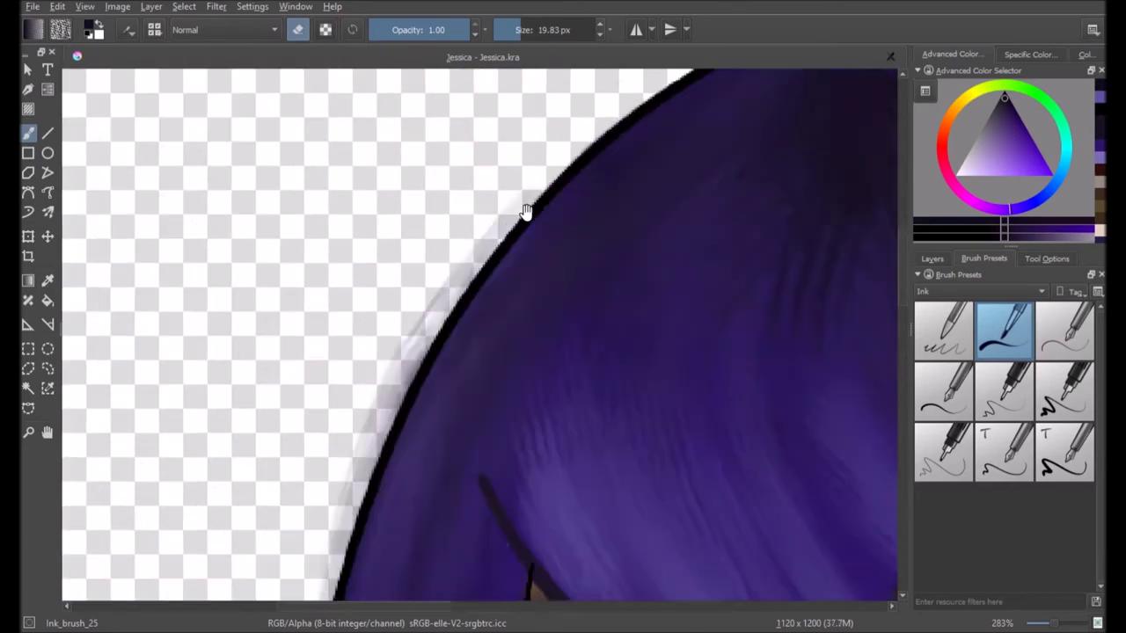
Erase parts of the black shoulder outlines beside the collar on Layer 3
{"action": "scroll", "coordinate": [526, 212], "scroll_direction": "down", "scroll_amount": 12}
{"action": "scroll", "coordinate": [475, 422], "scroll_direction": "right", "scroll_amount": 4}
{"action": "left_click", "coordinate": [931, 259]}
{"action": "scroll", "coordinate": [637, 300], "scroll_direction": "down", "scroll_amount": 2}
{"action": "scroll", "coordinate": [704, 272], "scroll_direction": "right", "scroll_amount": 2}
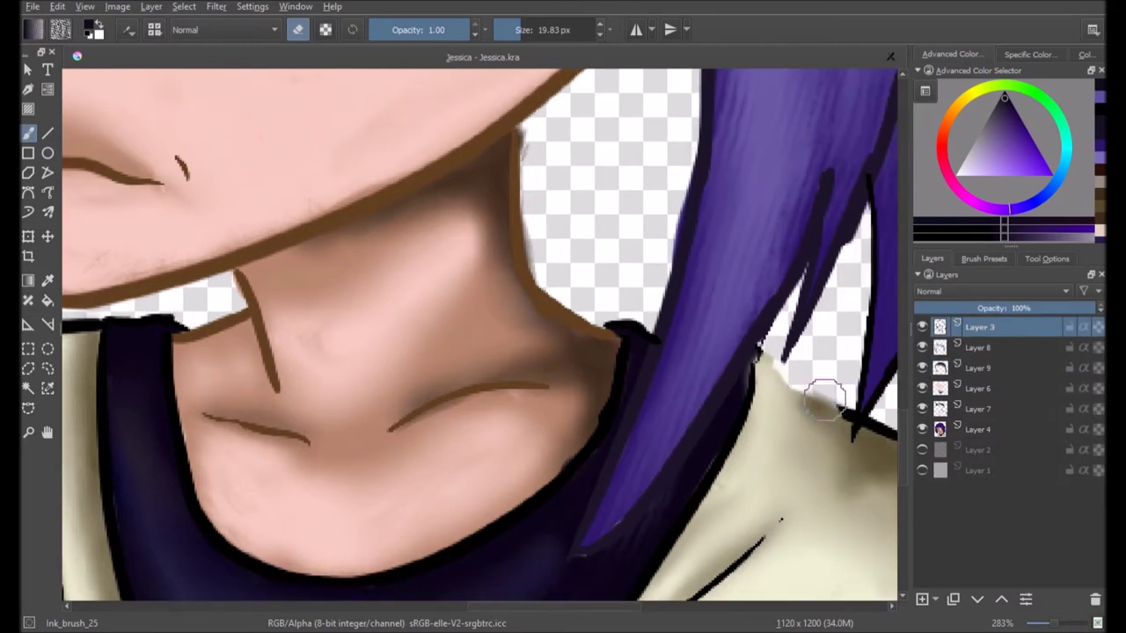
{"action": "scroll", "coordinate": [758, 351], "scroll_direction": "left", "scroll_amount": 8}
{"action": "scroll", "coordinate": [758, 352], "scroll_direction": "down", "scroll_amount": 2}
Ink the black hood outline and fold lines behind the neck and over the shoulders with Ink_gpen_10 at 10 px
{"action": "key", "text": "/"}
{"action": "left_click", "coordinate": [983, 259]}
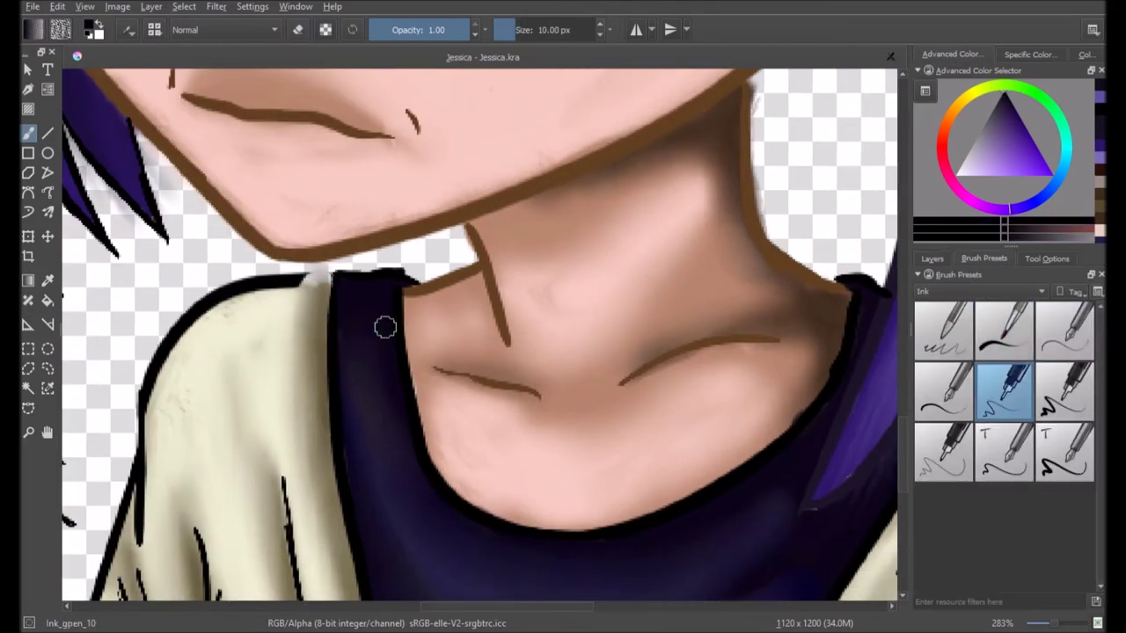
{"action": "scroll", "coordinate": [726, 334], "scroll_direction": "right", "scroll_amount": 6}
{"action": "left_click_drag", "start_coordinate": [393, 138], "coordinate": [543, 170]}
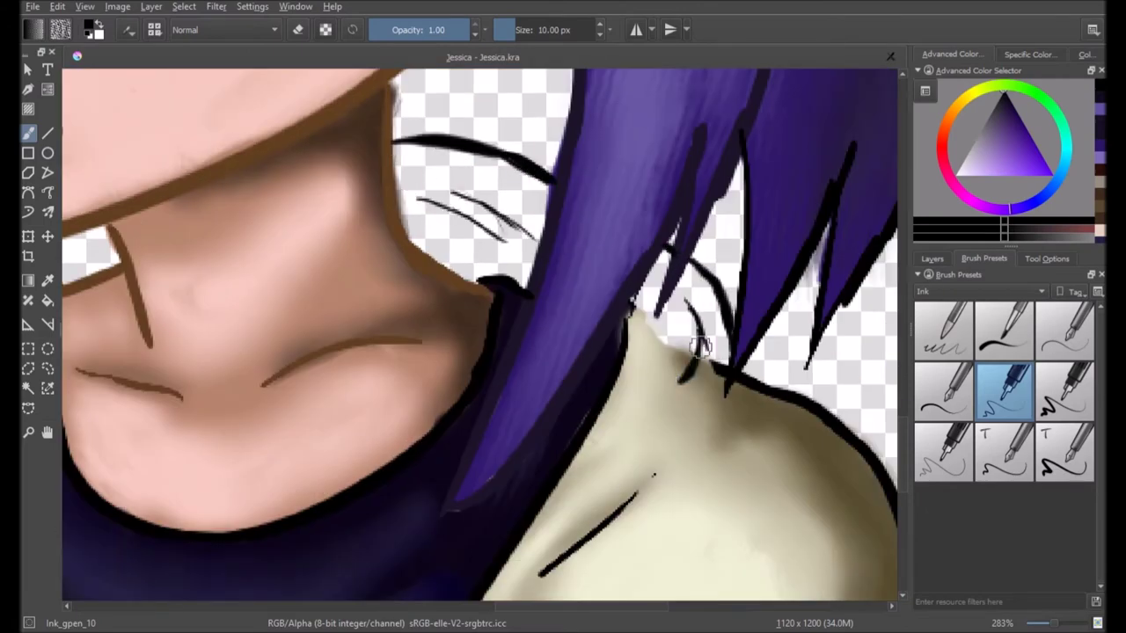
{"action": "scroll", "coordinate": [701, 346], "scroll_direction": "down", "scroll_amount": 1}
{"action": "scroll", "coordinate": [468, 355], "scroll_direction": "left", "scroll_amount": 8}
Hide Layers 6 and 7 and paint the hood areas around the neck flat beige on Layer 4 with Ink_brush_25 at 25 px
{"action": "left_click", "coordinate": [932, 258]}
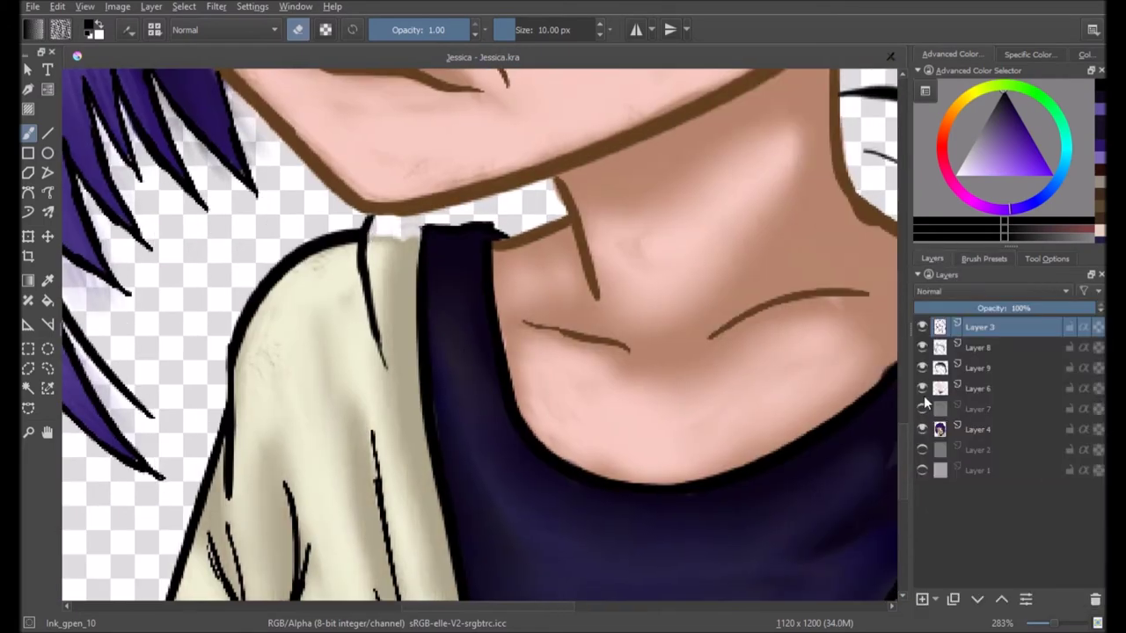
{"action": "left_click", "coordinate": [922, 388]}
{"action": "left_click", "coordinate": [984, 258]}
{"action": "left_click", "coordinate": [933, 259]}
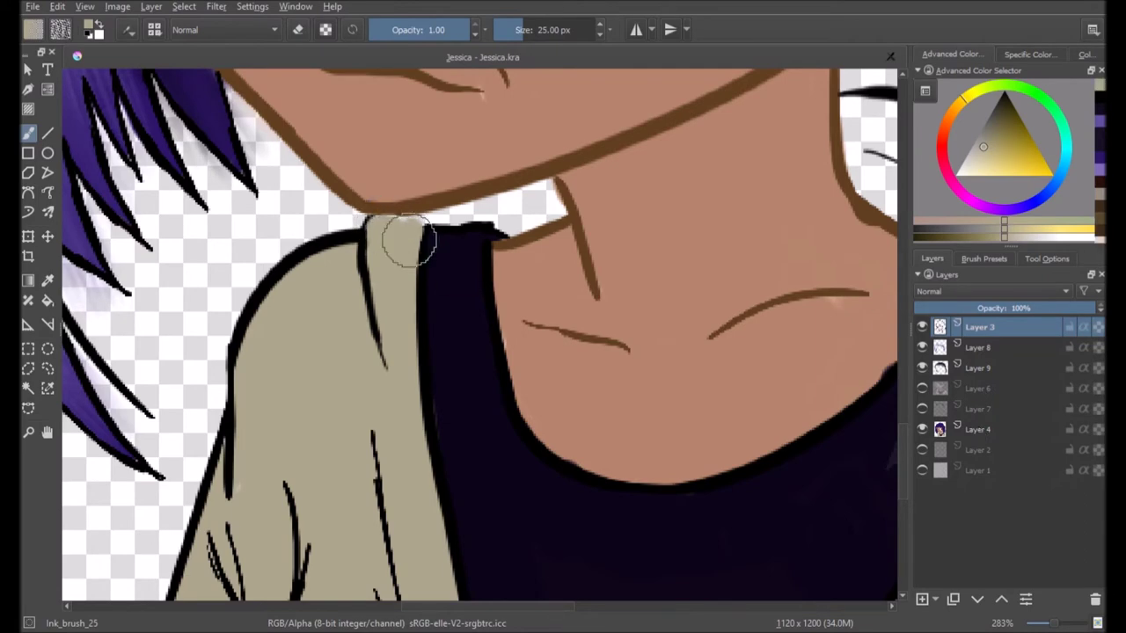
{"action": "left_click", "coordinate": [979, 430]}
{"action": "left_click_drag", "start_coordinate": [378, 227], "coordinate": [525, 197]}
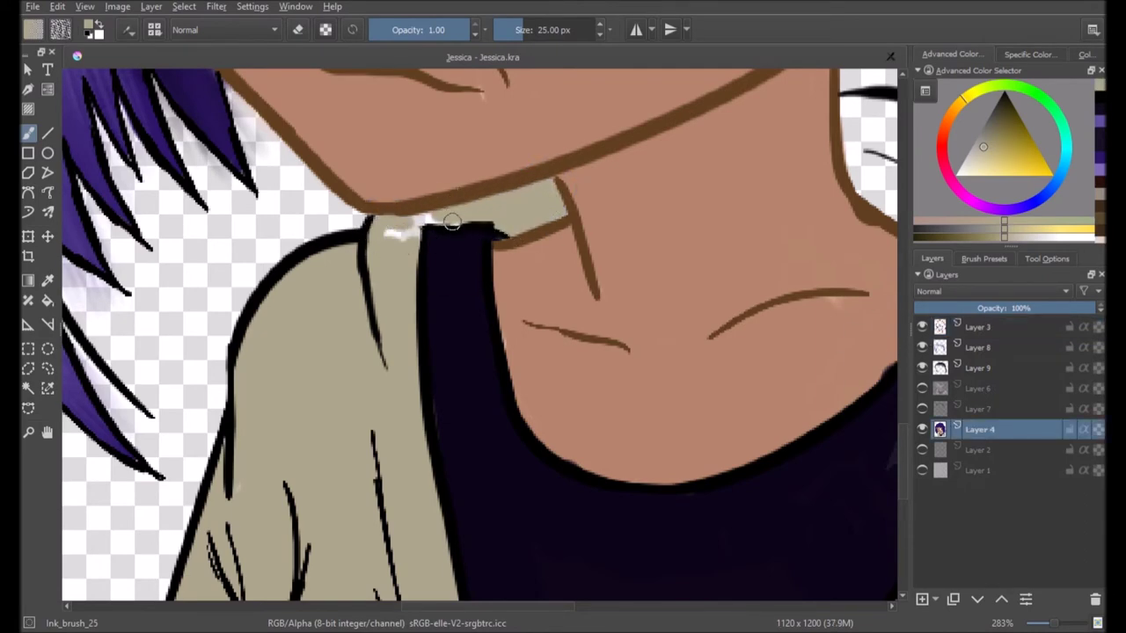
{"action": "scroll", "coordinate": [409, 273], "scroll_direction": "right", "scroll_amount": 5}
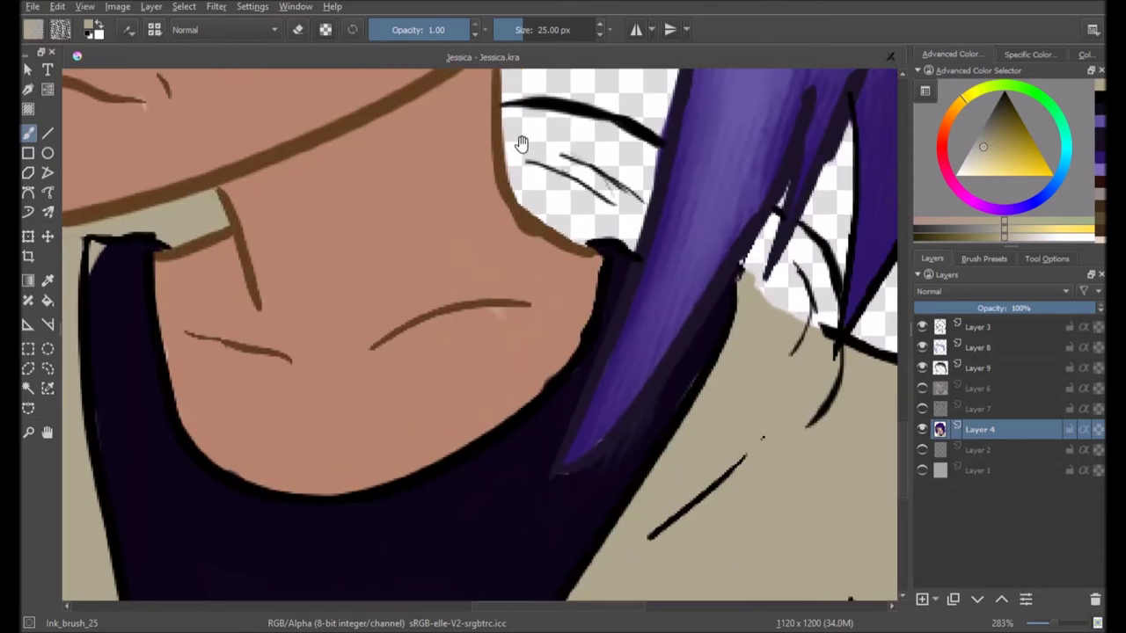
{"action": "mouse_move", "coordinate": [589, 231]}
{"action": "left_mouse_down"}
{"action": "mouse_move", "coordinate": [515, 137]}
{"action": "mouse_move", "coordinate": [616, 206]}
{"action": "left_mouse_up"}
{"action": "mouse_move", "coordinate": [774, 217]}
{"action": "left_mouse_down"}
{"action": "mouse_move", "coordinate": [756, 296]}
{"action": "mouse_move", "coordinate": [799, 240]}
{"action": "mouse_move", "coordinate": [792, 291]}
{"action": "left_mouse_up"}
Add black fold lines to the hood beside the collar on Layer 3 with Ink_gpen_10 at 10 px
{"action": "scroll", "coordinate": [791, 291], "scroll_direction": "down", "scroll_amount": 1}
{"action": "key", "text": "Page_Up"}
{"action": "key", "text": "e"}
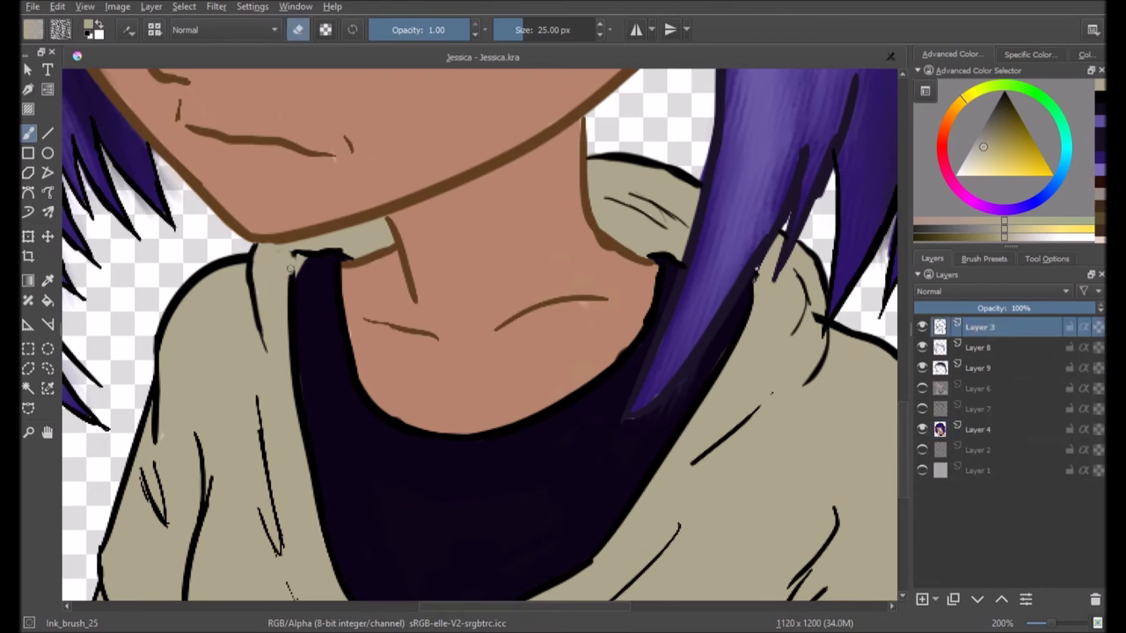
{"action": "left_click", "coordinate": [984, 259]}
{"action": "left_click", "coordinate": [1004, 389]}
{"action": "left_click_drag", "start_coordinate": [714, 276], "coordinate": [738, 283]}
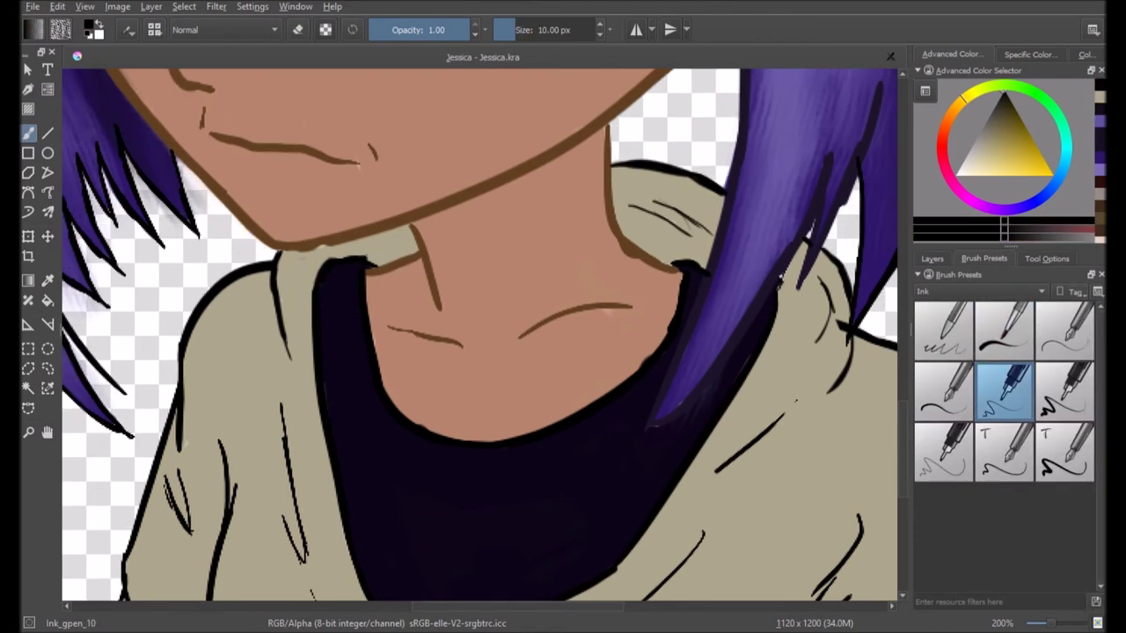
{"action": "left_click_drag", "start_coordinate": [314, 388], "coordinate": [226, 284]}
Sample the flat skin colour with Layer 4 active and show the shading on Layers 7 and 6 again
{"action": "left_click", "coordinate": [321, 268], "text": "ctrl"}
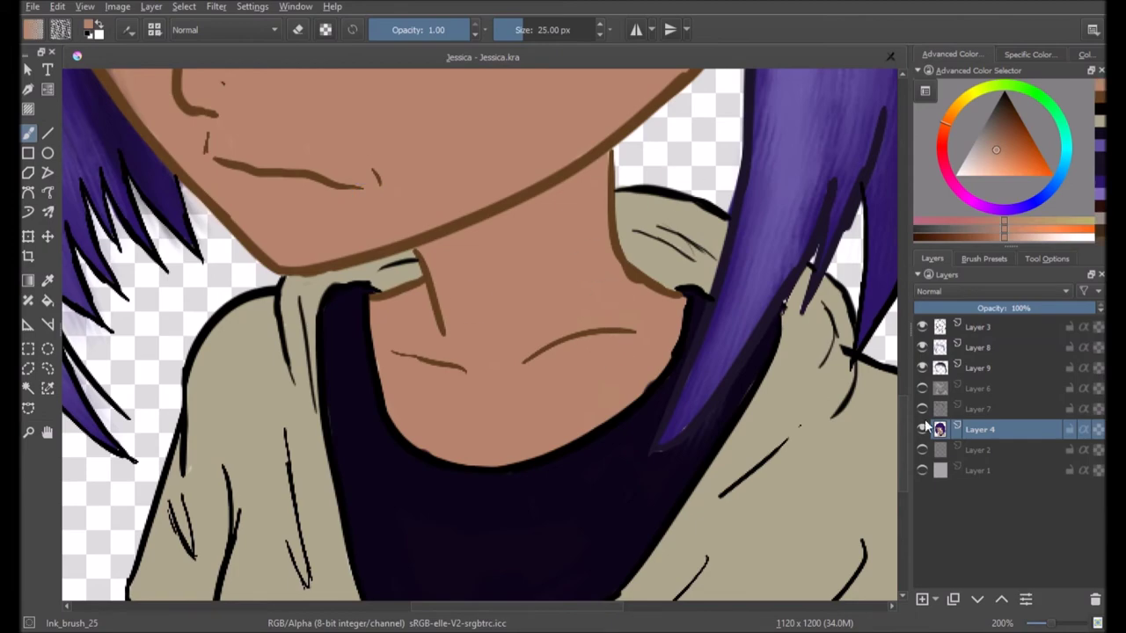
{"action": "left_click", "coordinate": [921, 408]}
{"action": "left_click", "coordinate": [922, 388]}
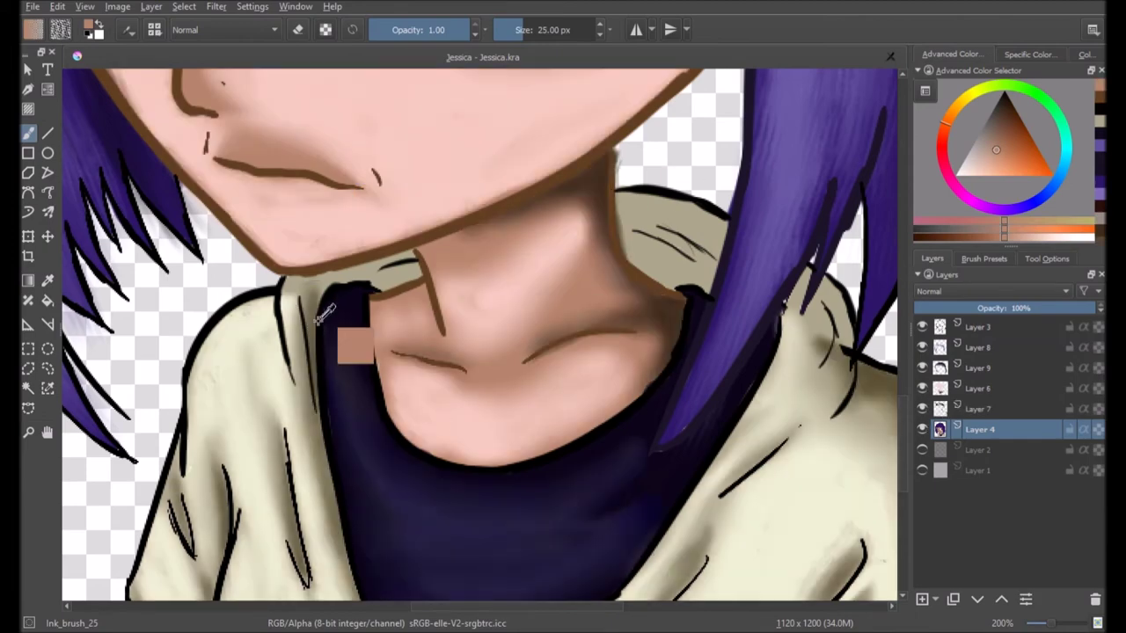
Shade the hood behind the neck in dark olive around its fold lines with Bristle_frottis at 21.53 px
{"action": "scroll", "coordinate": [479, 334], "scroll_direction": "down", "scroll_amount": 5}
{"action": "scroll", "coordinate": [479, 334], "scroll_direction": "up", "scroll_amount": 5}
{"action": "left_click", "coordinate": [984, 258]}
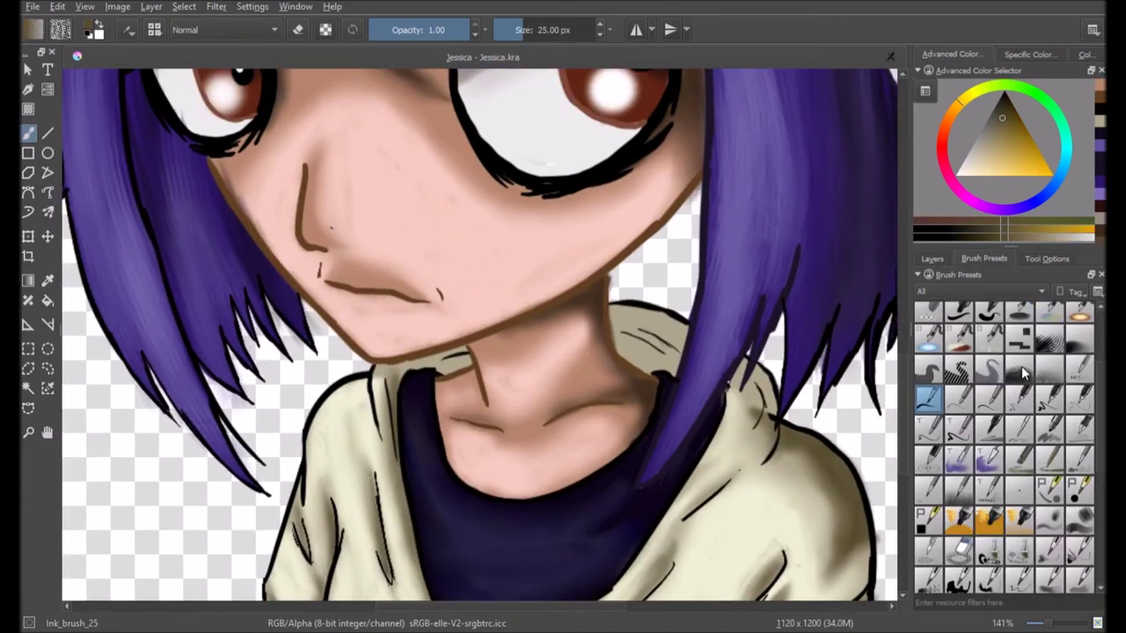
{"action": "left_click", "coordinate": [1050, 407]}
{"action": "key", "text": "bracketleft"}
{"action": "key", "text": "bracketleft"}
{"action": "scroll", "coordinate": [447, 365], "scroll_direction": "up", "scroll_amount": 2}
{"action": "mouse_move", "coordinate": [448, 352]}
{"action": "left_mouse_down"}
{"action": "mouse_move", "coordinate": [344, 371]}
{"action": "mouse_move", "coordinate": [459, 368]}
{"action": "mouse_move", "coordinate": [451, 358]}
{"action": "mouse_move", "coordinate": [499, 368]}
{"action": "mouse_move", "coordinate": [398, 361]}
{"action": "left_mouse_up"}
{"action": "key", "text": "m"}
{"action": "mouse_move", "coordinate": [460, 244]}
{"action": "left_mouse_down"}
{"action": "mouse_move", "coordinate": [536, 364]}
{"action": "mouse_move", "coordinate": [495, 289]}
{"action": "mouse_move", "coordinate": [534, 345]}
{"action": "left_mouse_up"}
{"action": "left_click_drag", "start_coordinate": [637, 380], "coordinate": [662, 268]}
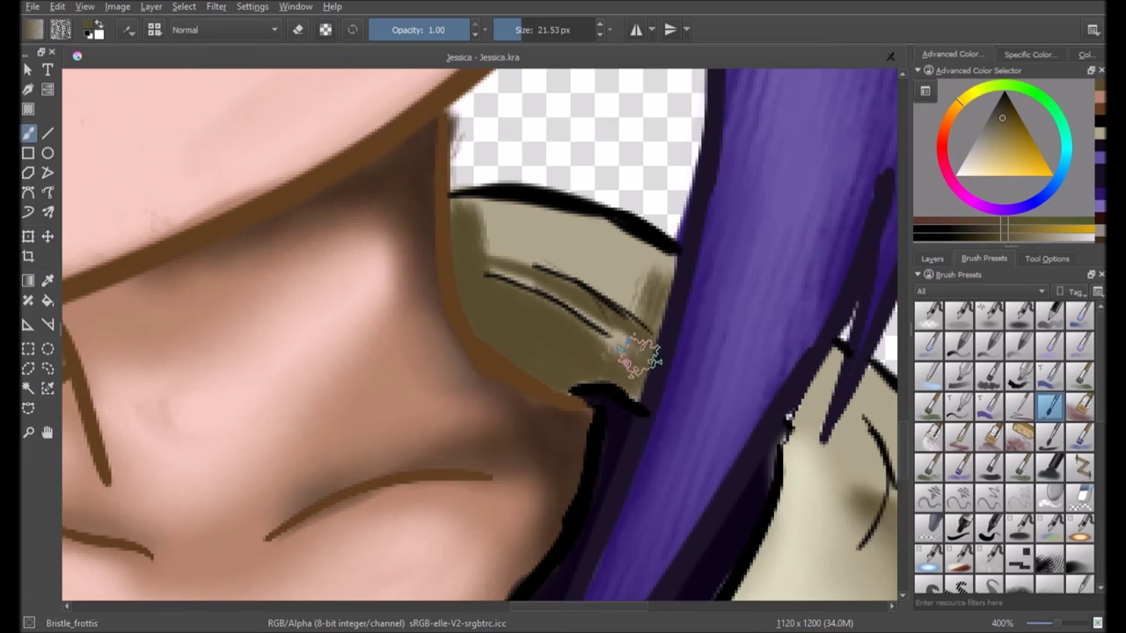
Shade the hood fold over the shoulder in dark olive and erase a lighter area inside it at 12.66 px
{"action": "mouse_move", "coordinate": [807, 448]}
{"action": "left_mouse_down"}
{"action": "mouse_move", "coordinate": [648, 264]}
{"action": "mouse_move", "coordinate": [648, 221]}
{"action": "mouse_move", "coordinate": [616, 238]}
{"action": "mouse_move", "coordinate": [714, 213]}
{"action": "mouse_move", "coordinate": [678, 251]}
{"action": "mouse_move", "coordinate": [644, 172]}
{"action": "left_mouse_up"}
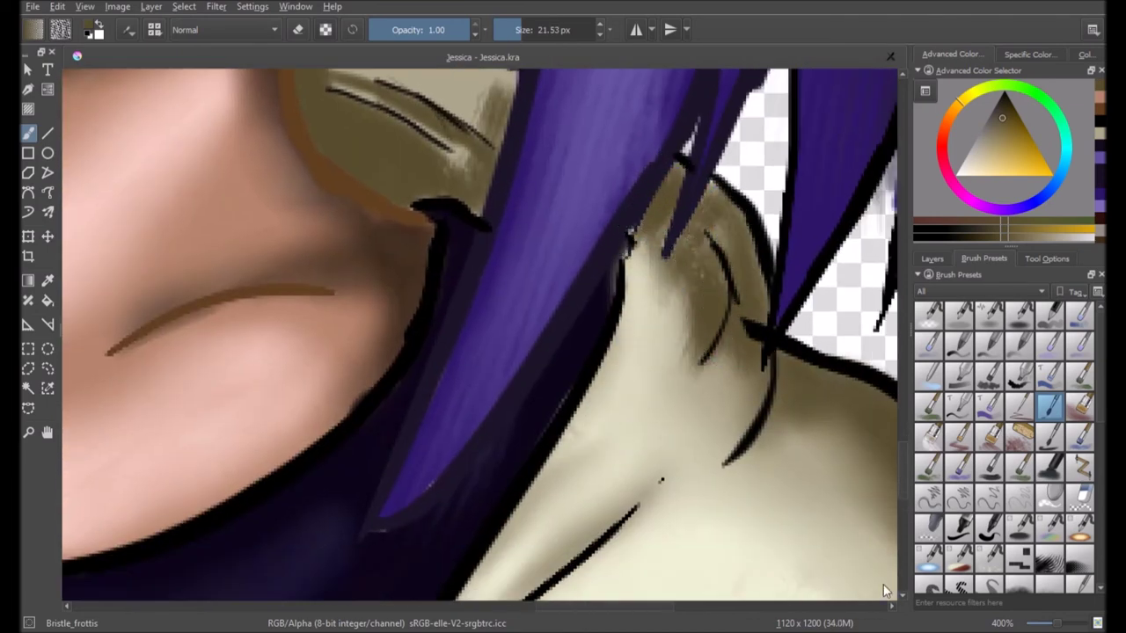
{"action": "left_click_drag", "start_coordinate": [737, 379], "coordinate": [701, 319]}
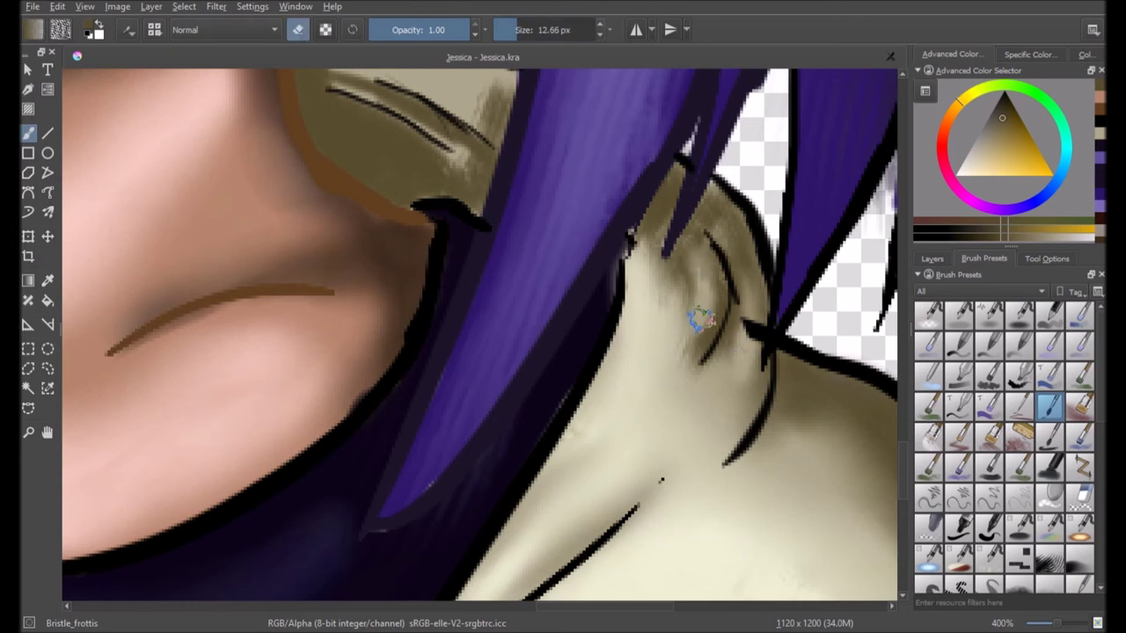
{"action": "mouse_move", "coordinate": [569, 130]}
{"action": "left_mouse_down"}
{"action": "mouse_move", "coordinate": [610, 196]}
{"action": "mouse_move", "coordinate": [490, 209]}
{"action": "left_mouse_up"}
Blend the olive shading on the hood behind the neck and over the shoulder with Smudge_soft at 13.92 px
{"action": "key", "text": "slash"}
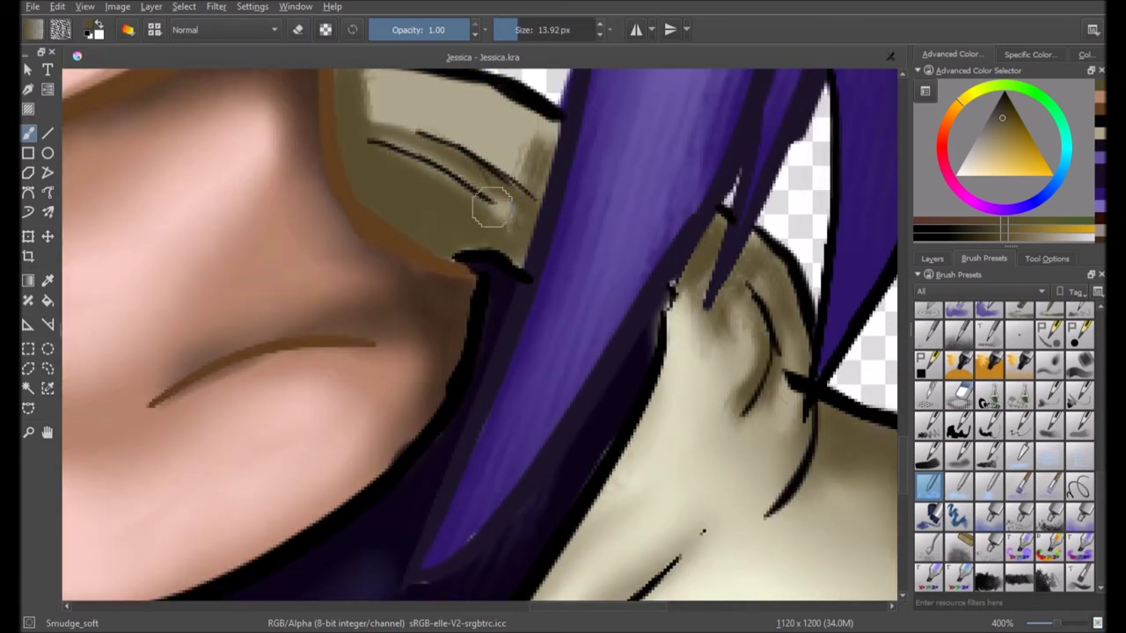
{"action": "mouse_move", "coordinate": [476, 86]}
{"action": "left_mouse_down"}
{"action": "mouse_move", "coordinate": [515, 138]}
{"action": "mouse_move", "coordinate": [572, 176]}
{"action": "mouse_move", "coordinate": [552, 167]}
{"action": "left_mouse_up"}
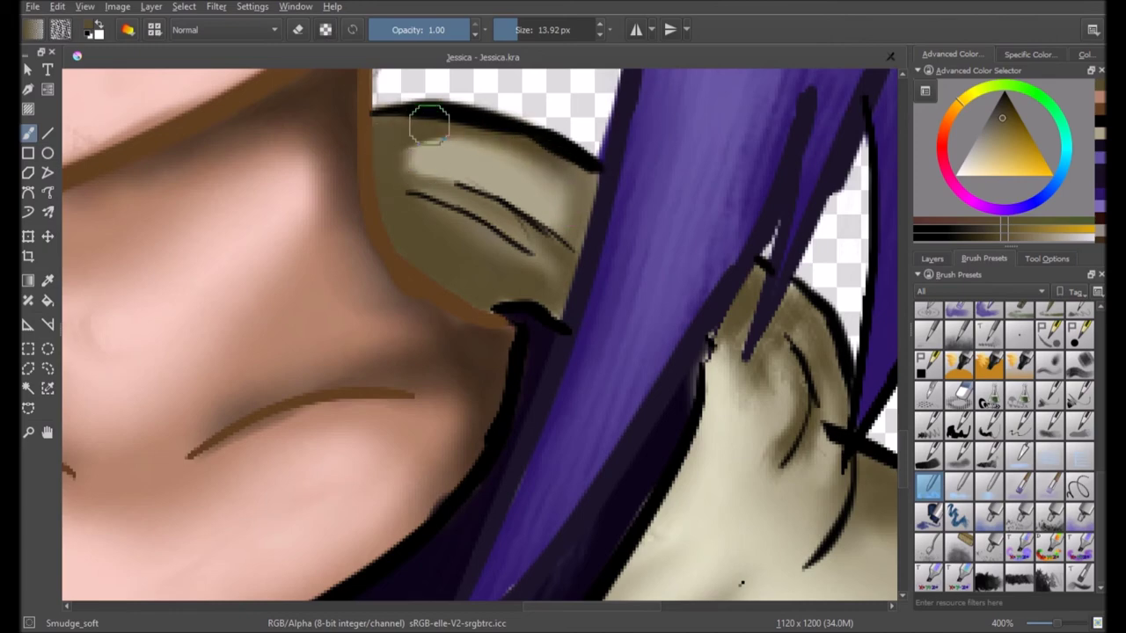
{"action": "mouse_move", "coordinate": [737, 360]}
{"action": "left_mouse_down"}
{"action": "mouse_move", "coordinate": [766, 307]}
{"action": "mouse_move", "coordinate": [804, 379]}
{"action": "mouse_move", "coordinate": [495, 372]}
{"action": "left_mouse_up"}
{"action": "scroll", "coordinate": [533, 367], "scroll_direction": "down", "scroll_amount": 1}
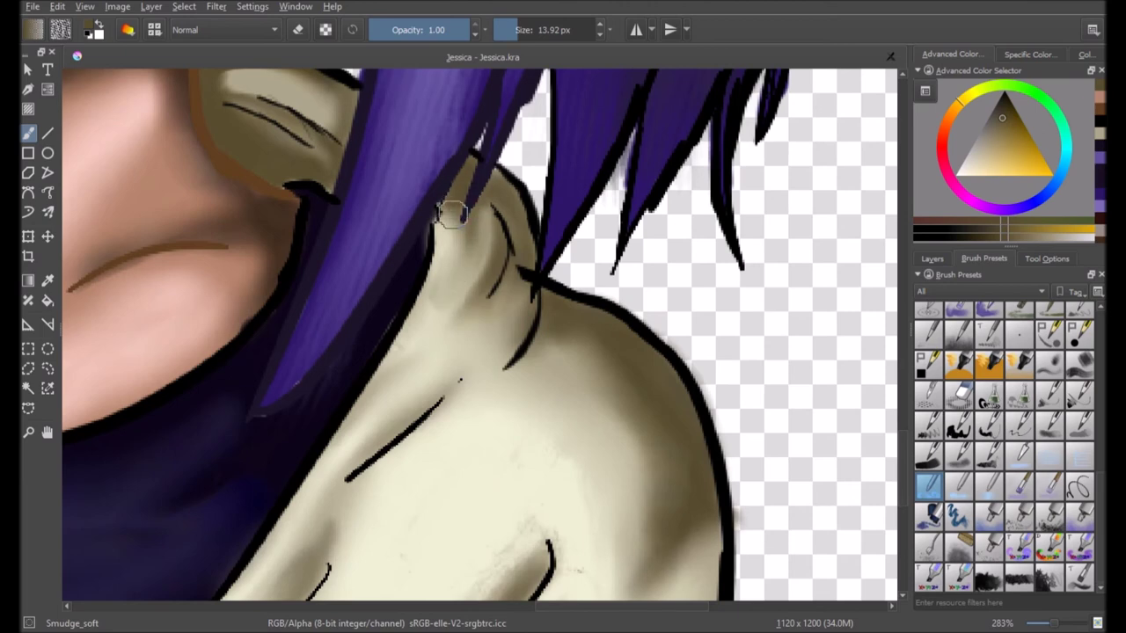
{"action": "scroll", "coordinate": [479, 286], "scroll_direction": "down", "scroll_amount": 2}
{"action": "scroll", "coordinate": [369, 294], "scroll_direction": "up", "scroll_amount": 3}
{"action": "left_click_drag", "start_coordinate": [369, 294], "coordinate": [433, 329]}
{"action": "mouse_move", "coordinate": [277, 276]}
{"action": "left_mouse_down"}
{"action": "mouse_move", "coordinate": [412, 365]}
{"action": "mouse_move", "coordinate": [404, 410]}
{"action": "left_mouse_up"}
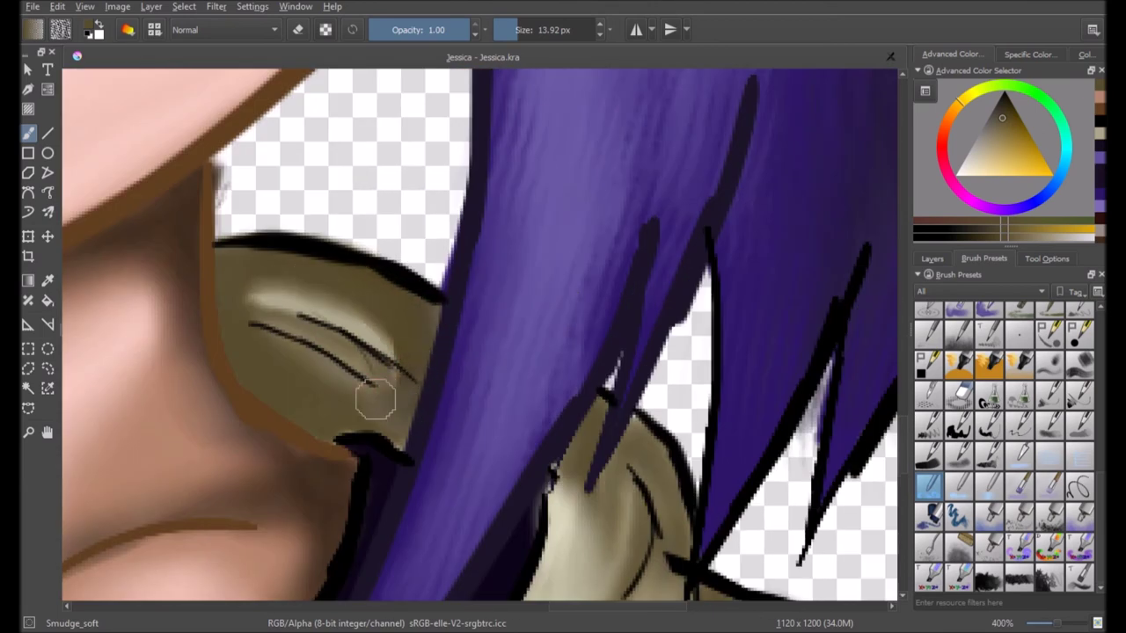
{"action": "scroll", "coordinate": [350, 428], "scroll_direction": "down", "scroll_amount": 3}
{"action": "scroll", "coordinate": [256, 331], "scroll_direction": "up", "scroll_amount": 2}
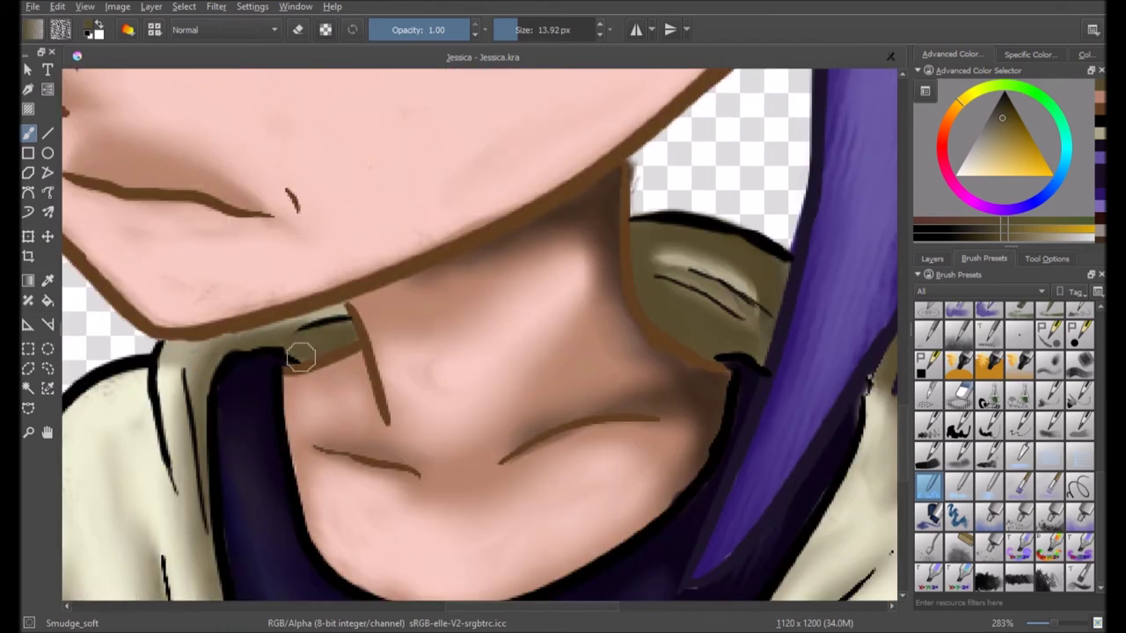
Soften the hood shading under the chin with Blender_Blur at 21.53 px
{"action": "left_click", "coordinate": [928, 377]}
{"action": "scroll", "coordinate": [271, 258], "scroll_direction": "down", "scroll_amount": 2}
{"action": "scroll", "coordinate": [271, 259], "scroll_direction": "up", "scroll_amount": 2}
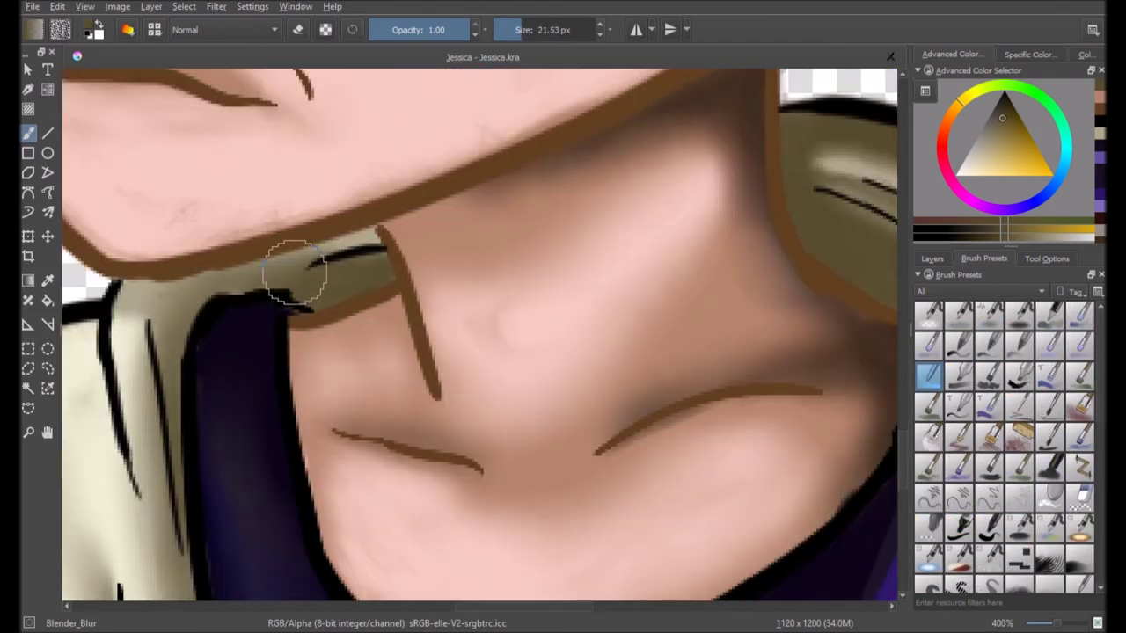
{"action": "scroll", "coordinate": [623, 360], "scroll_direction": "down", "scroll_amount": 2}
{"action": "scroll", "coordinate": [624, 359], "scroll_direction": "up", "scroll_amount": 2}
{"action": "scroll", "coordinate": [540, 310], "scroll_direction": "up", "scroll_amount": 1}
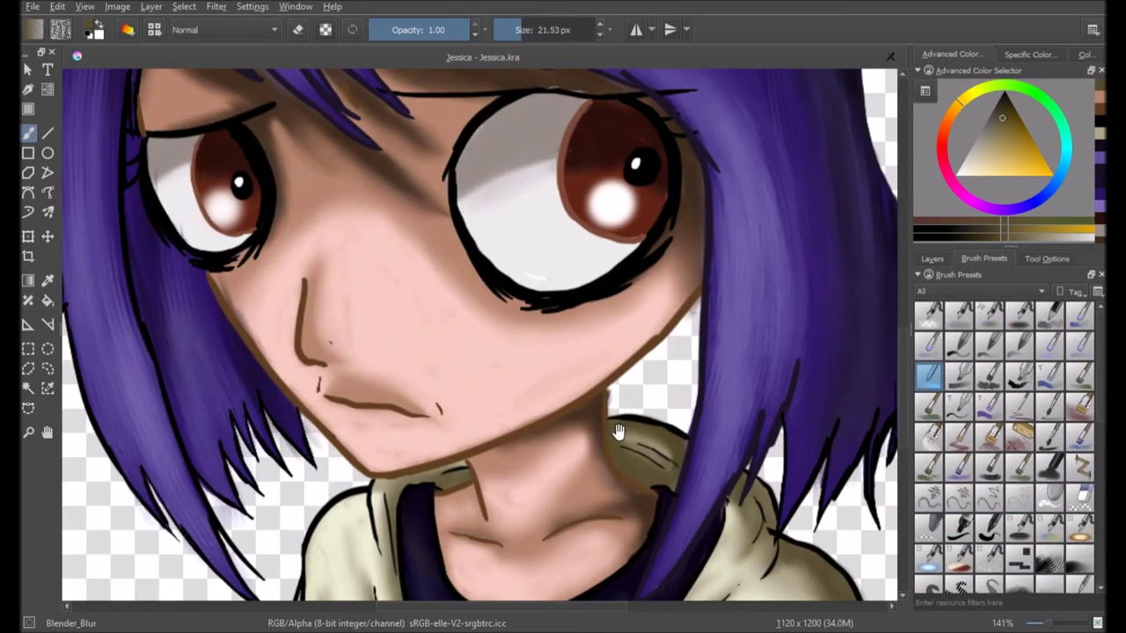